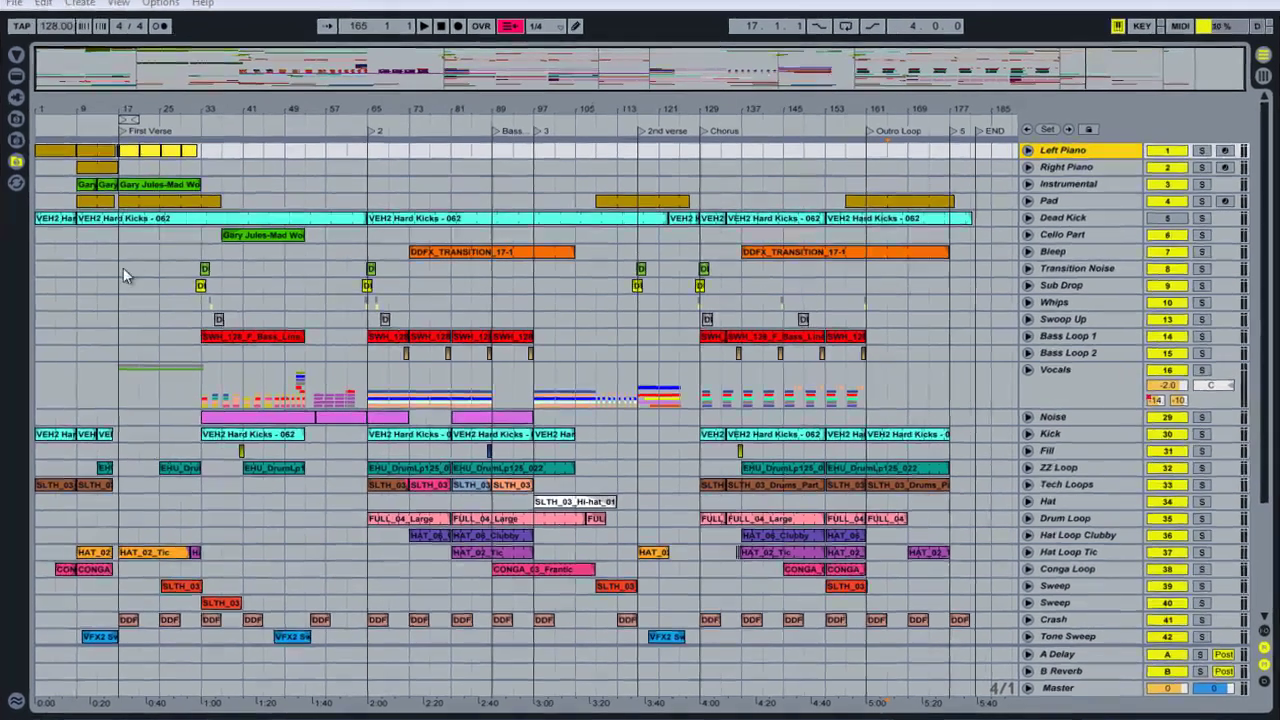
Step: Play the full arrangement from the start of the First Verse at bar 17 for a few bars, and stop
{"action": "left_click", "coordinate": [123, 267]}
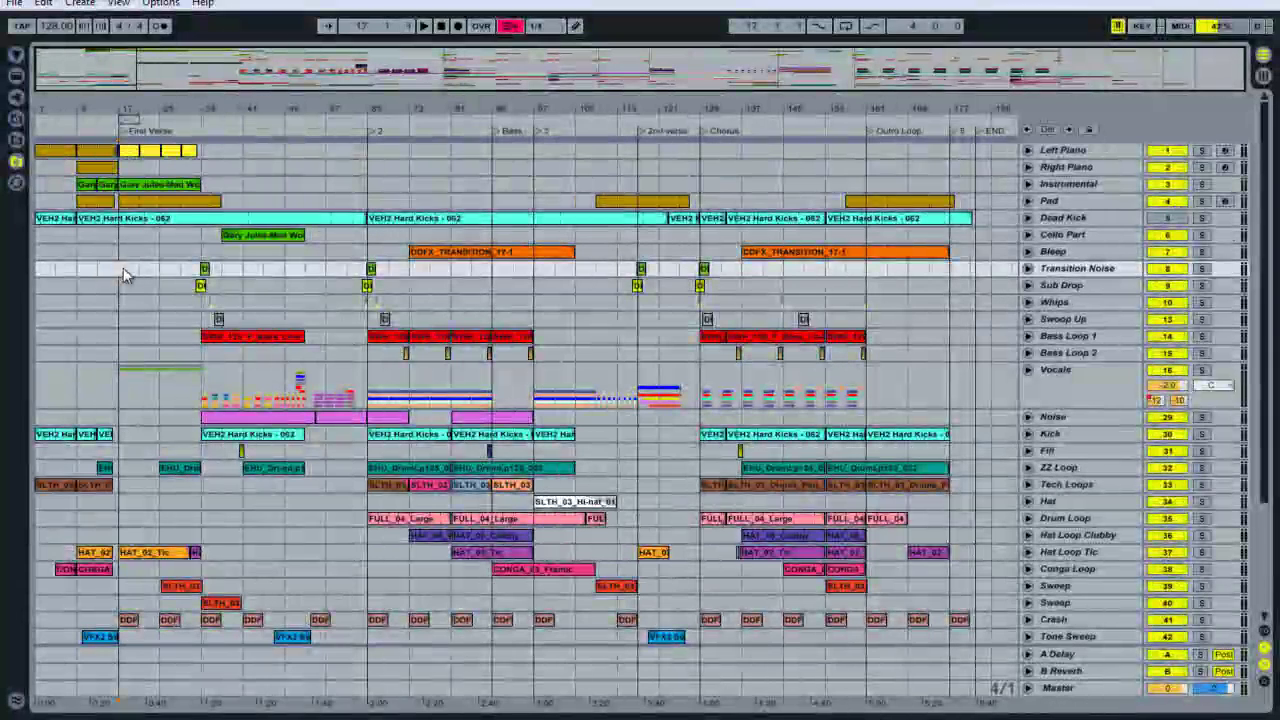
{"action": "key", "text": "space"}
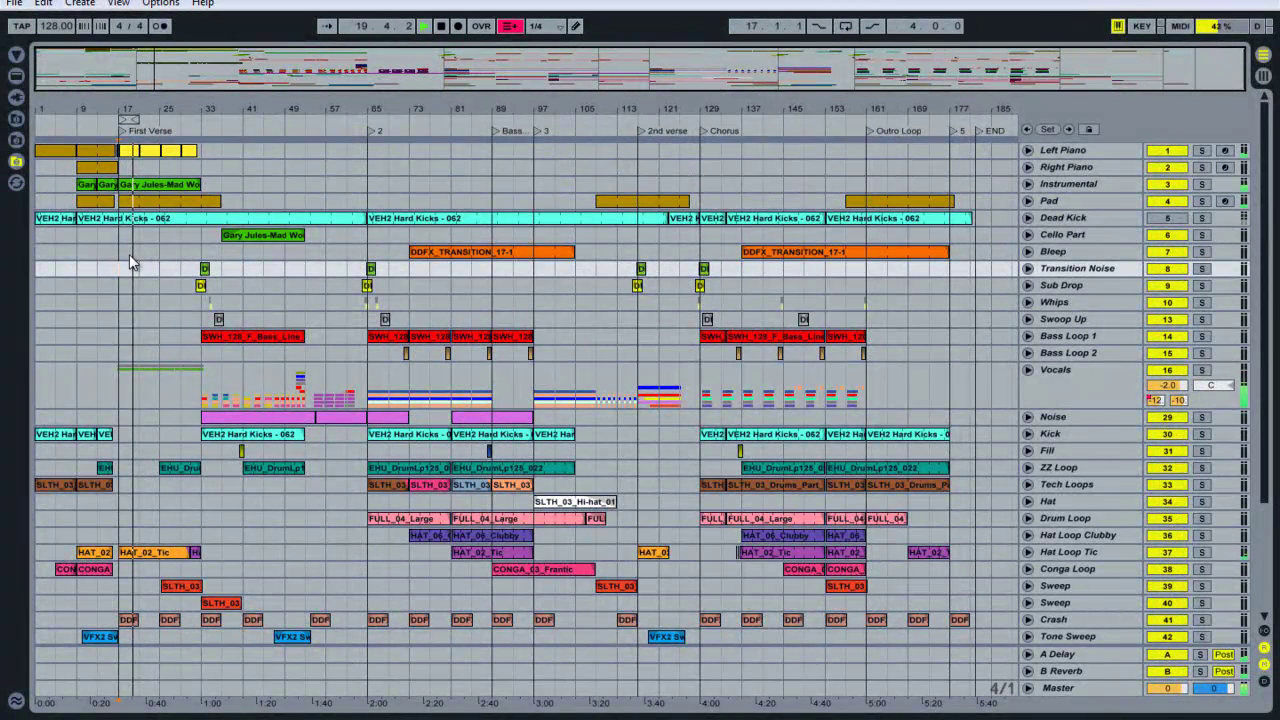
{"action": "key", "text": "space"}
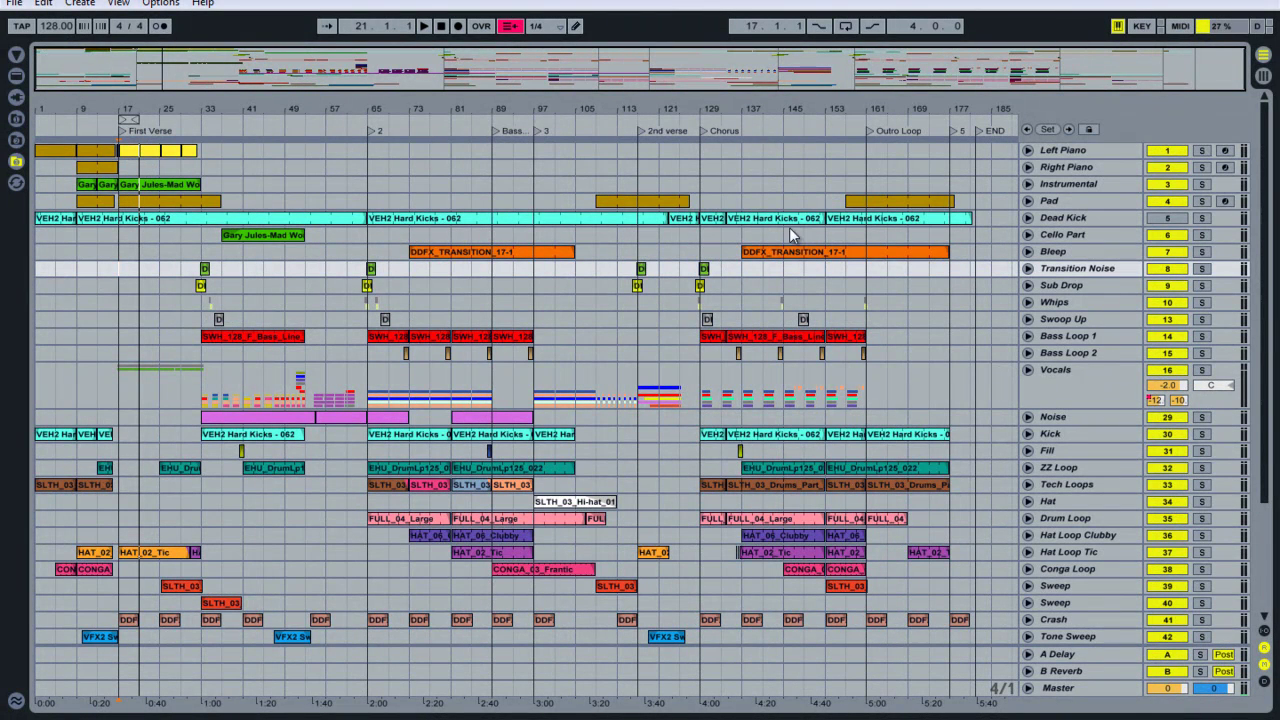
Step: Solo the Vocals group, check the tracks inside it, and audition the first verse from bar 17
{"action": "scroll", "coordinate": [909, 300], "scroll_direction": "down", "scroll_amount": 3}
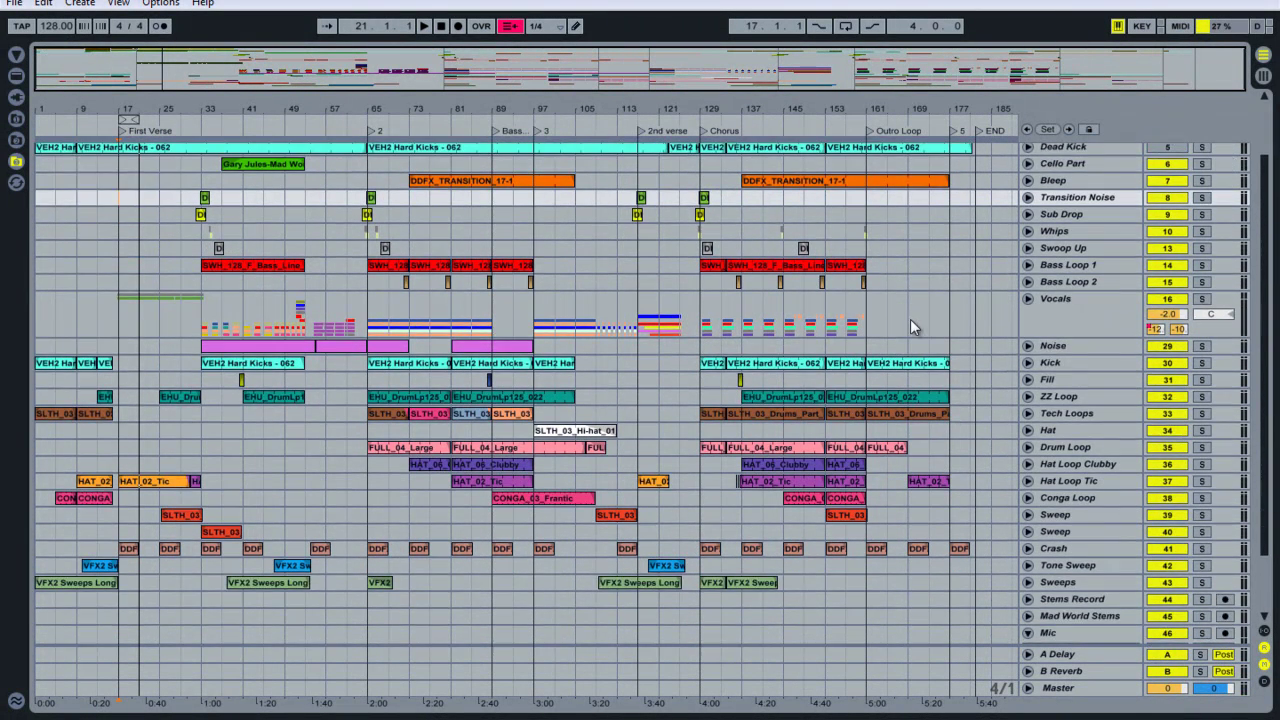
{"action": "left_click", "coordinate": [1201, 298]}
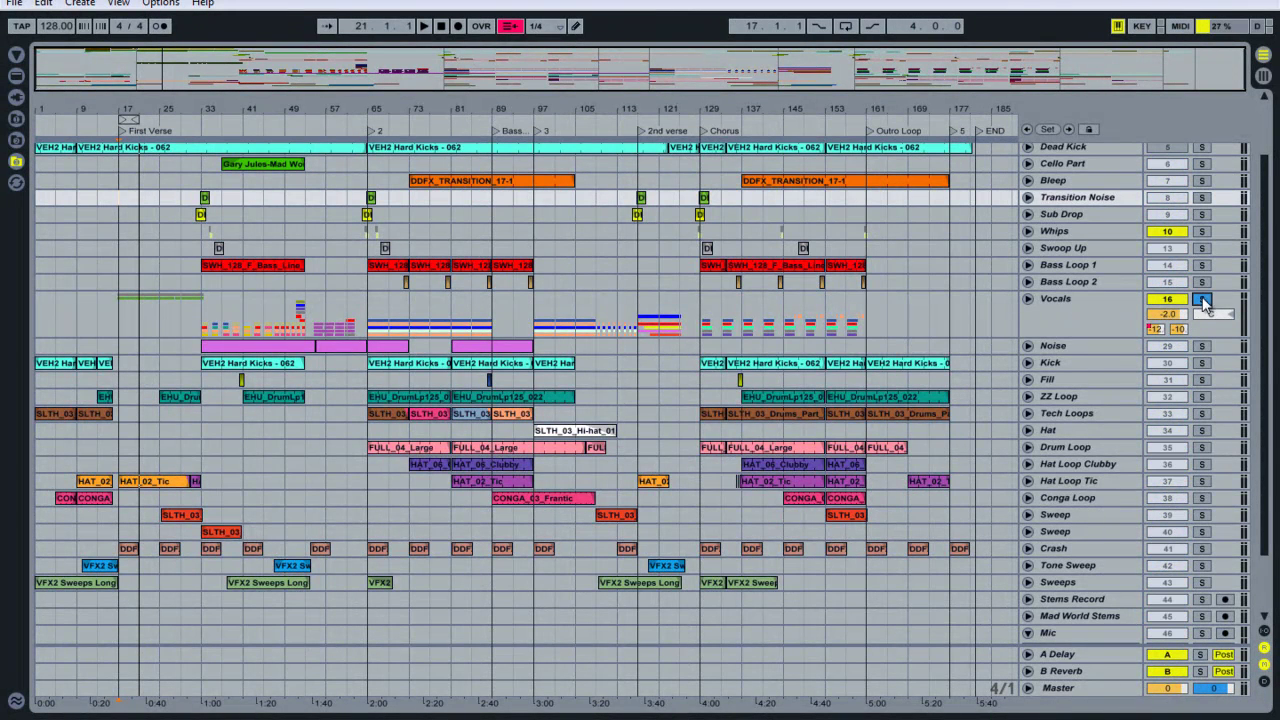
{"action": "left_click", "coordinate": [1028, 298]}
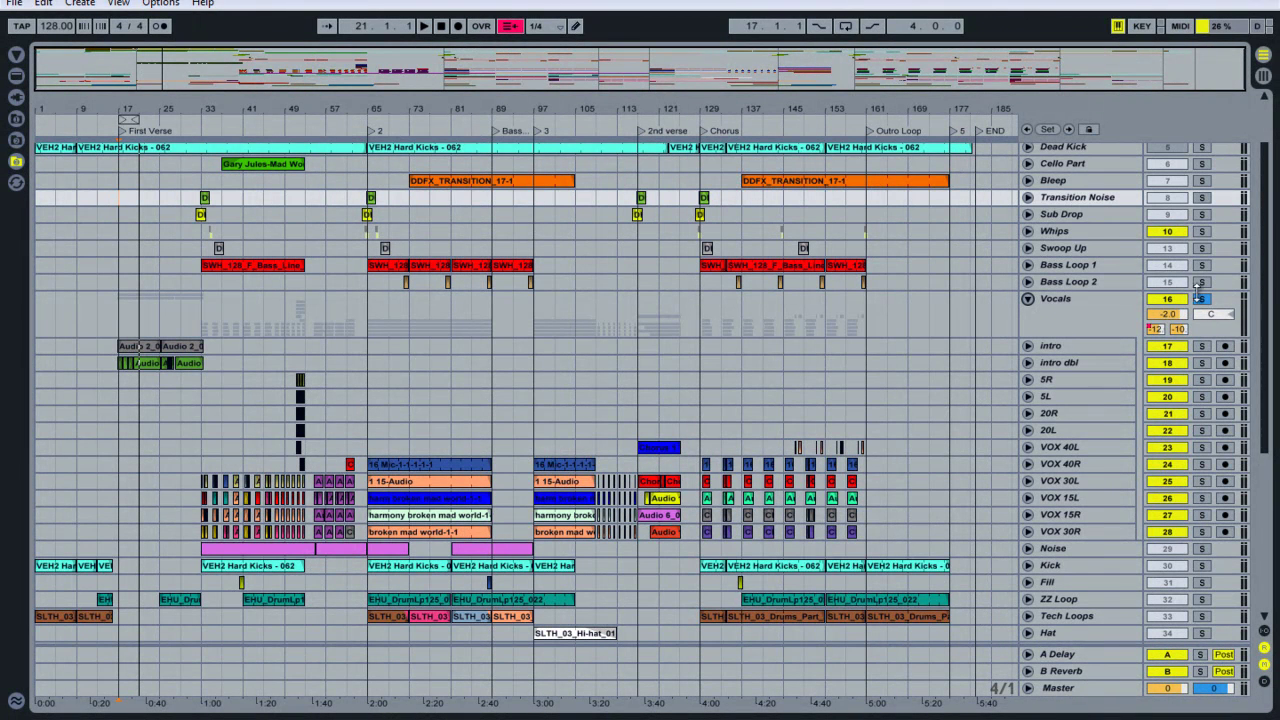
{"action": "left_click", "coordinate": [1028, 298]}
{"action": "left_click", "coordinate": [124, 265]}
{"action": "key", "text": "space"}
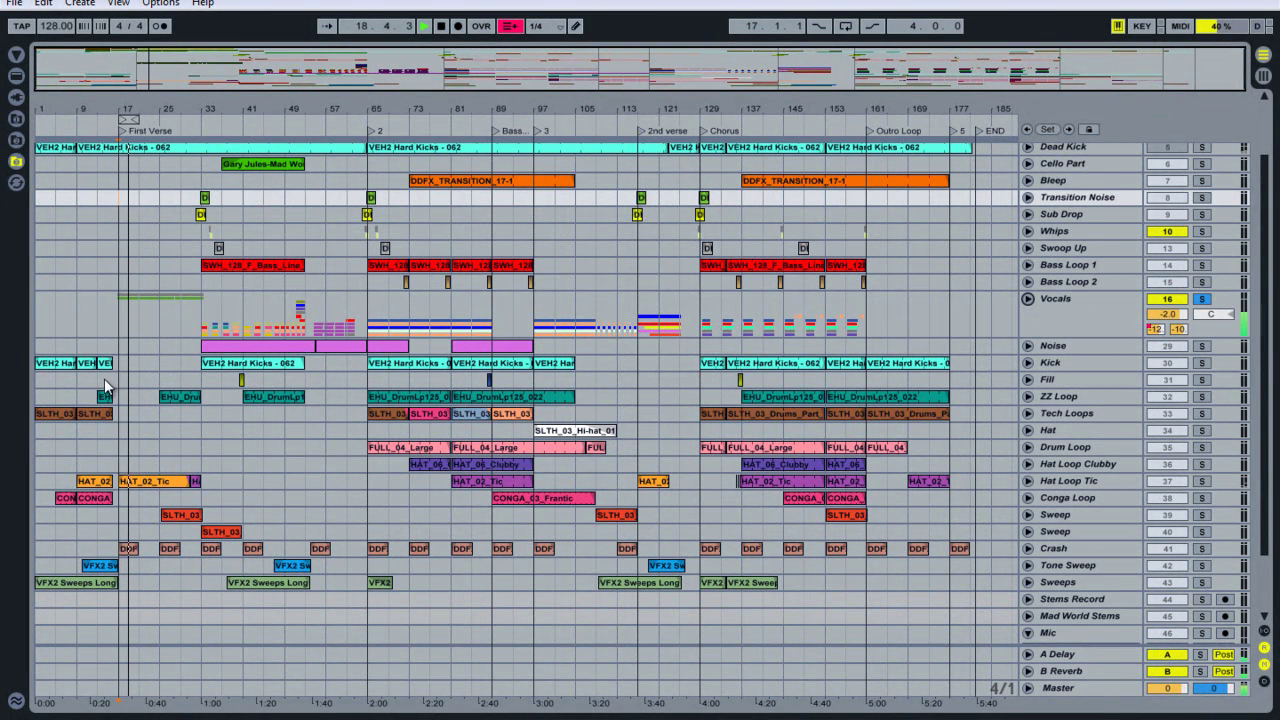
{"action": "key", "text": "space"}
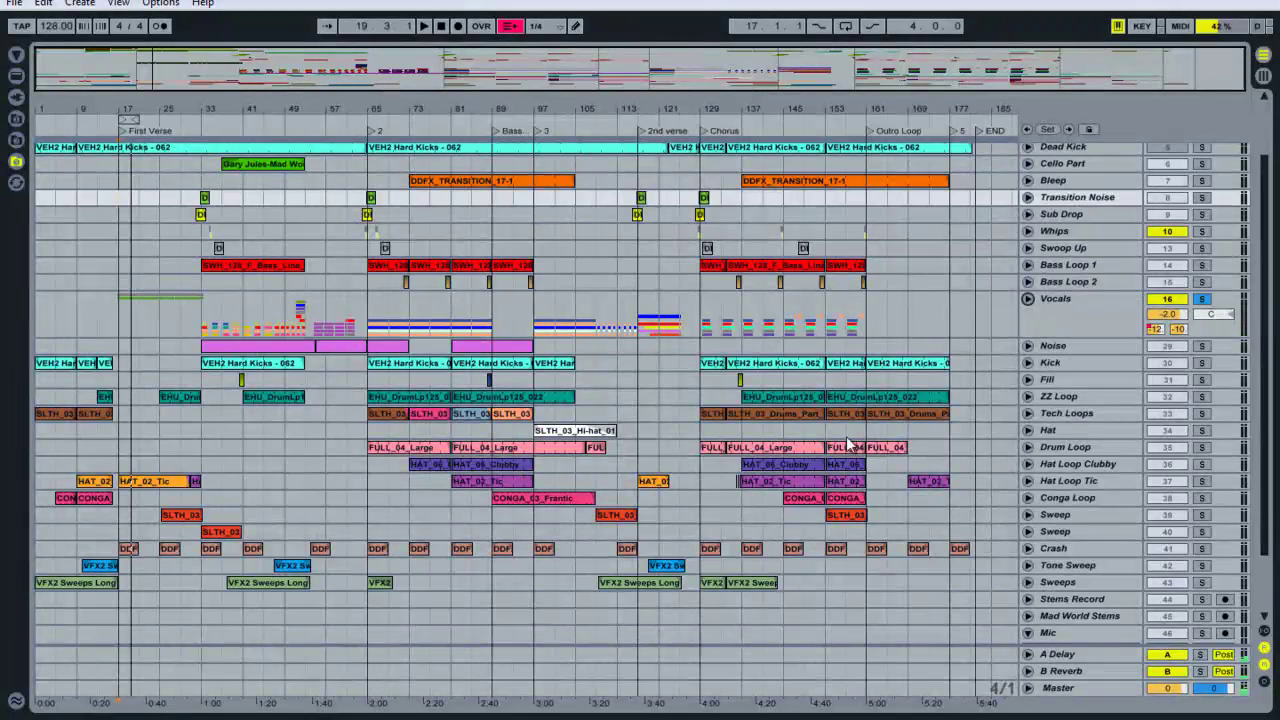
Step: In Session View, set the Stems Record track's audio input to Master
{"action": "left_click", "coordinate": [1060, 580]}
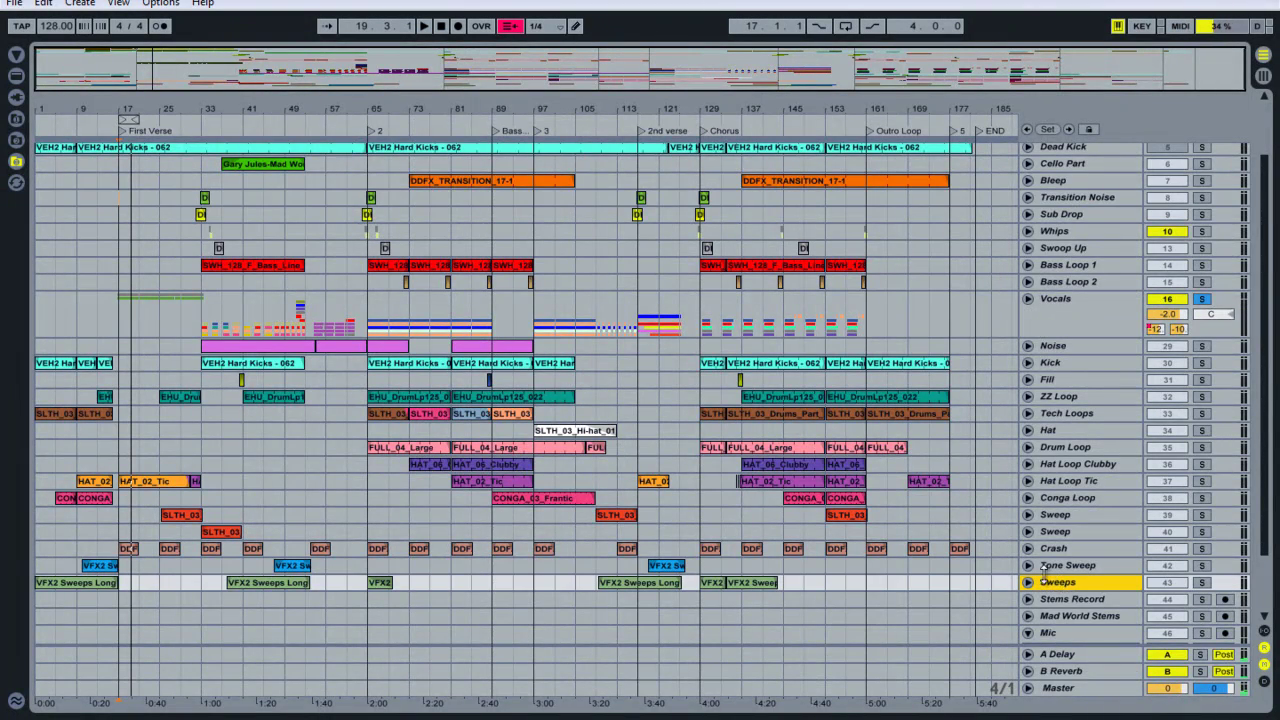
{"action": "key", "text": "Tab"}
{"action": "left_click", "coordinate": [880, 113]}
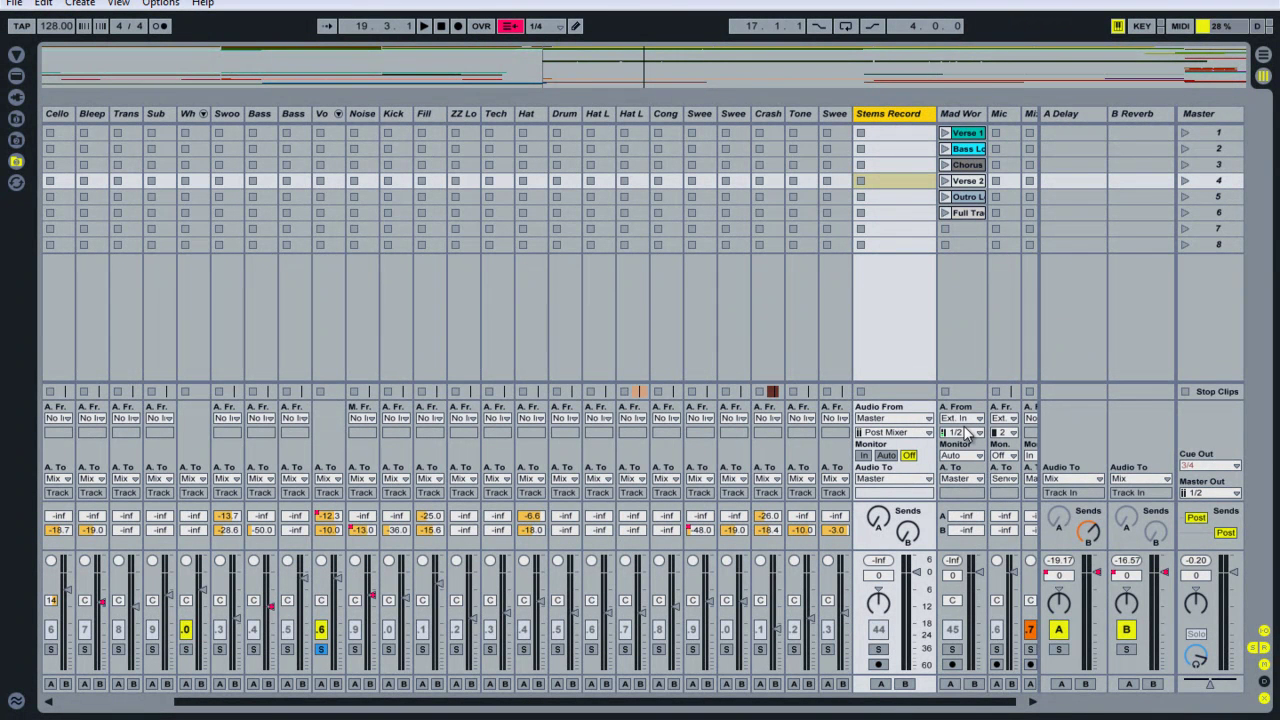
{"action": "left_click", "coordinate": [910, 418]}
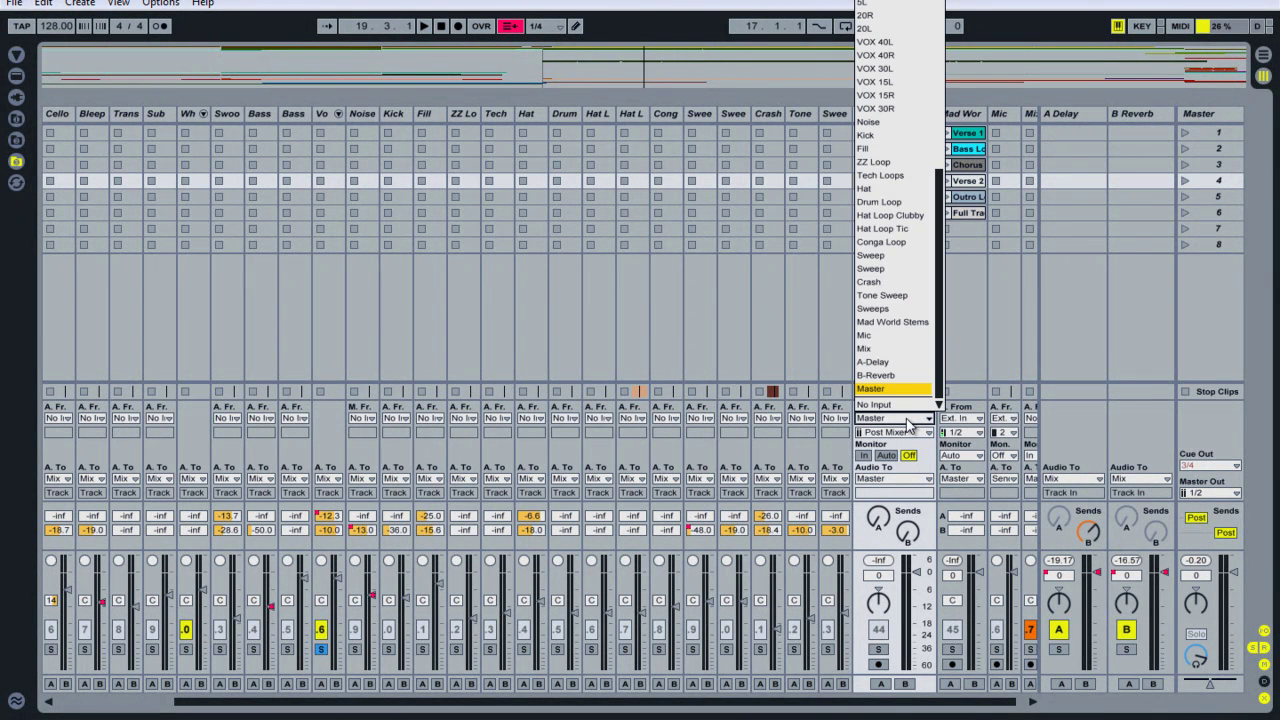
{"action": "left_click", "coordinate": [882, 390]}
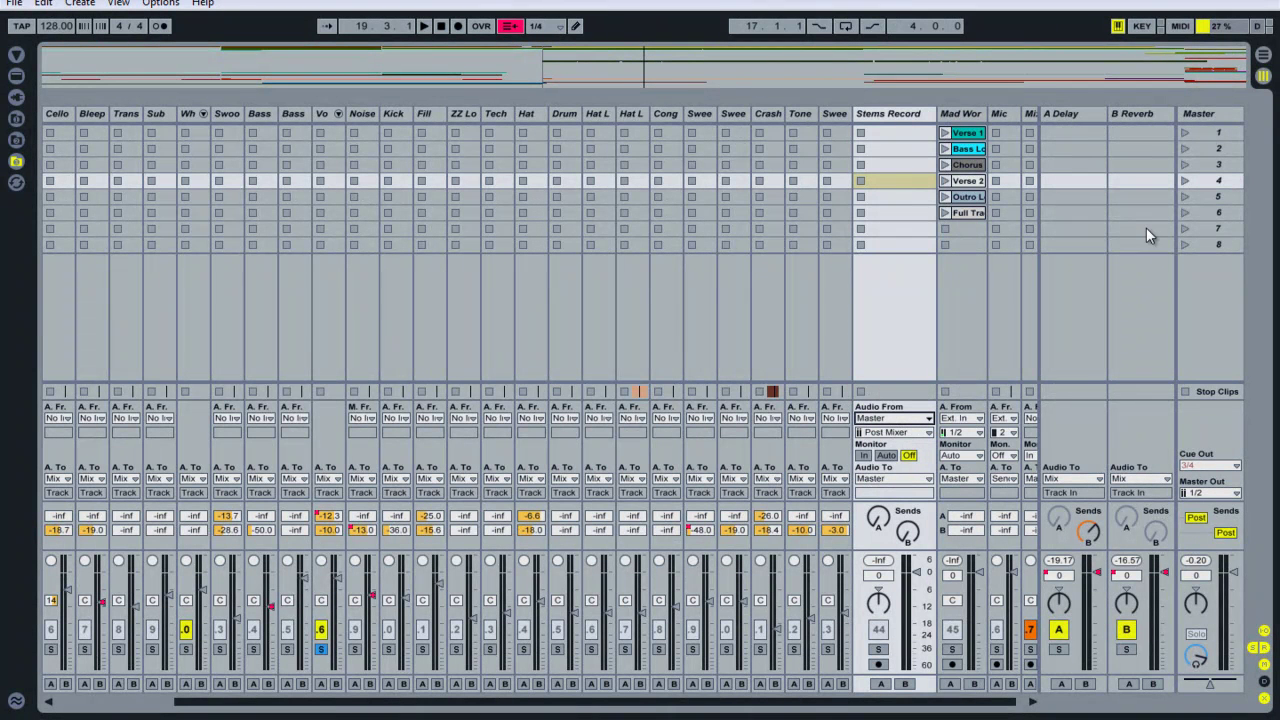
Step: Route the Stems Record track's audio output to Sends Only and arm it for recording
{"action": "left_click", "coordinate": [875, 481]}
{"action": "scroll", "coordinate": [900, 450], "scroll_direction": "down", "scroll_amount": 3}
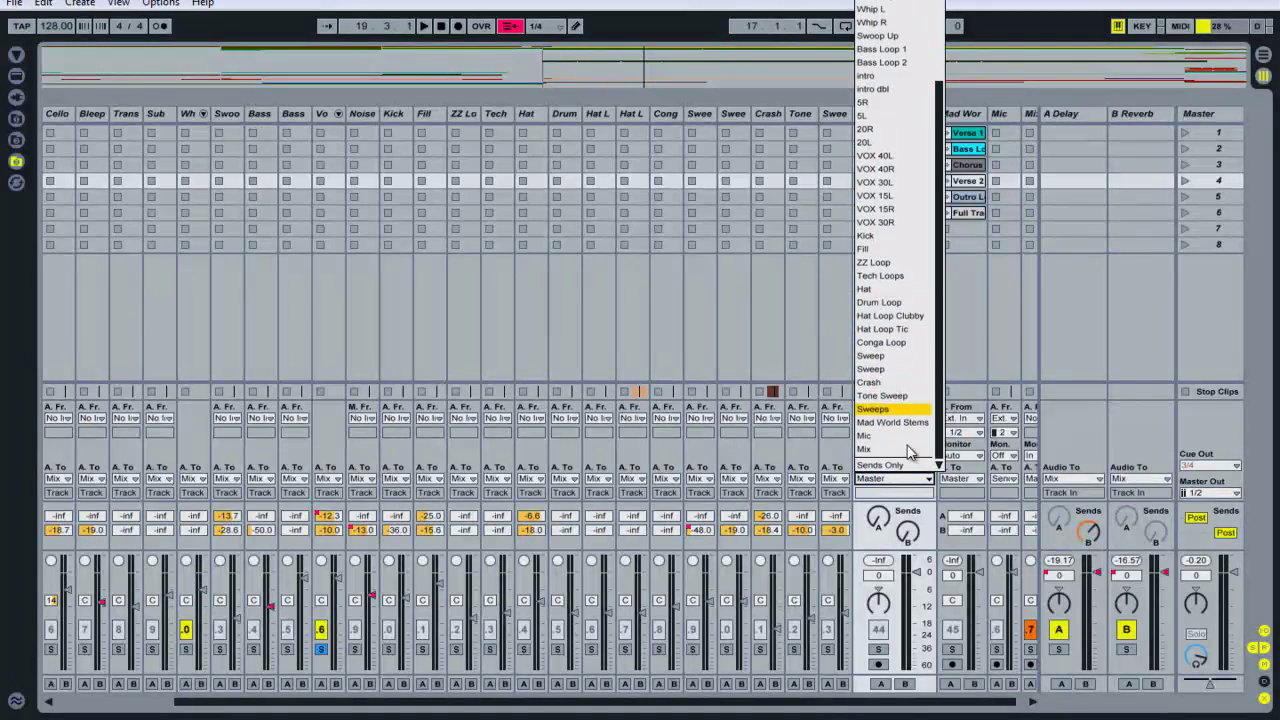
{"action": "left_click", "coordinate": [900, 465]}
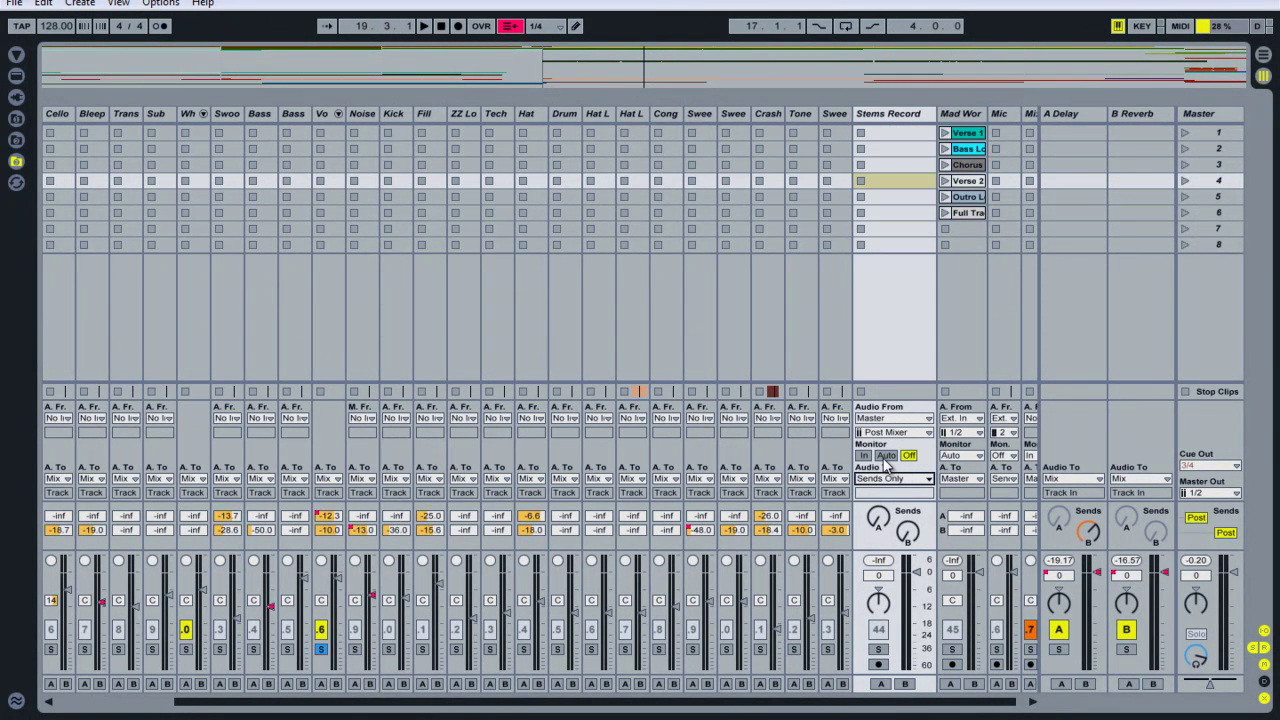
{"action": "left_click", "coordinate": [878, 664]}
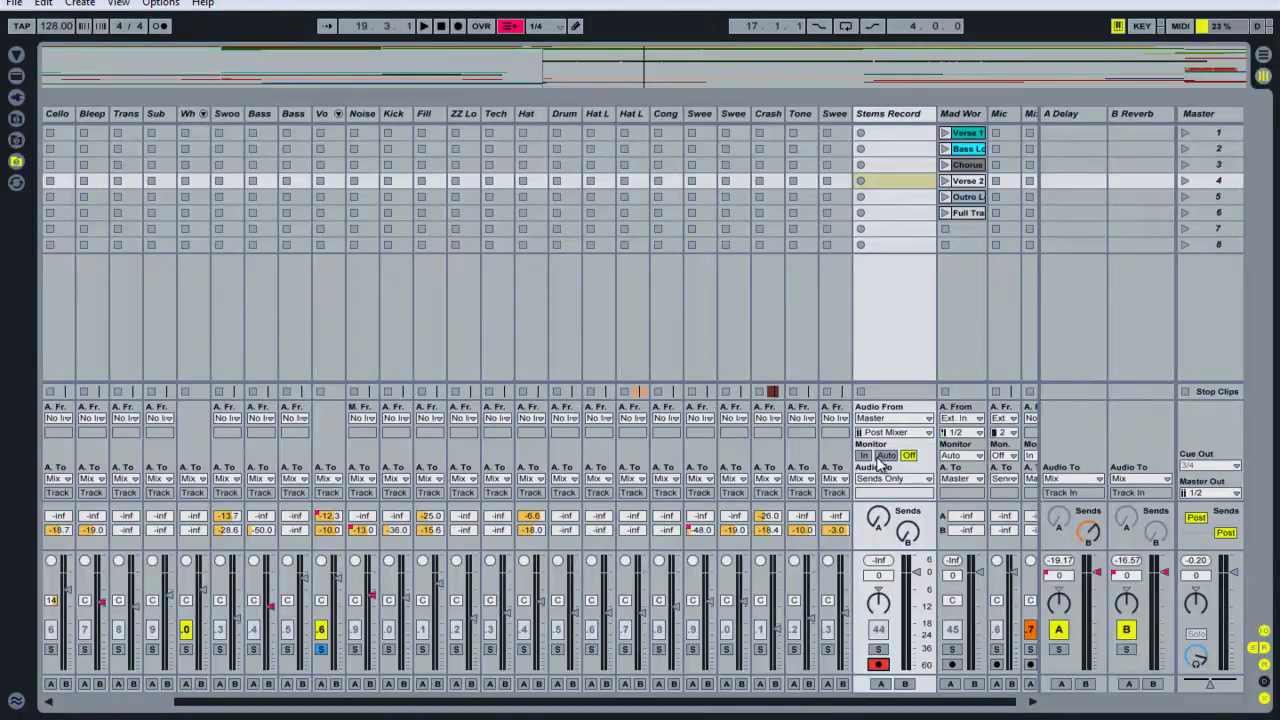
Step: In Arrangement View, record the soloed vocals onto the Stems Record track from bar 17 to bar 33, with its lane unfolded
{"action": "key", "text": "Tab"}
{"action": "scroll", "coordinate": [404, 600], "scroll_direction": "down", "scroll_amount": 3}
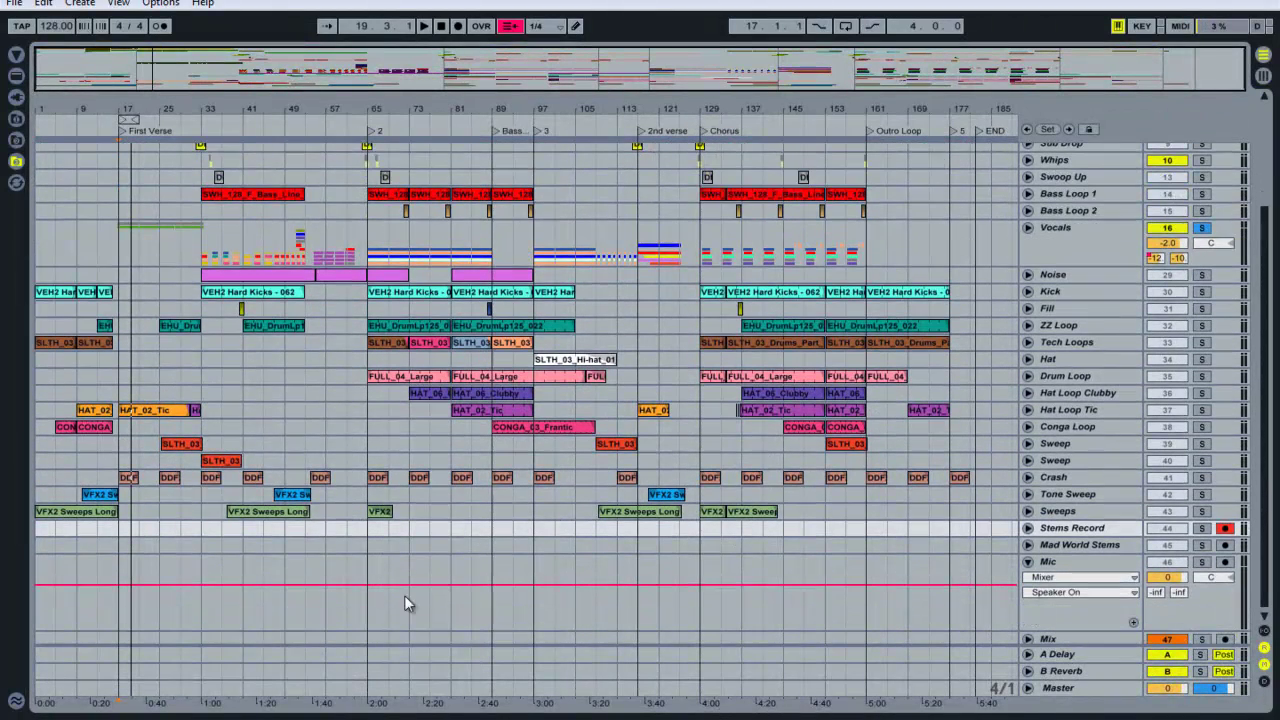
{"action": "left_click", "coordinate": [119, 537]}
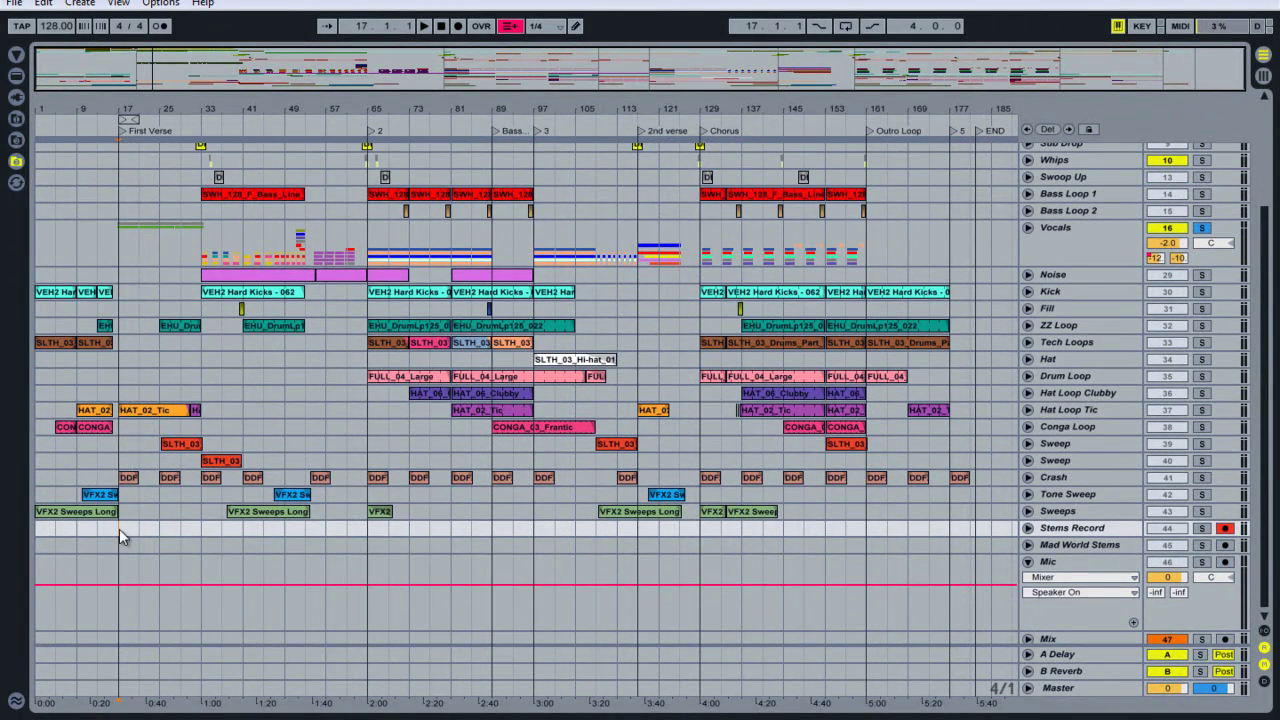
{"action": "scroll", "coordinate": [847, 518], "scroll_direction": "up", "scroll_amount": 3}
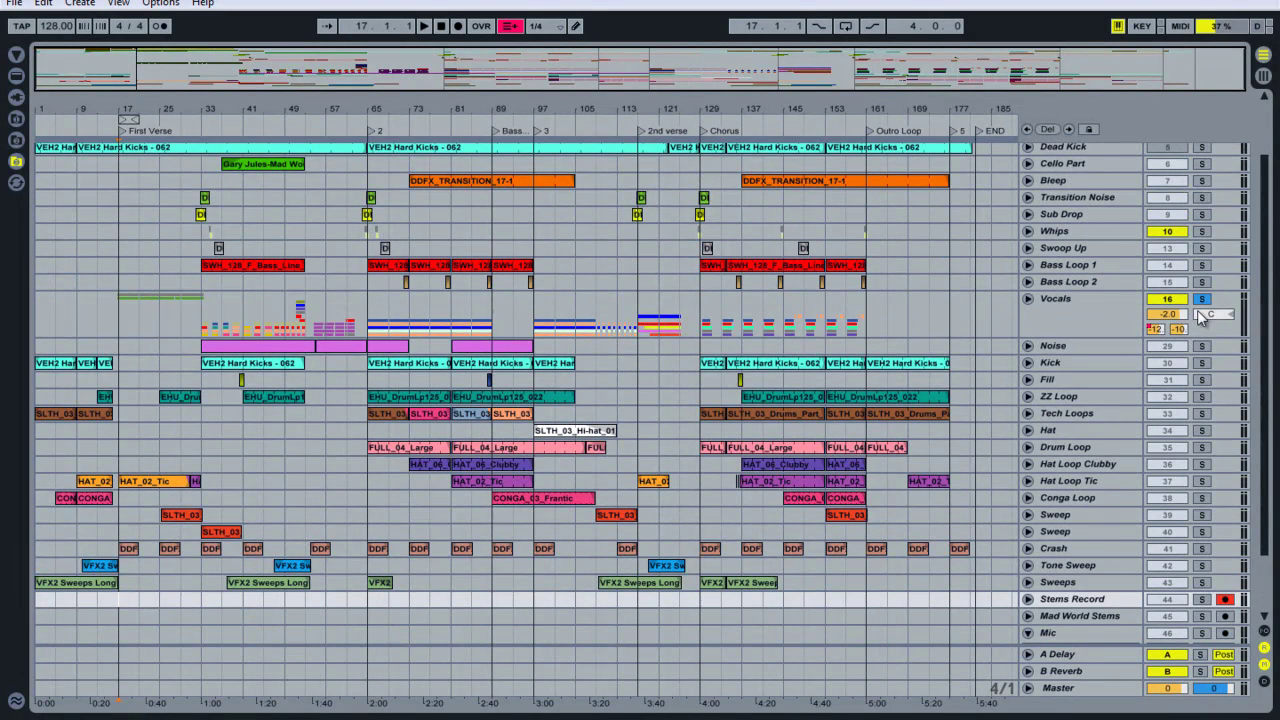
{"action": "scroll", "coordinate": [779, 429], "scroll_direction": "down", "scroll_amount": 3}
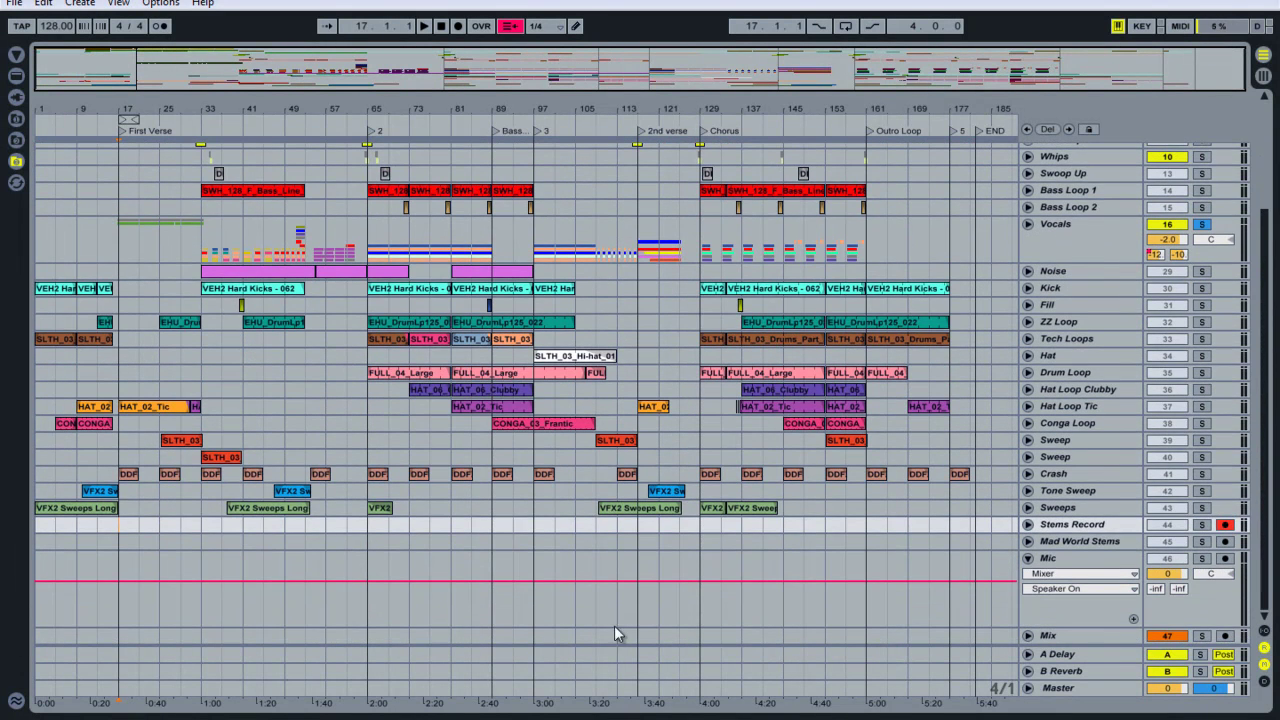
{"action": "left_click", "coordinate": [457, 27]}
{"action": "left_click", "coordinate": [425, 27]}
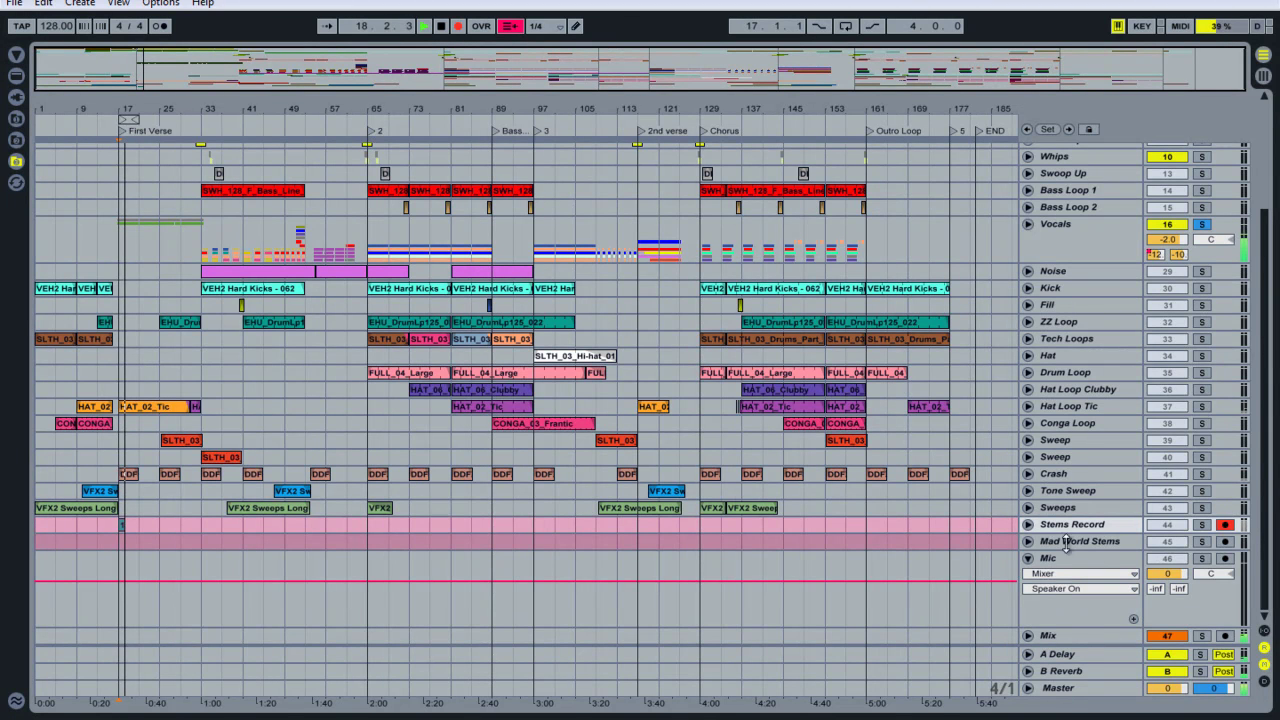
{"action": "left_click", "coordinate": [1028, 524]}
{"action": "scroll", "coordinate": [171, 491], "scroll_direction": "down", "scroll_amount": 2}
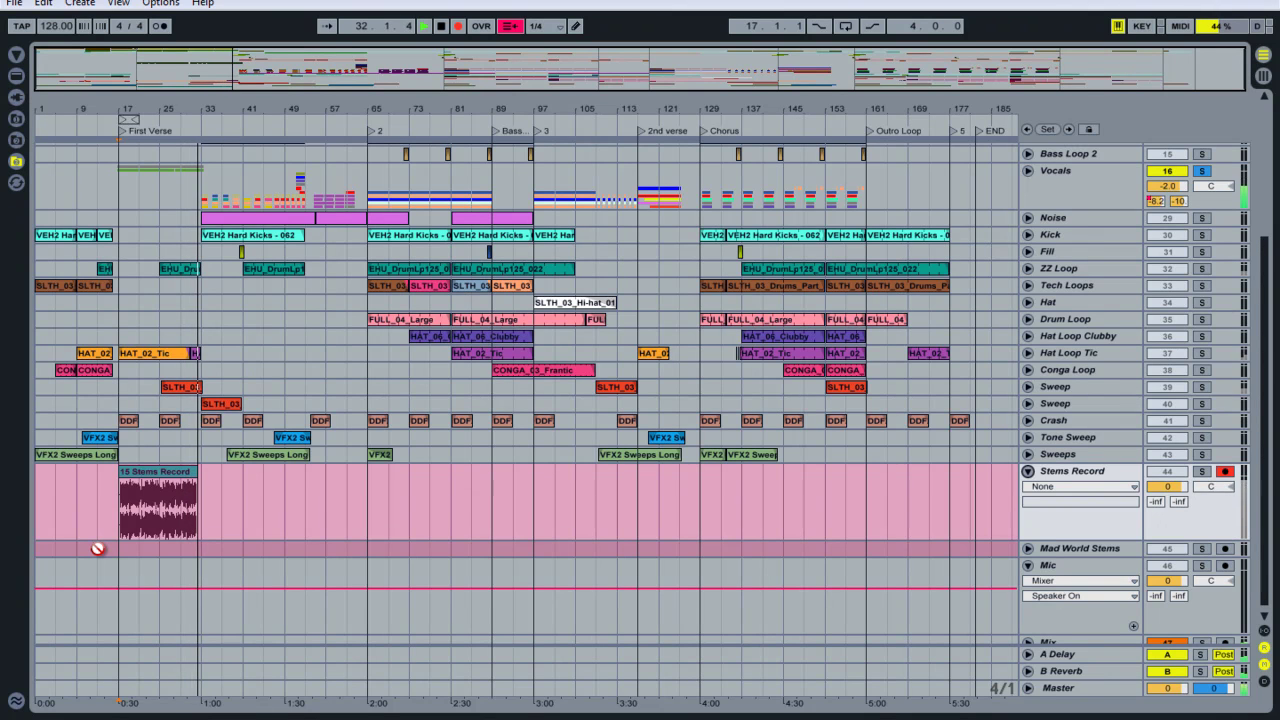
{"action": "key", "text": "space"}
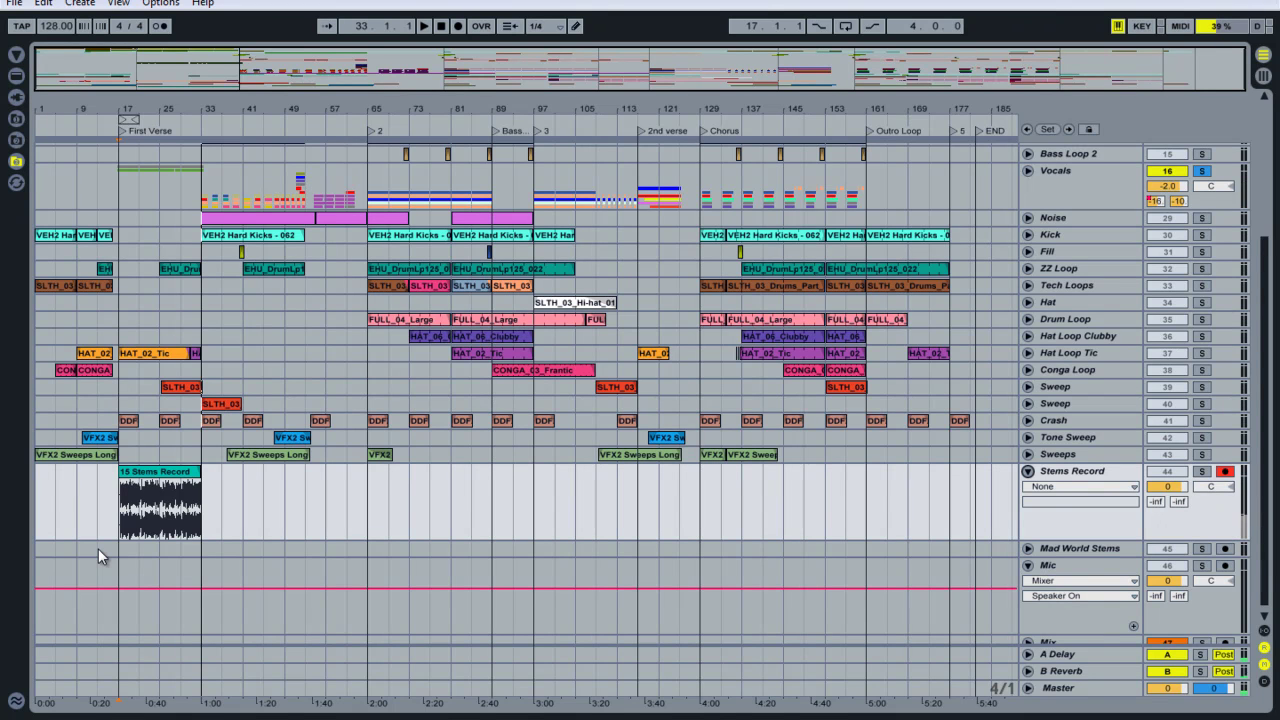
Step: Examine the recorded vocal stem's waveform up close on the timeline and in its clip properties
{"action": "left_click", "coordinate": [147, 485]}
{"action": "key", "text": "plus"}
{"action": "key", "text": "plus"}
{"action": "key", "text": "plus"}
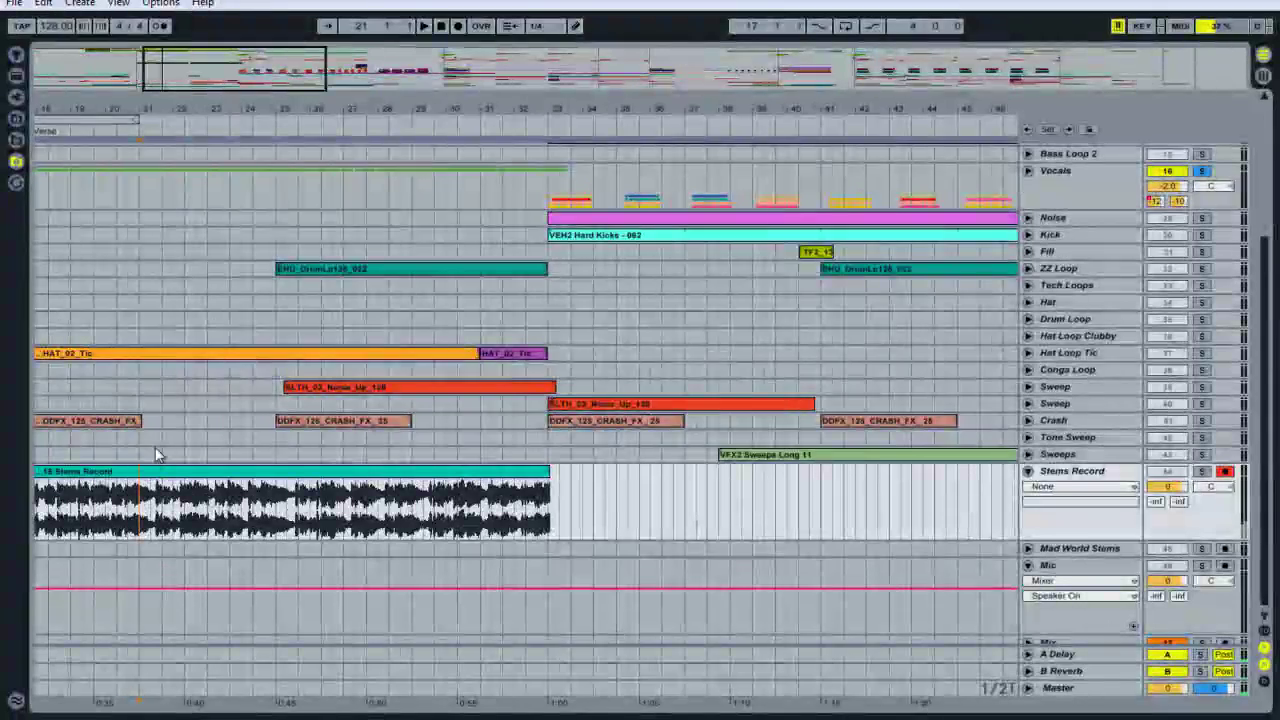
{"action": "scroll", "coordinate": [162, 442], "scroll_direction": "down", "scroll_amount": 1}
{"action": "scroll", "coordinate": [229, 440], "scroll_direction": "right", "scroll_amount": 2}
{"action": "scroll", "coordinate": [266, 480], "scroll_direction": "left", "scroll_amount": 5}
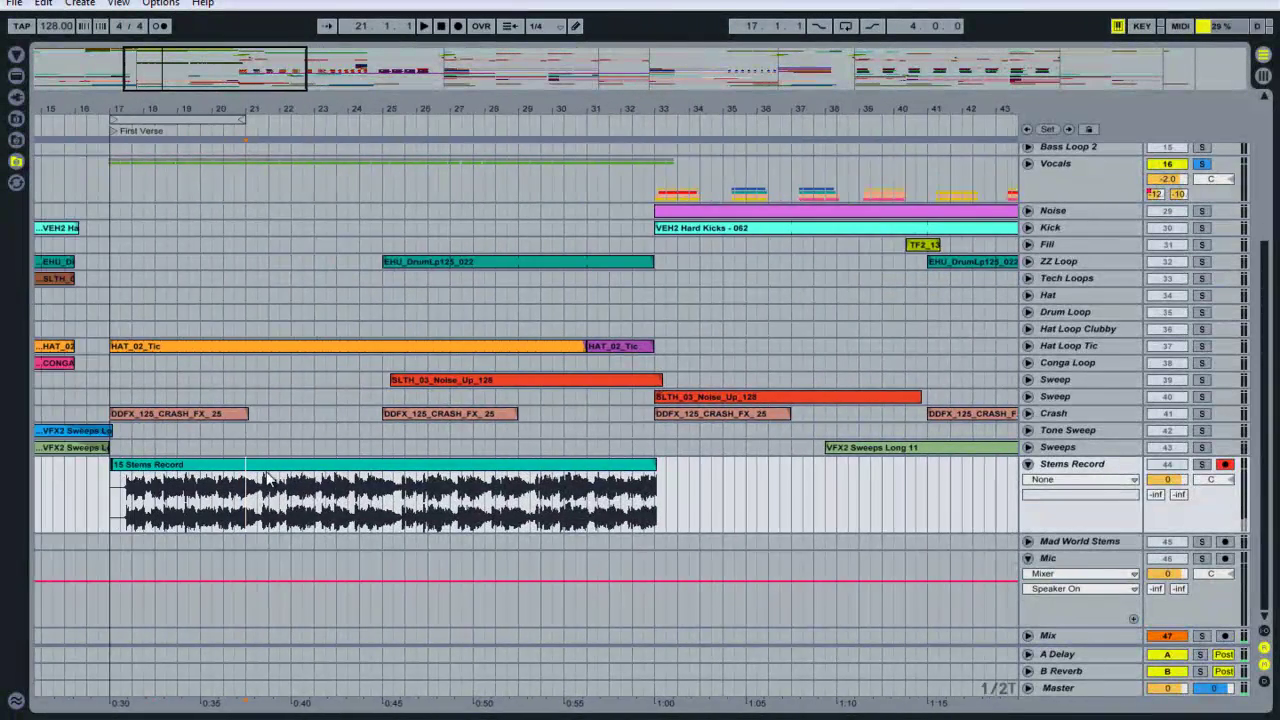
{"action": "double_click", "coordinate": [174, 470]}
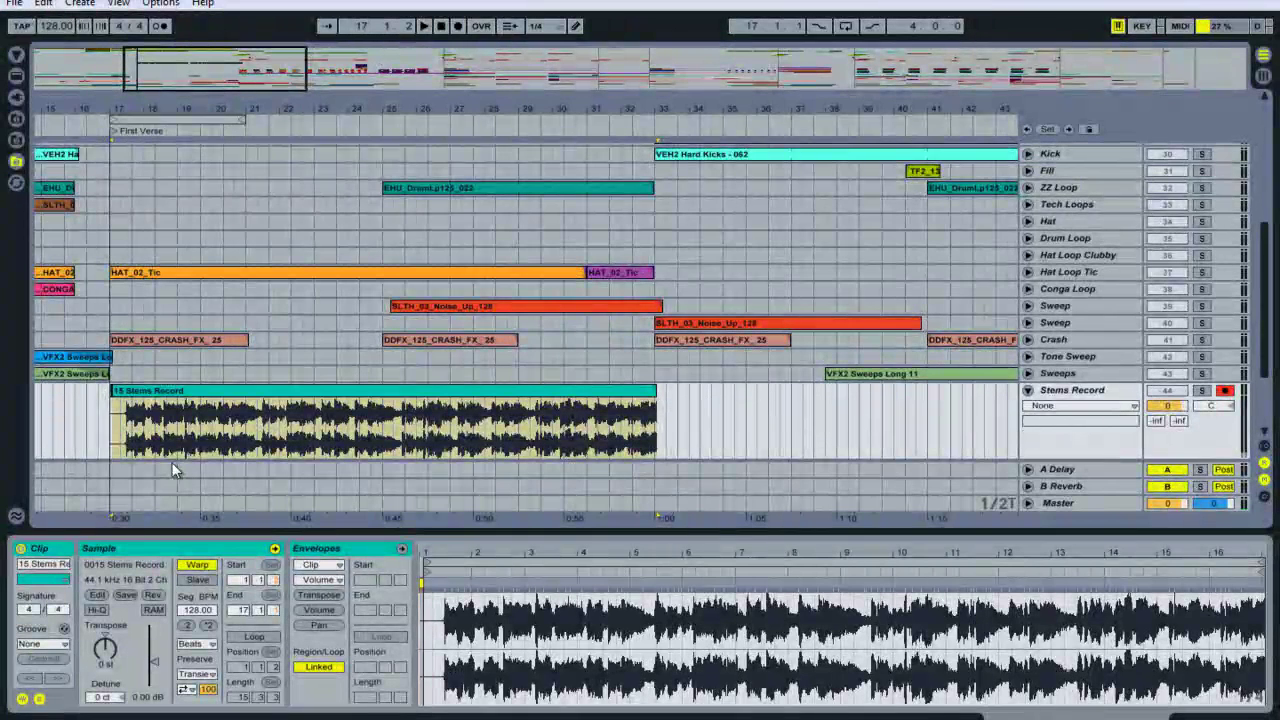
{"action": "scroll", "coordinate": [346, 494], "scroll_direction": "down", "scroll_amount": 4}
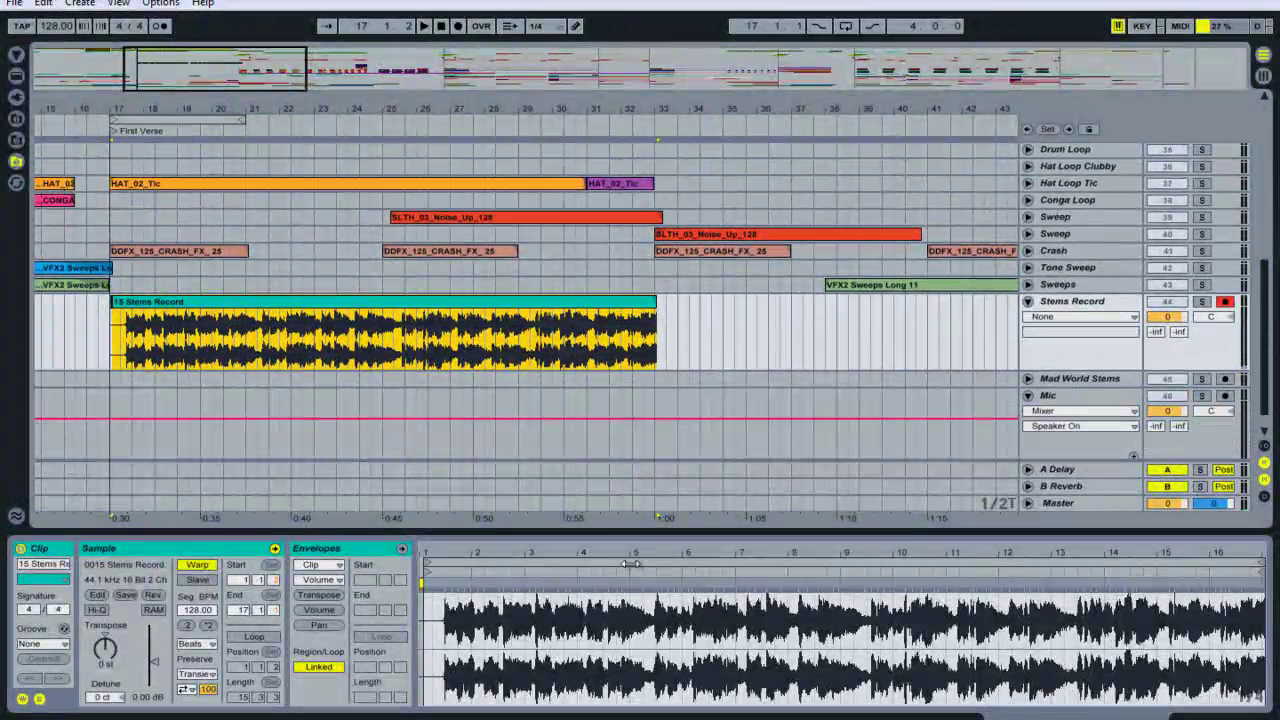
{"action": "left_click", "coordinate": [578, 635]}
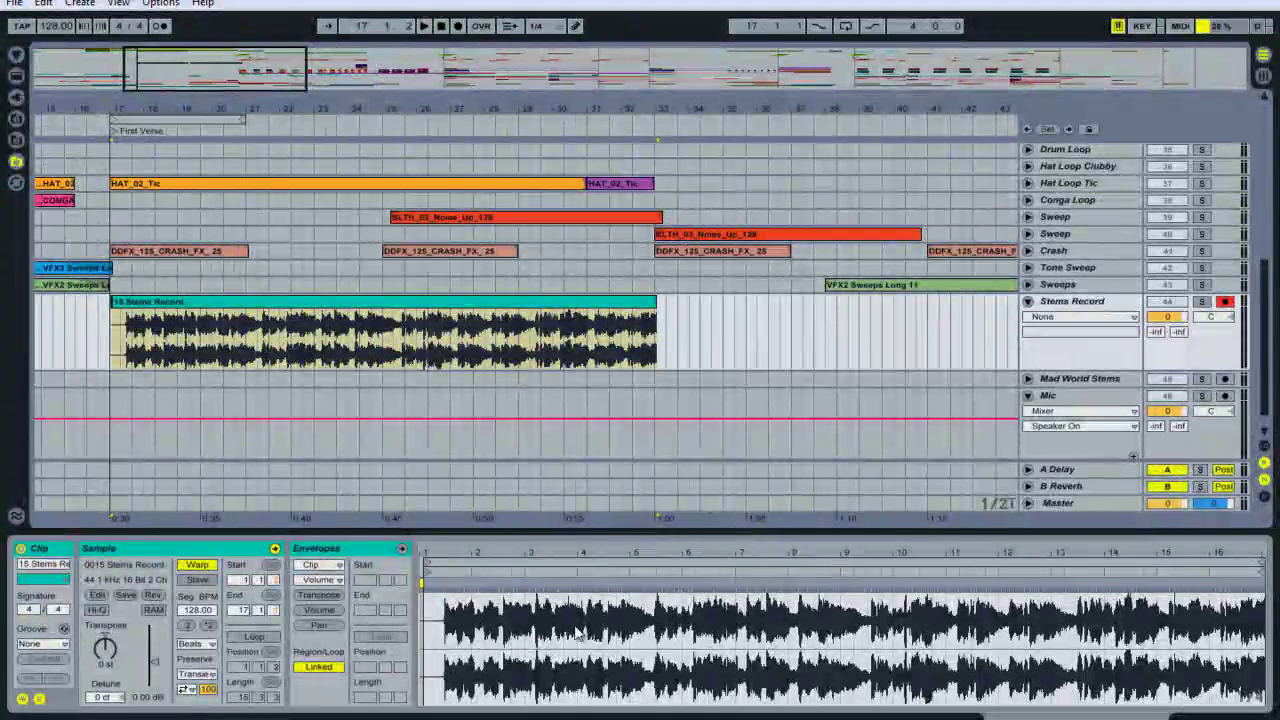
Step: Delete the recorded vocal take from the Stems Record track, including the leftover sliver at bar 17
{"action": "left_click", "coordinate": [522, 308]}
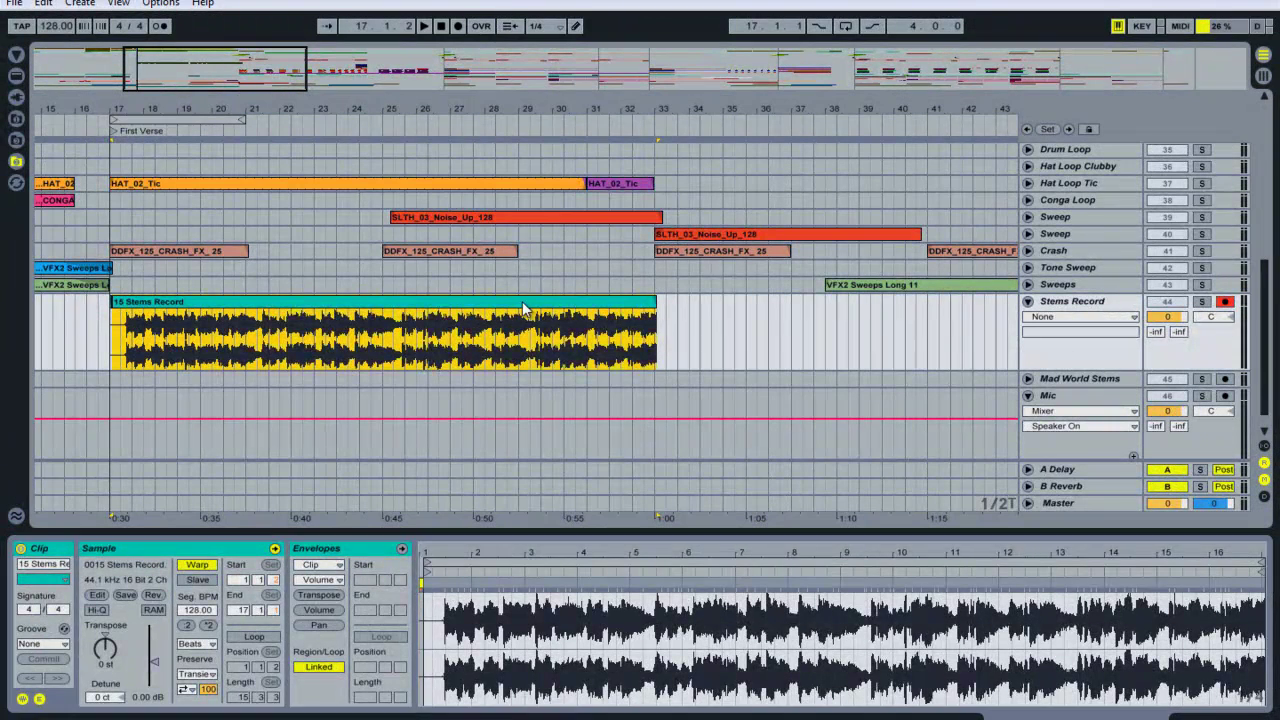
{"action": "key", "text": "Delete"}
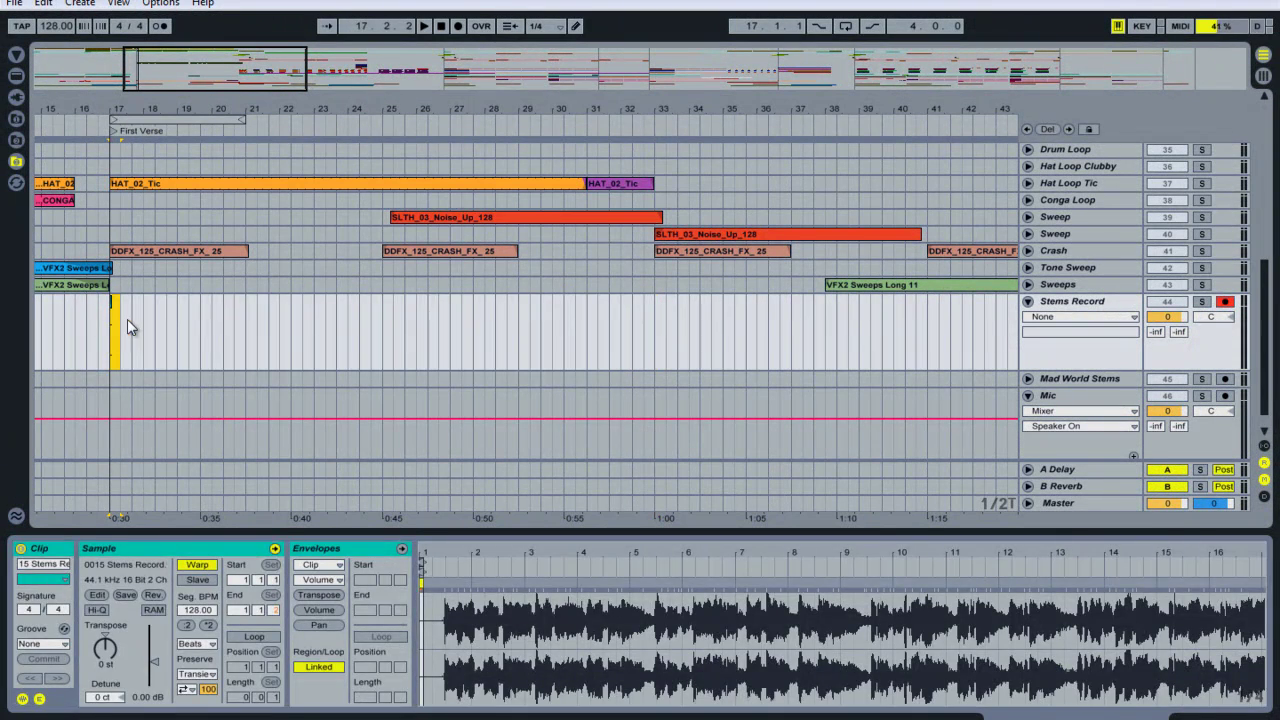
{"action": "key", "text": "Delete"}
Step: Record the vocals again onto the Stems Record track from bar 17 until just past bar 33
{"action": "key", "text": "F9"}
{"action": "left_click", "coordinate": [430, 32]}
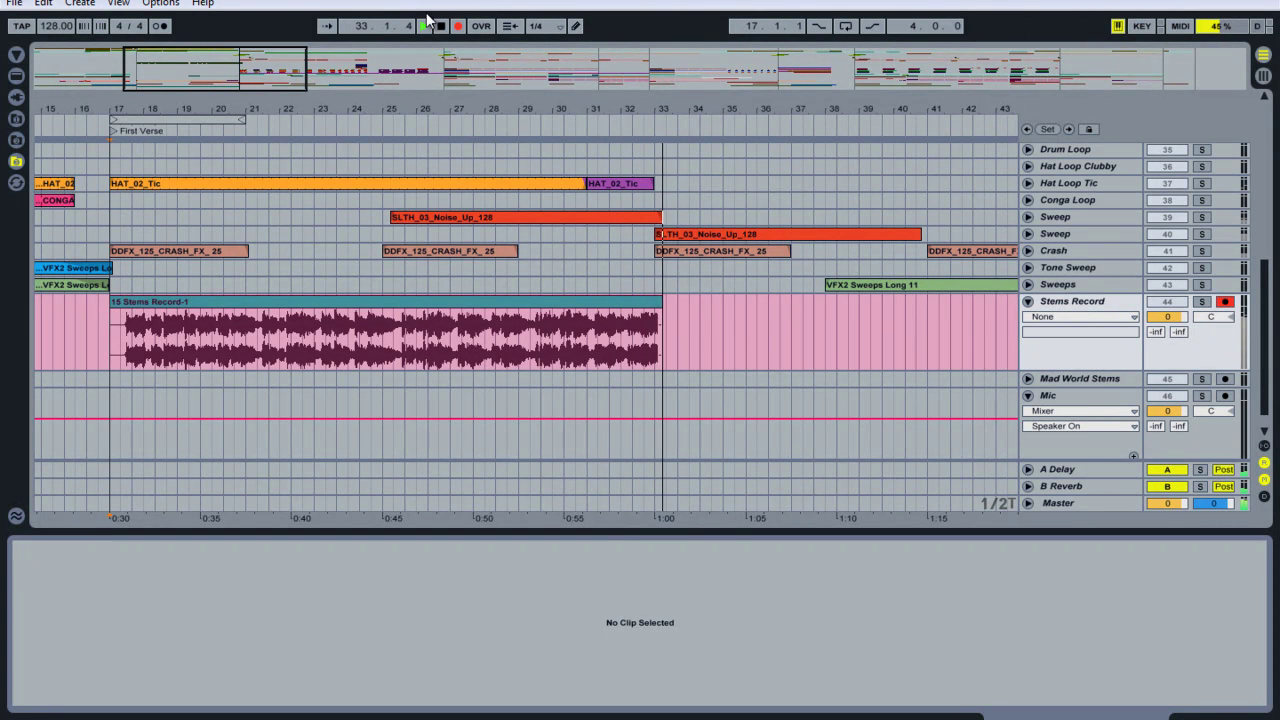
{"action": "left_click", "coordinate": [427, 20]}
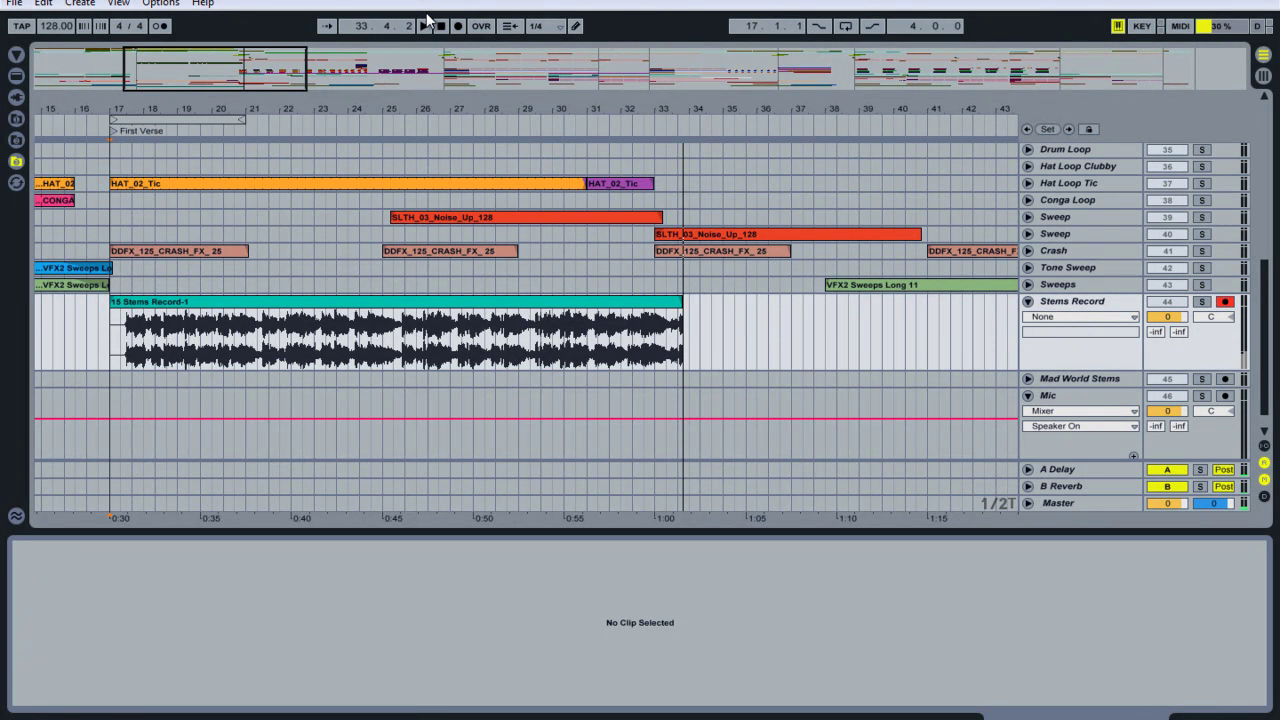
Step: Set the warp mode of the new Stems Record clip to Complex Pro
{"action": "left_click", "coordinate": [221, 302]}
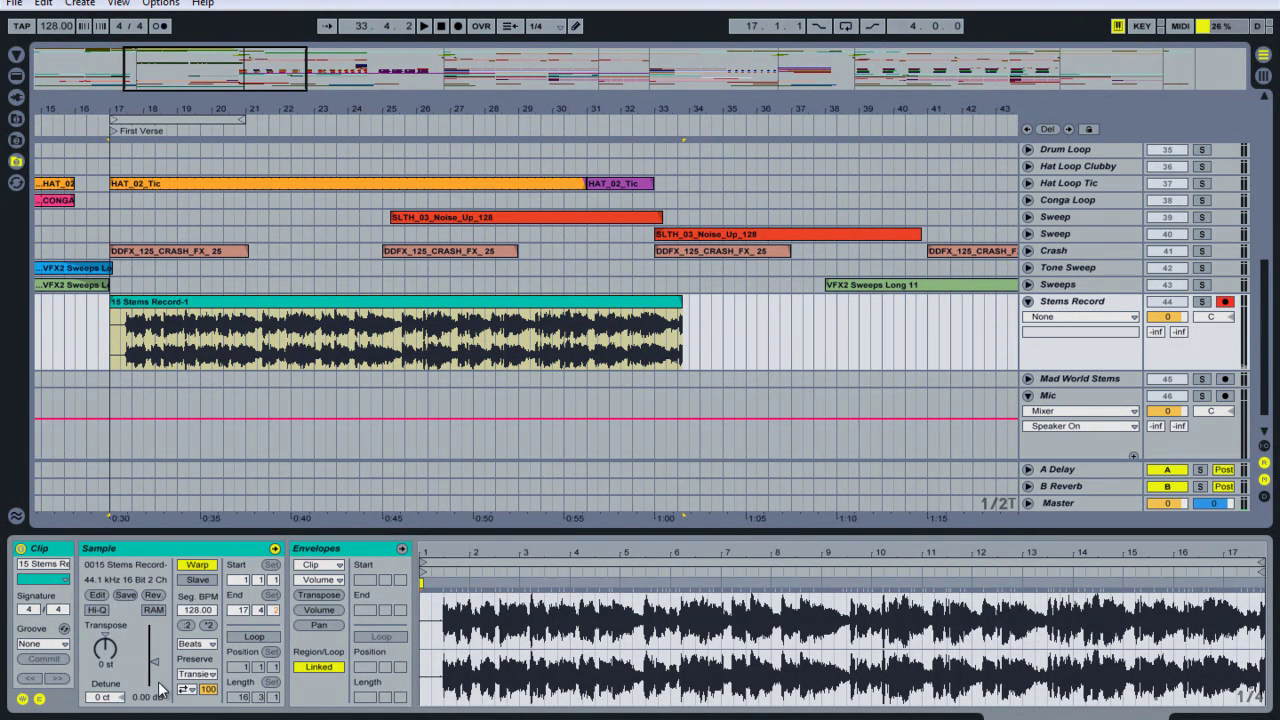
{"action": "left_click", "coordinate": [198, 643]}
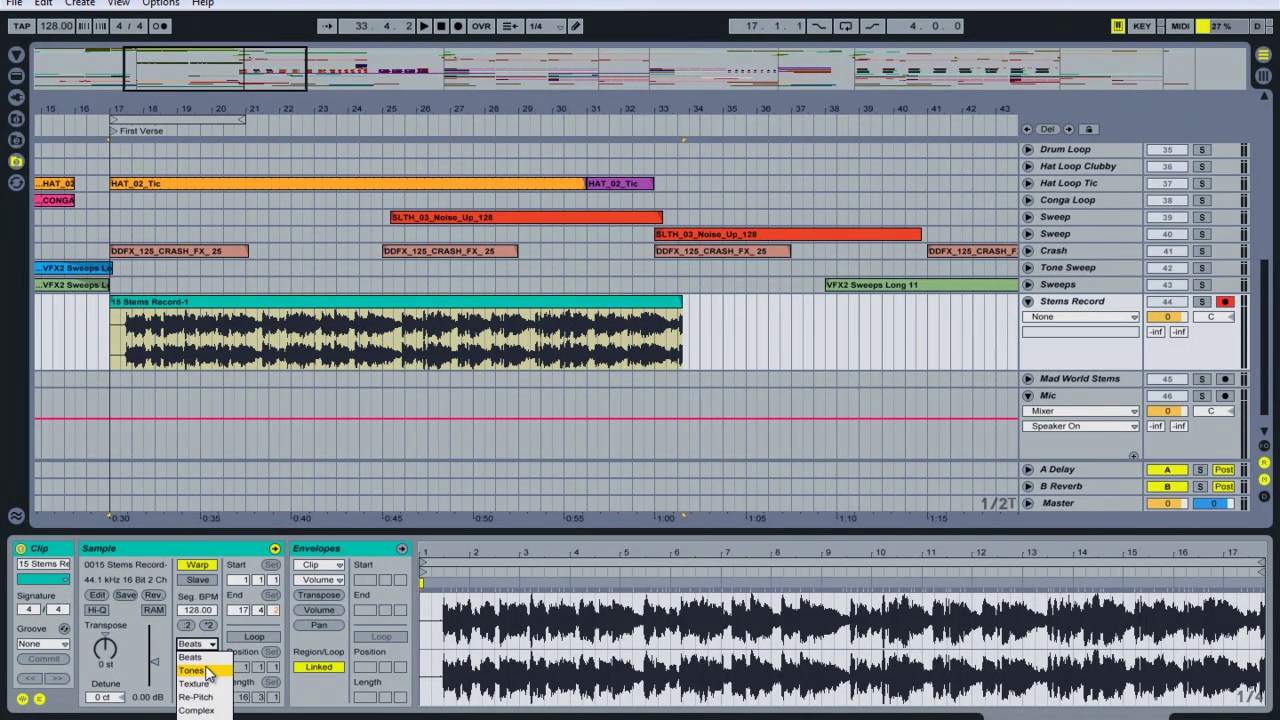
{"action": "left_click", "coordinate": [205, 717]}
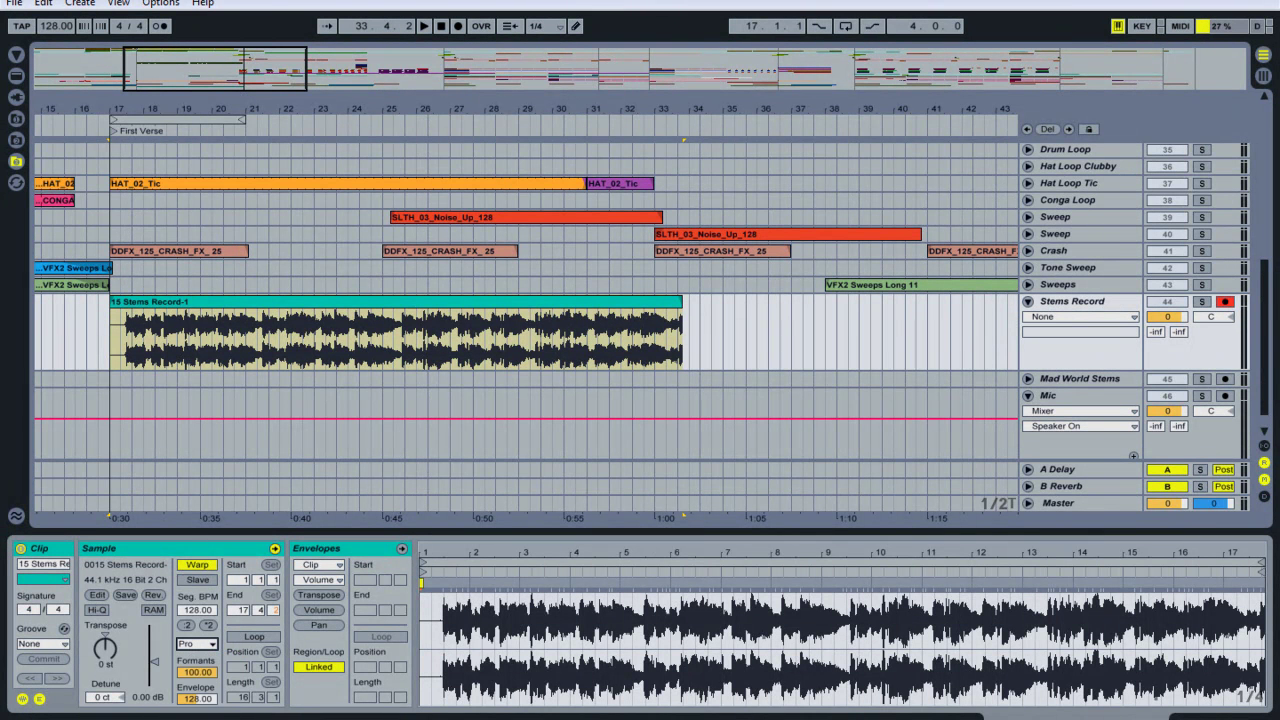
{"action": "left_click", "coordinate": [197, 643]}
{"action": "left_click", "coordinate": [205, 717]}
Step: Turn on looping for the Stems Record clip with a loop length of 16 bars and trim the clip's end to bar 33
{"action": "left_click", "coordinate": [277, 638]}
{"action": "left_click", "coordinate": [240, 699]}
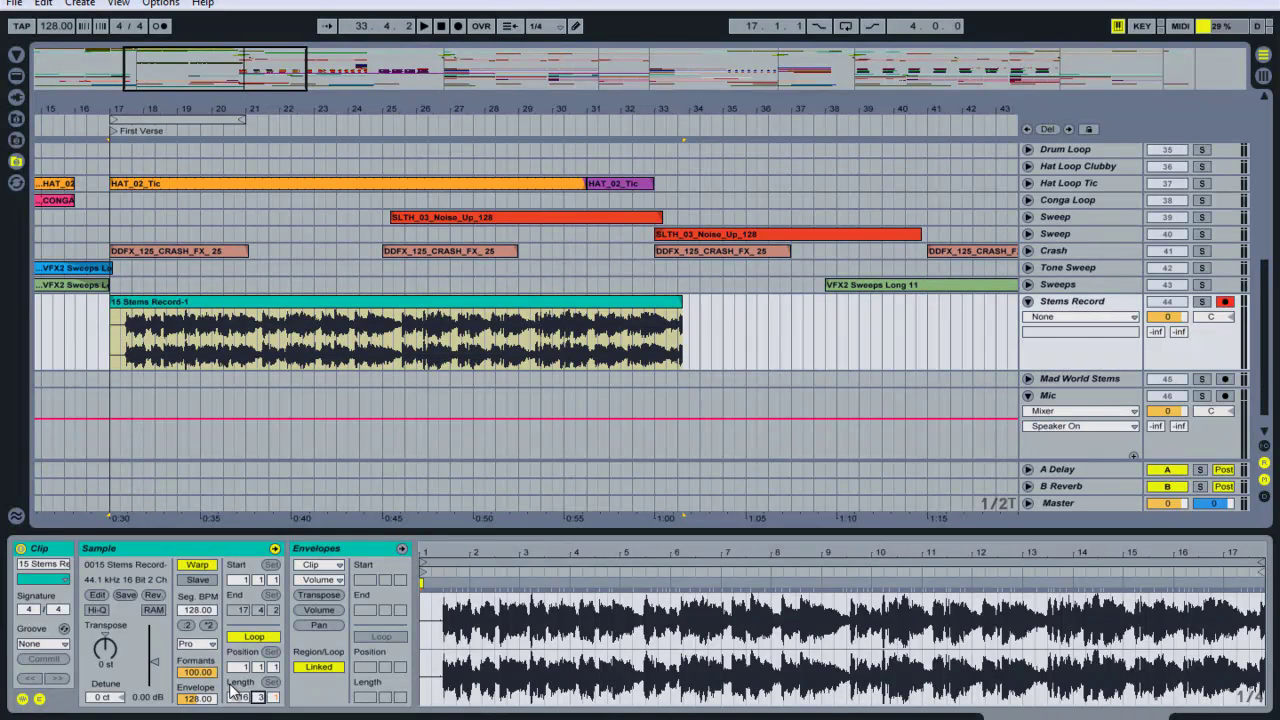
{"action": "key", "text": "Return"}
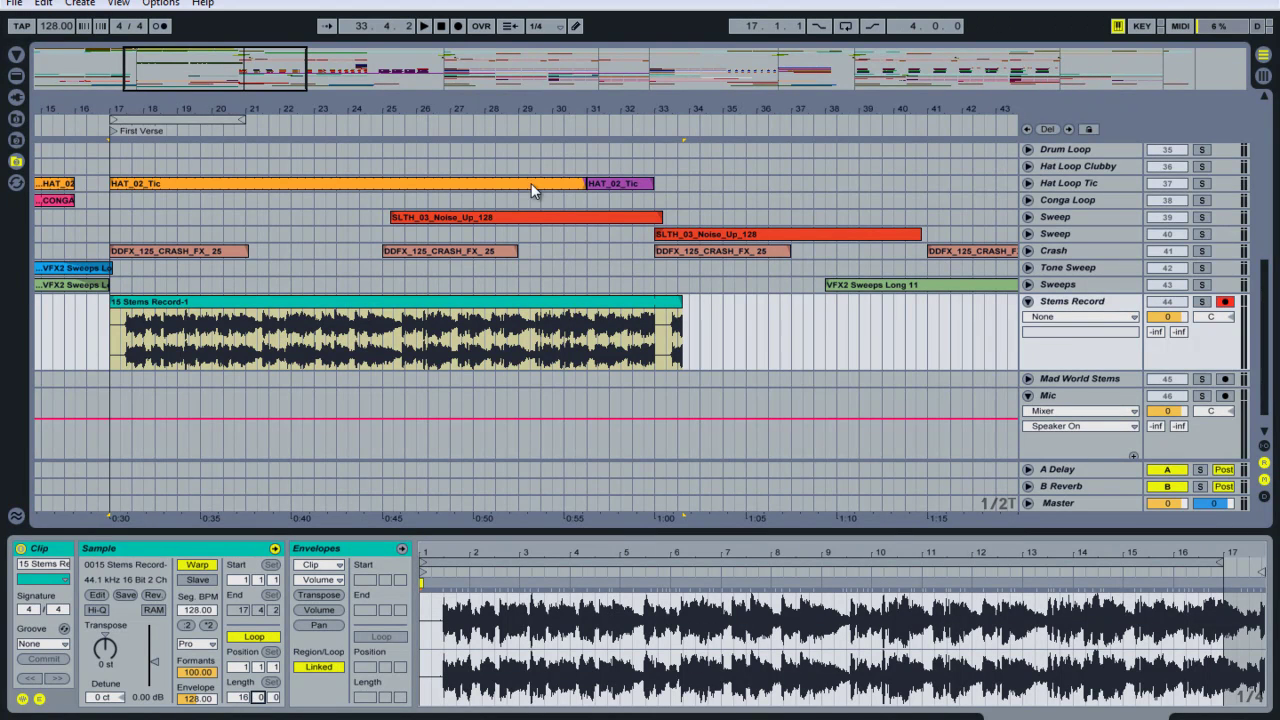
{"action": "scroll", "coordinate": [696, 282], "scroll_direction": "up", "scroll_amount": 3}
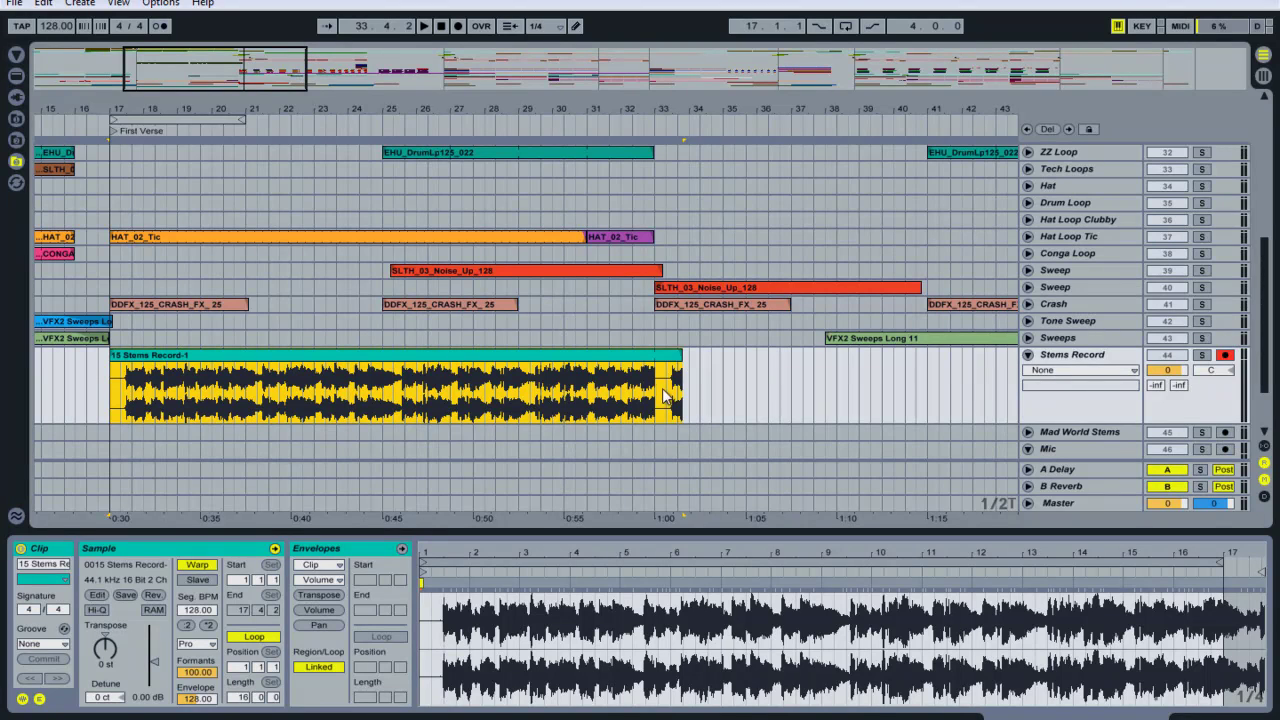
{"action": "left_click_drag", "start_coordinate": [675, 362], "coordinate": [654, 365]}
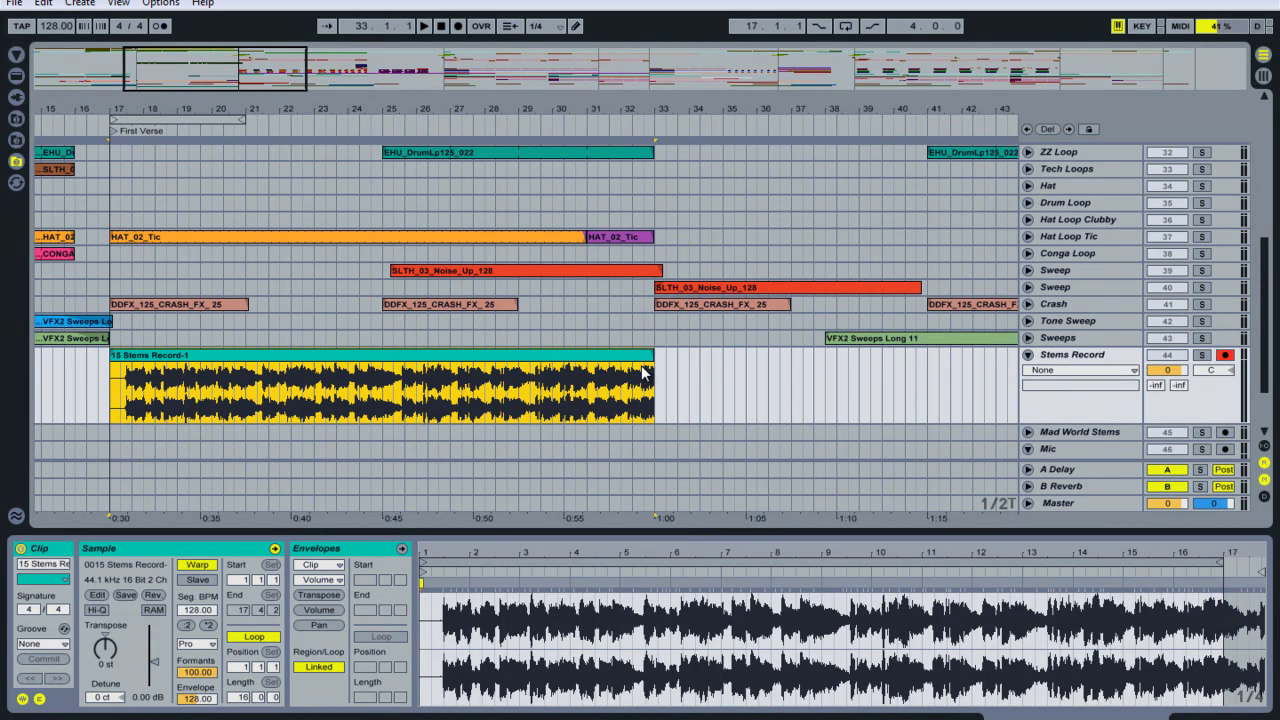
Step: Disarm recording on the Stems Record track
{"action": "scroll", "coordinate": [419, 323], "scroll_direction": "up", "scroll_amount": 3}
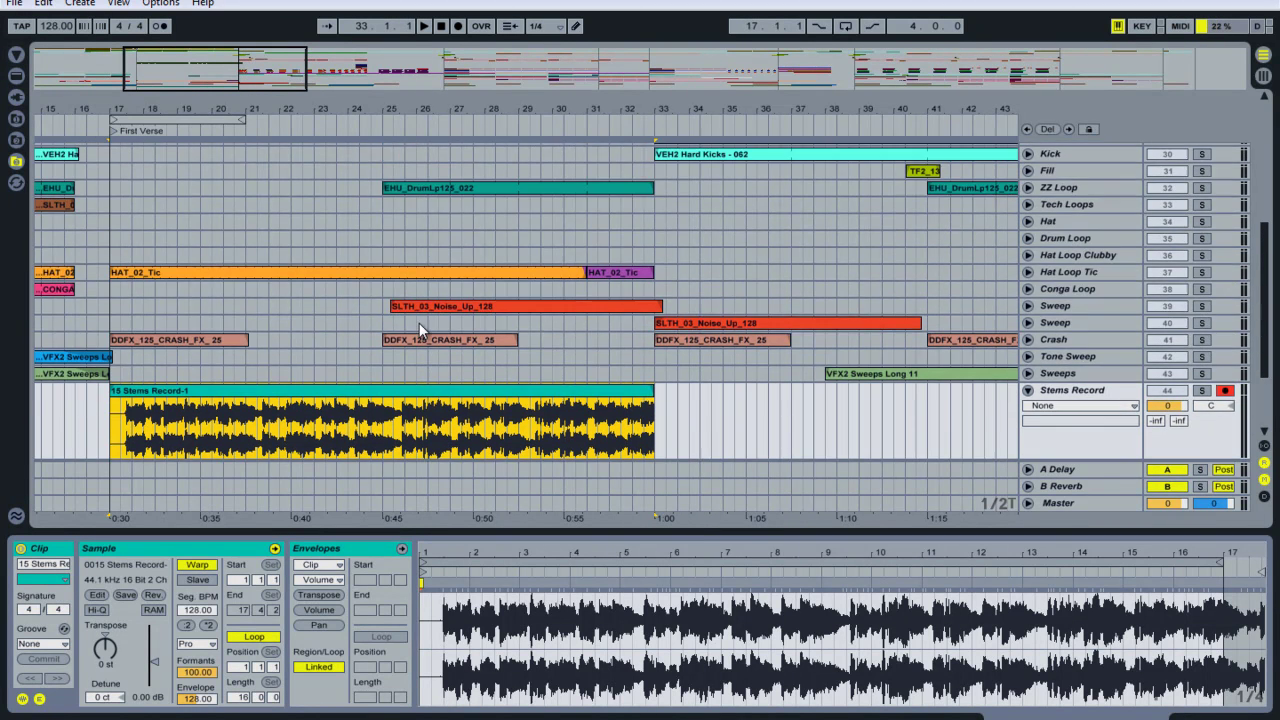
{"action": "scroll", "coordinate": [445, 337], "scroll_direction": "up", "scroll_amount": 6}
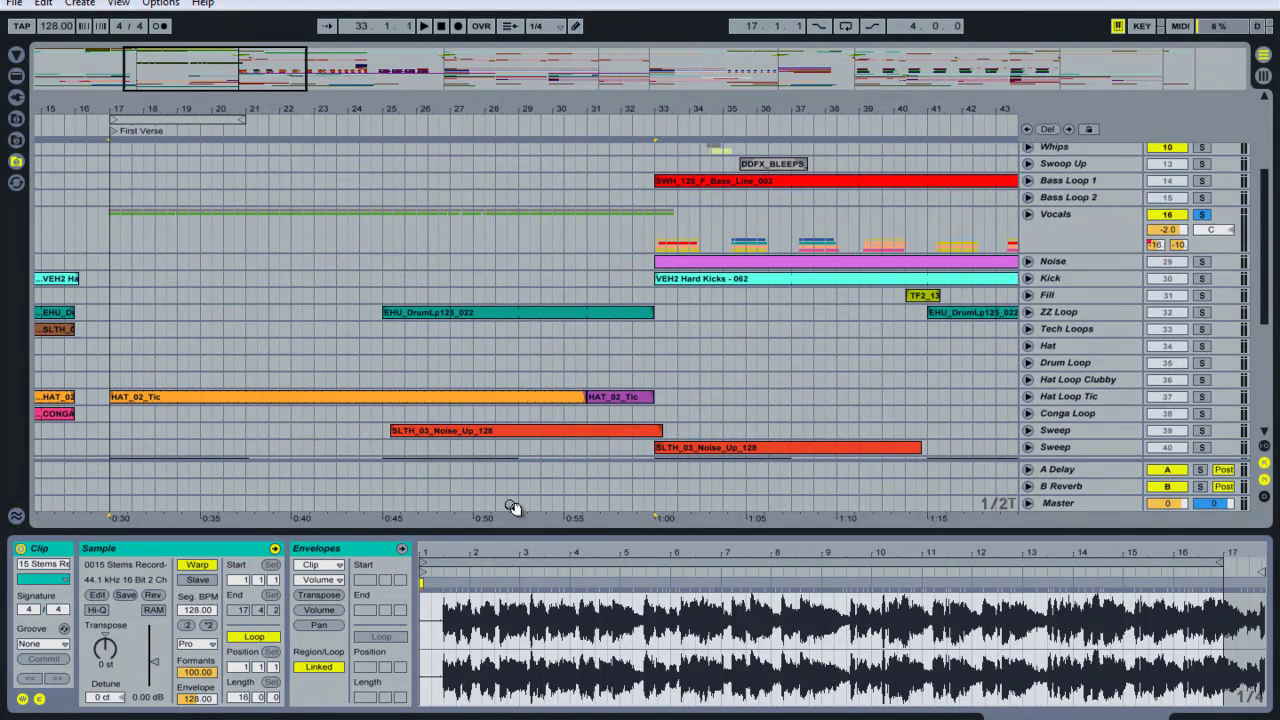
{"action": "scroll", "coordinate": [727, 393], "scroll_direction": "down", "scroll_amount": 5}
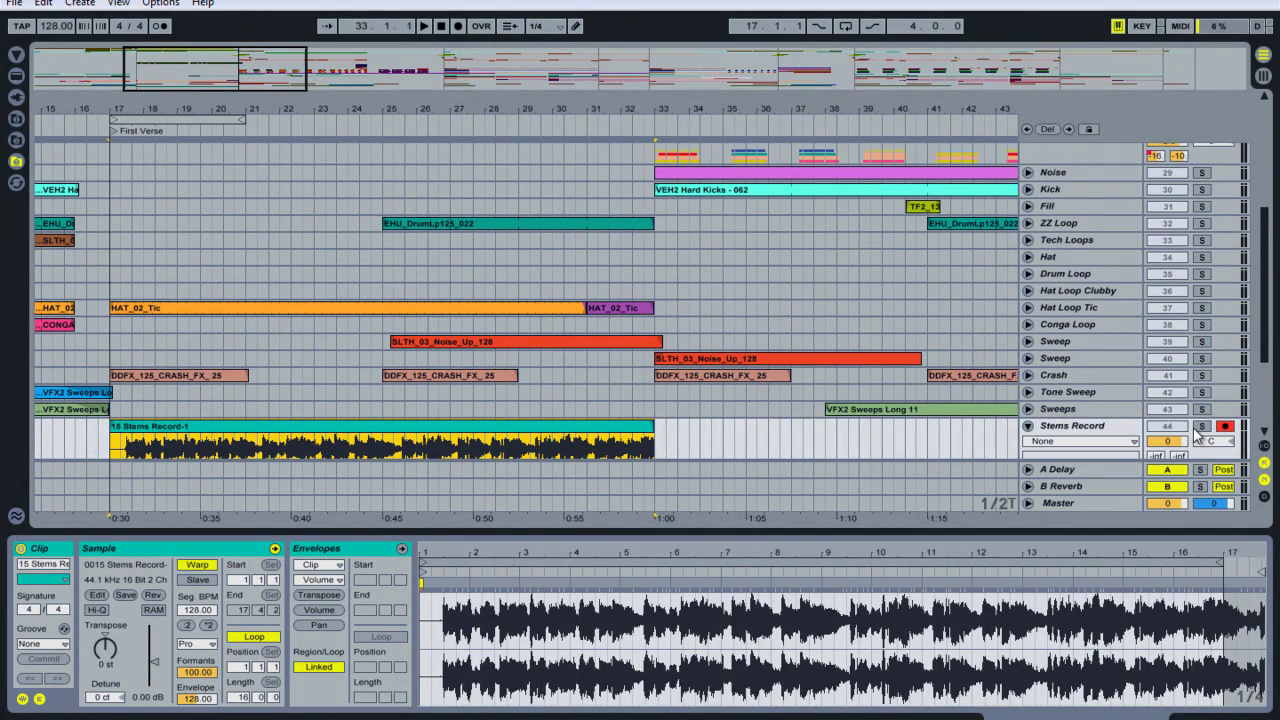
{"action": "scroll", "coordinate": [1190, 430], "scroll_direction": "down", "scroll_amount": 3}
{"action": "left_click", "coordinate": [1226, 373]}
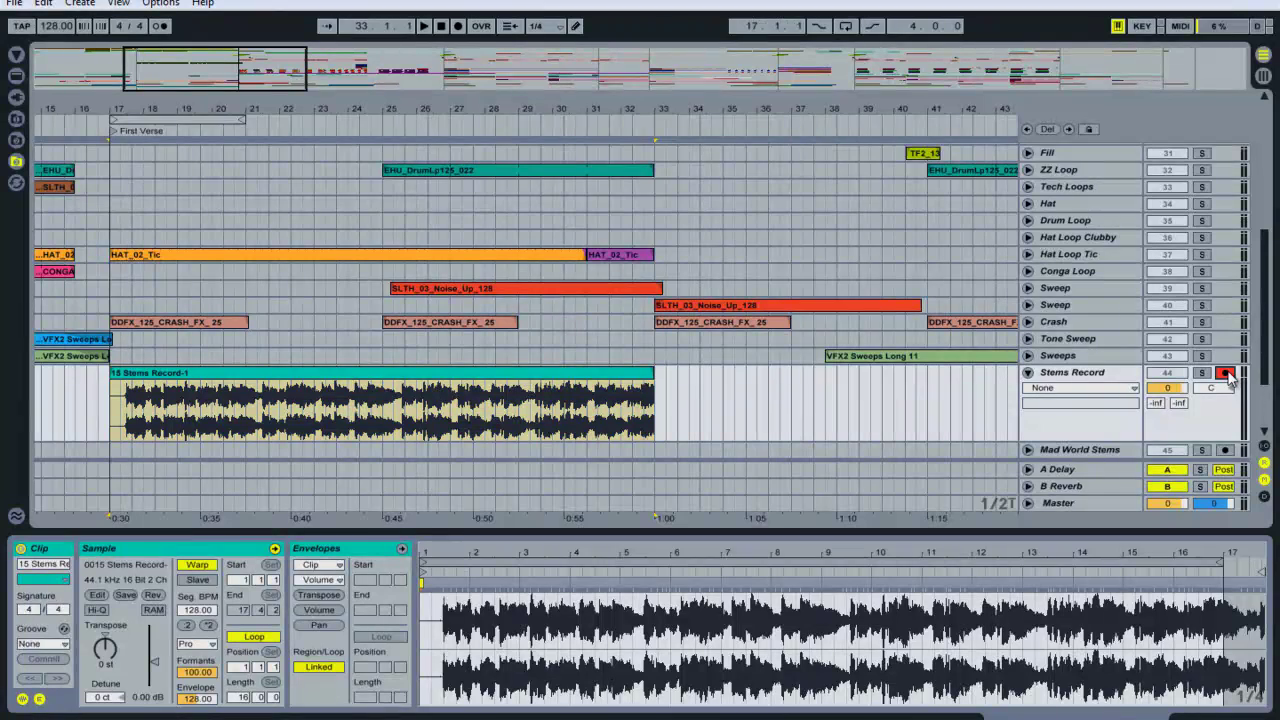
Step: Route the Stems Record track's output to Master with monitoring on Auto, and solo the track in the arrangement
{"action": "key", "text": "Tab"}
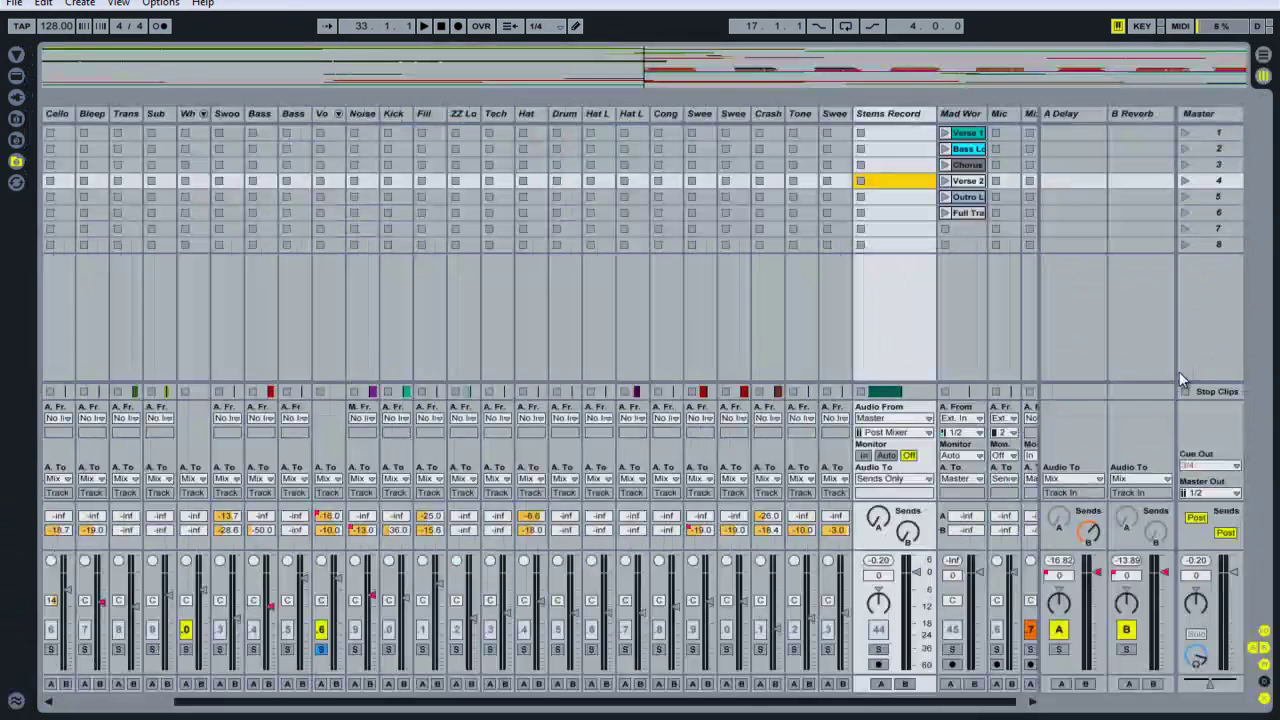
{"action": "left_click", "coordinate": [882, 480]}
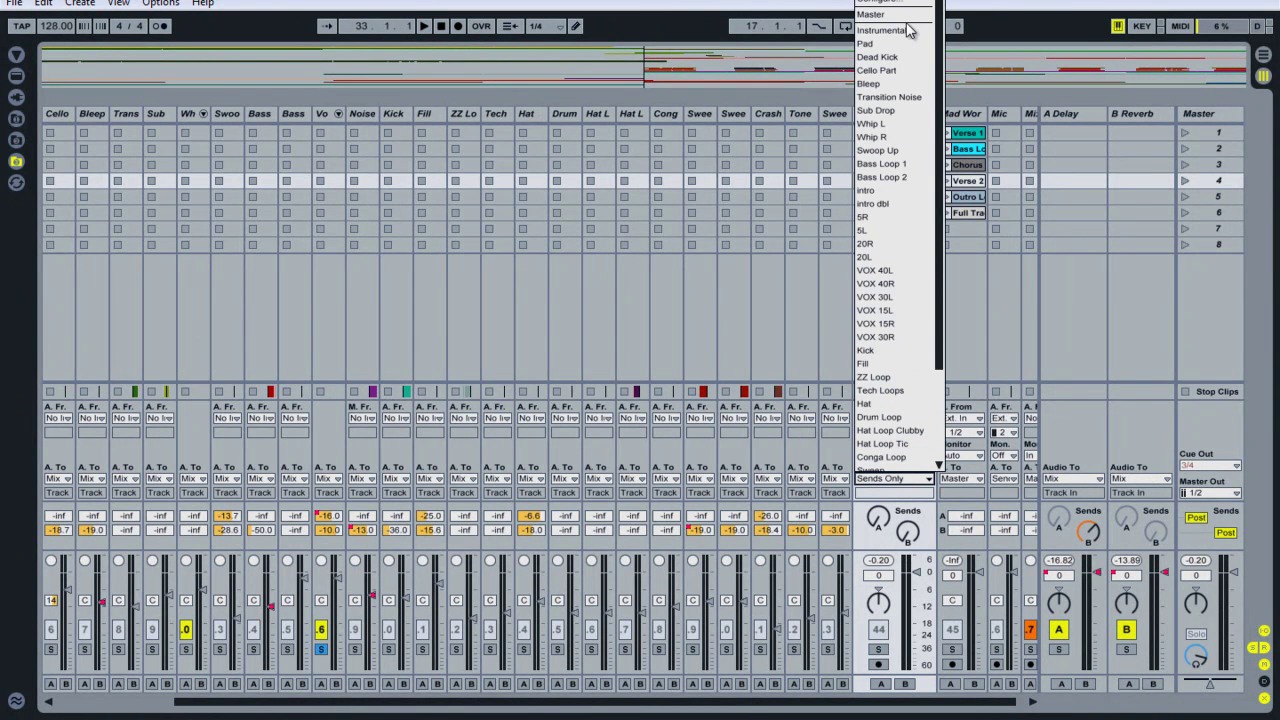
{"action": "left_click", "coordinate": [895, 14]}
{"action": "left_click", "coordinate": [886, 456]}
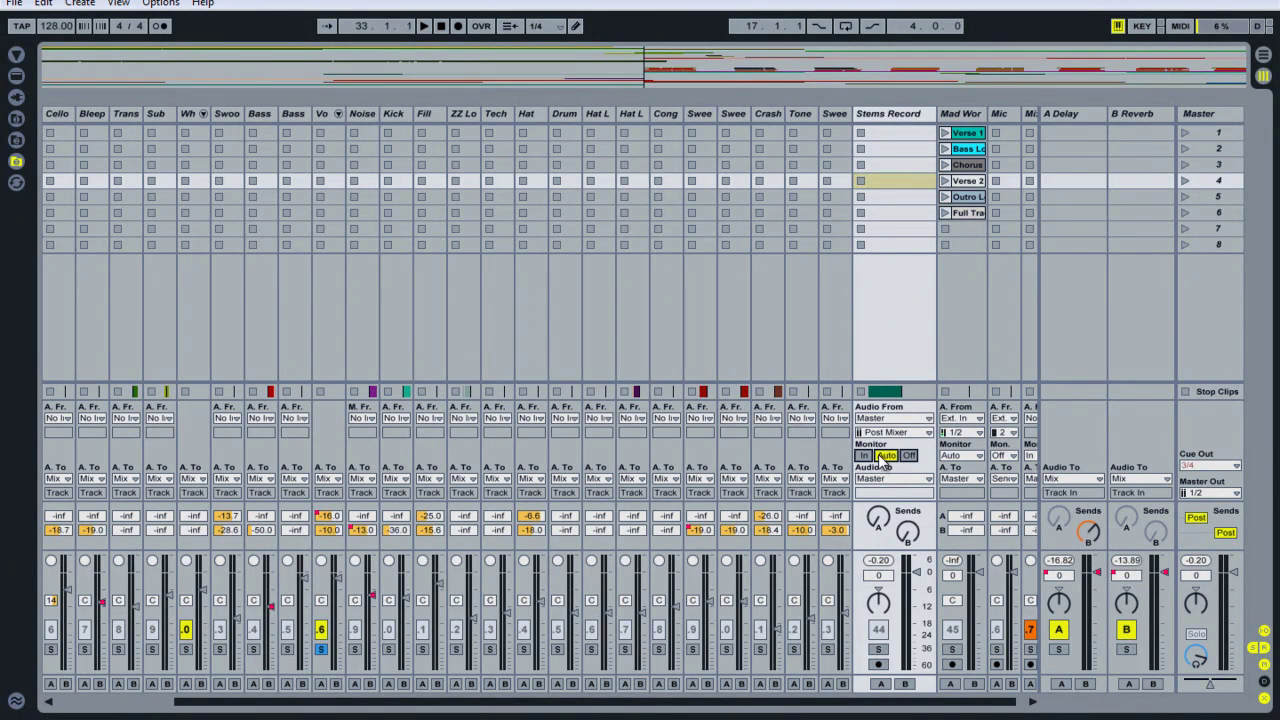
{"action": "key", "text": "Tab"}
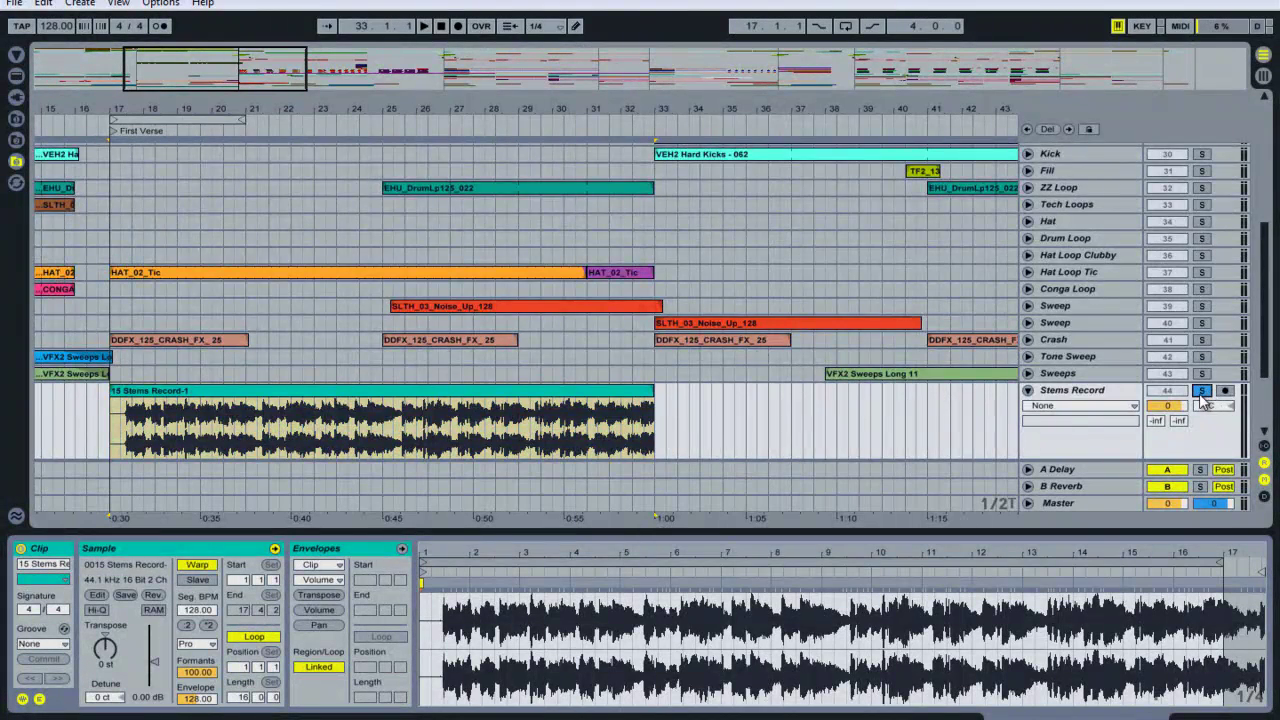
{"action": "scroll", "coordinate": [1207, 390], "scroll_direction": "up", "scroll_amount": 4}
{"action": "scroll", "coordinate": [1134, 186], "scroll_direction": "down", "scroll_amount": 6}
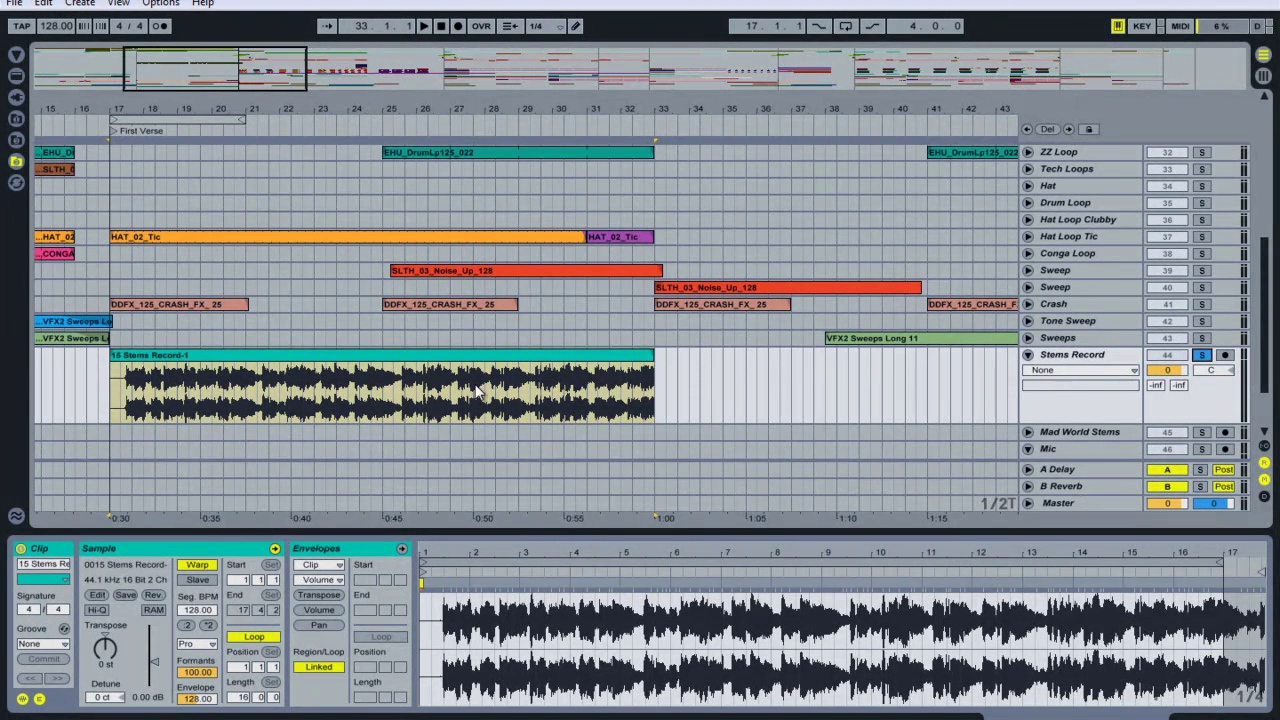
Step: Move the first vocal transient of the stem clip earlier to about beat 1.2 with a warp marker and play the clip from bar 17
{"action": "left_click", "coordinate": [422, 28]}
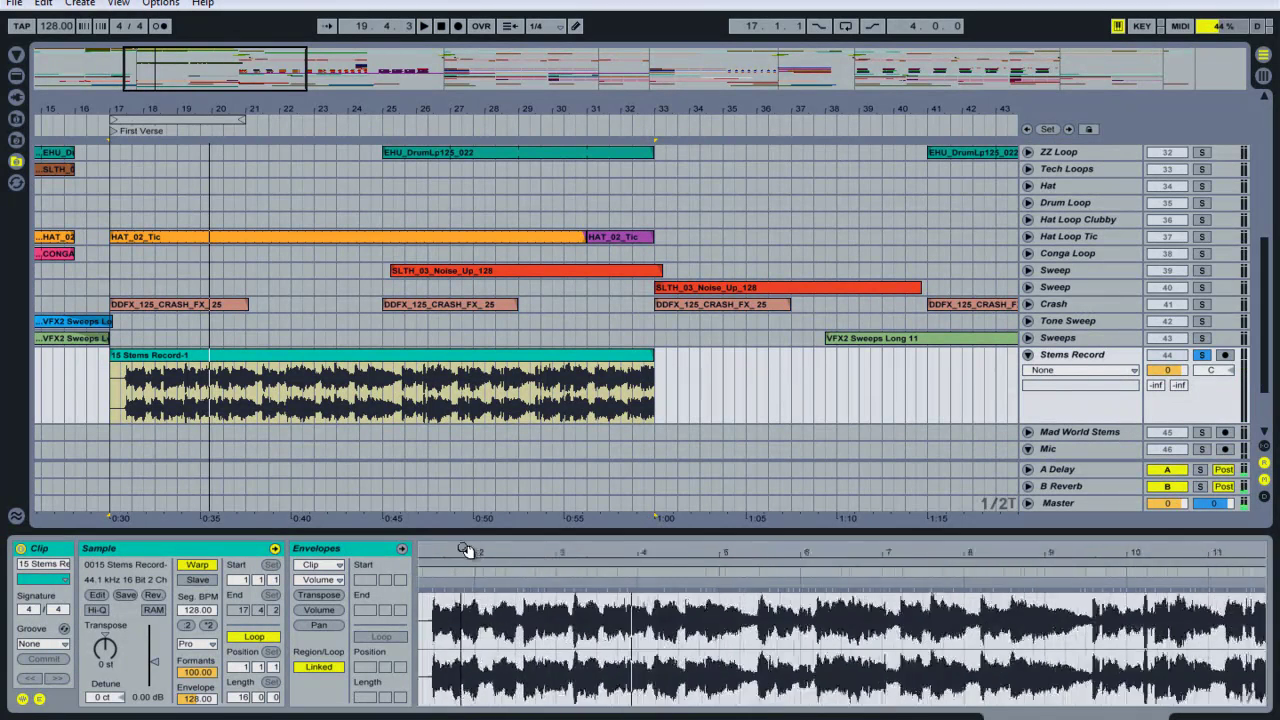
{"action": "key", "text": "plus"}
{"action": "key", "text": "plus"}
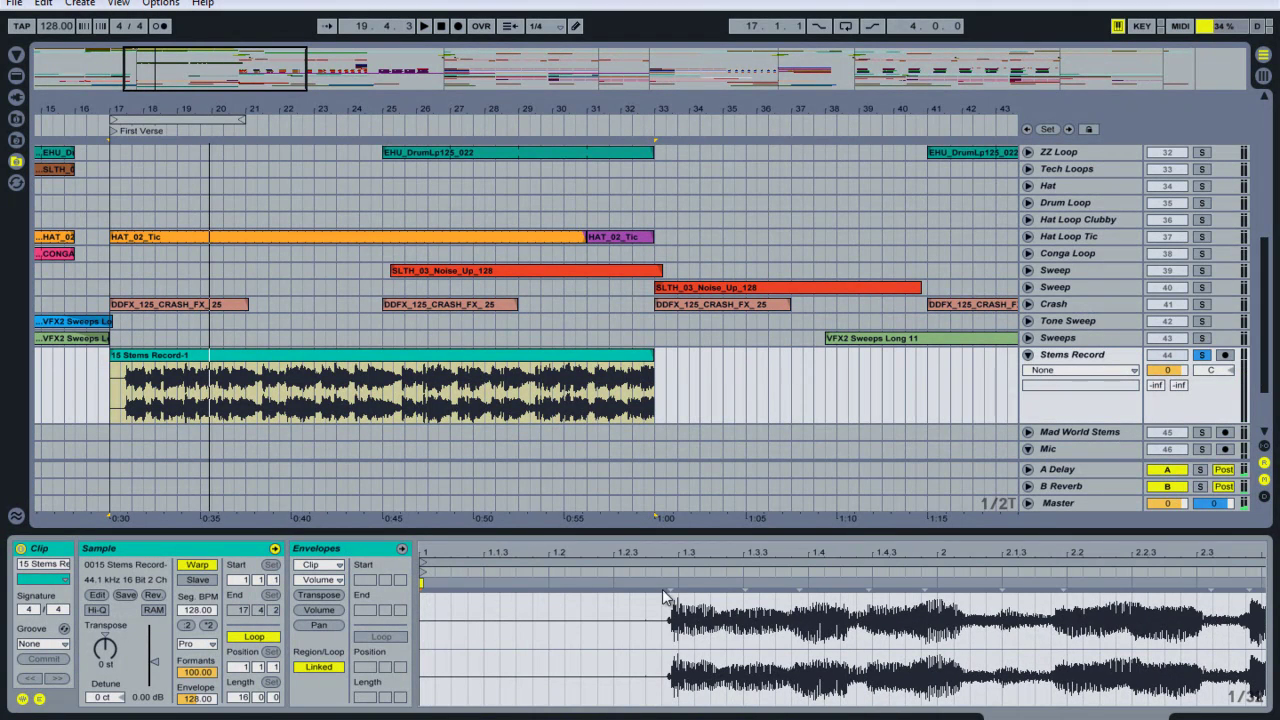
{"action": "left_click", "coordinate": [671, 586]}
{"action": "left_click_drag", "start_coordinate": [671, 588], "coordinate": [549, 588]}
{"action": "key", "text": "alt+space"}
{"action": "key", "text": "Escape"}
{"action": "key", "text": "space"}
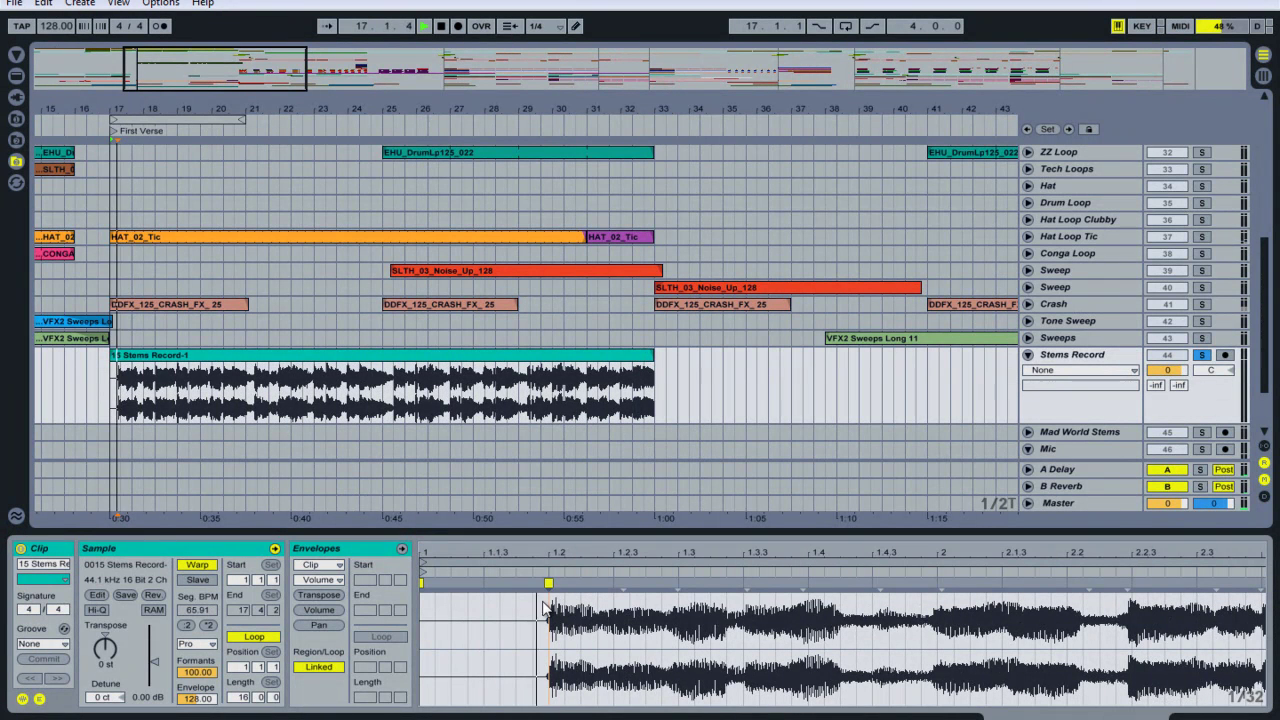
{"action": "left_click_drag", "start_coordinate": [563, 551], "coordinate": [398, 572]}
{"action": "key", "text": "ctrl+z"}
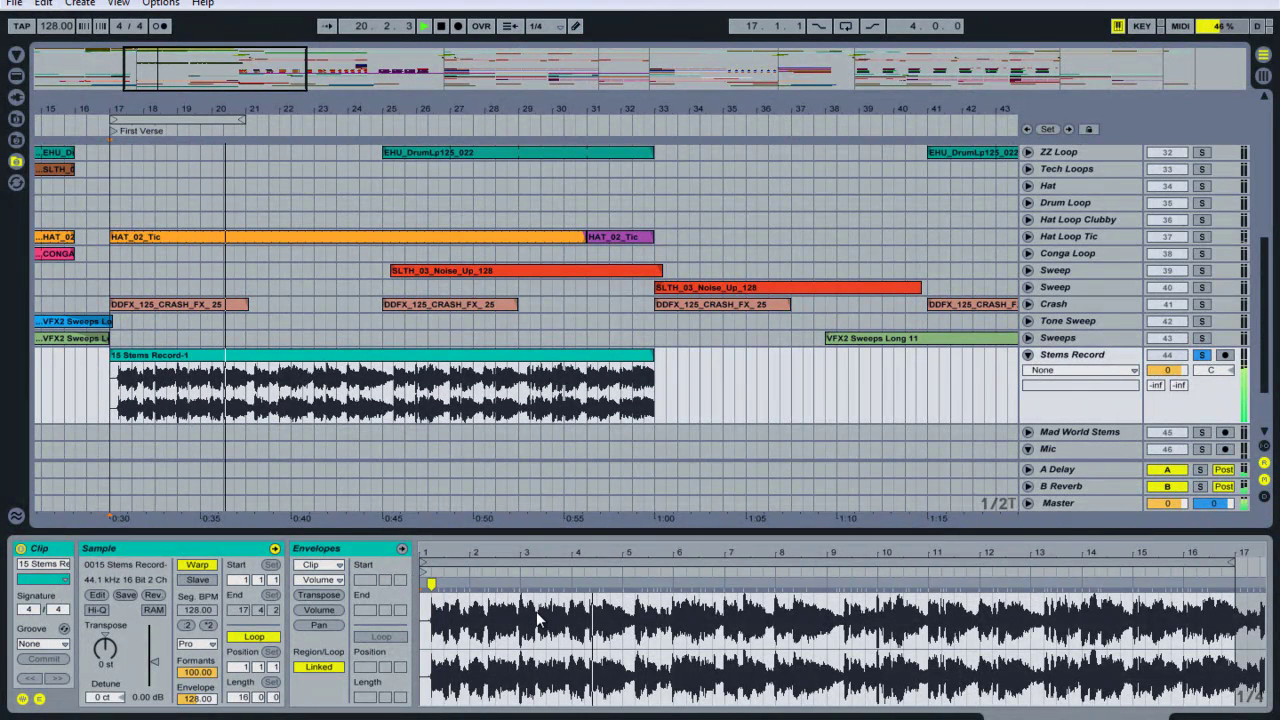
{"action": "key", "text": "space"}
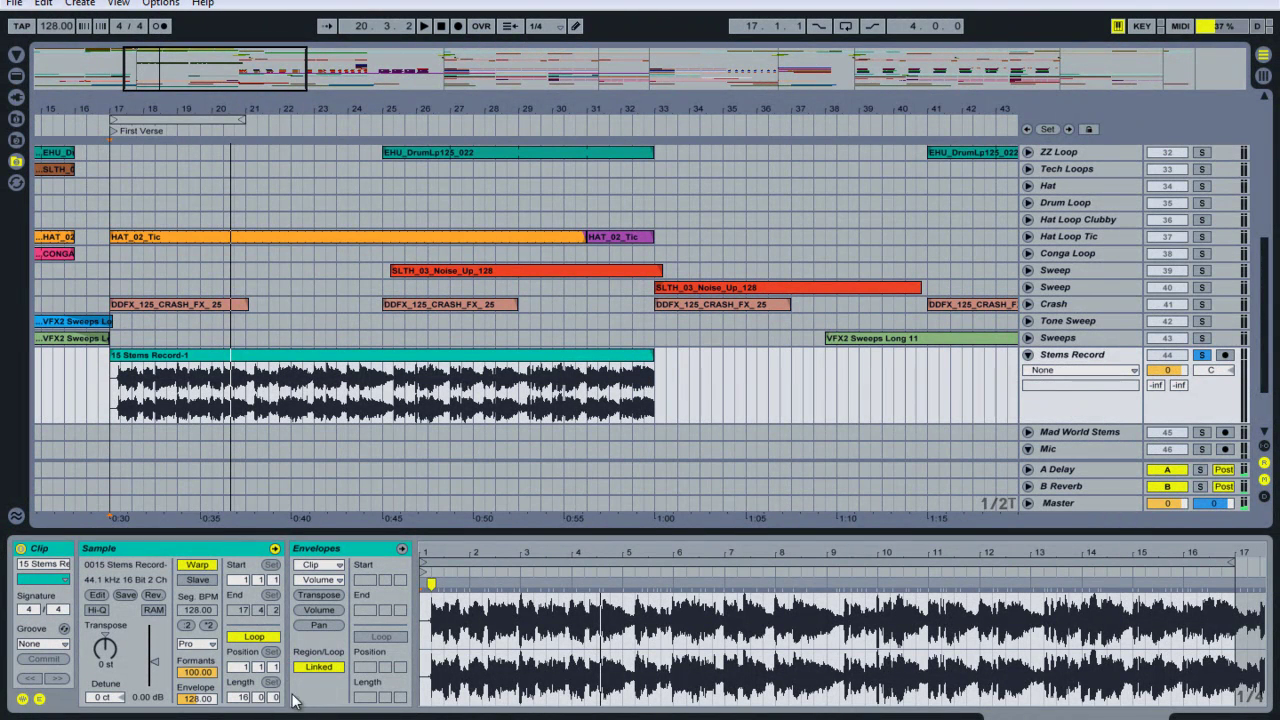
Step: Rename the recorded vocal clip on the Stems Record track to First Verse
{"action": "left_click", "coordinate": [143, 355]}
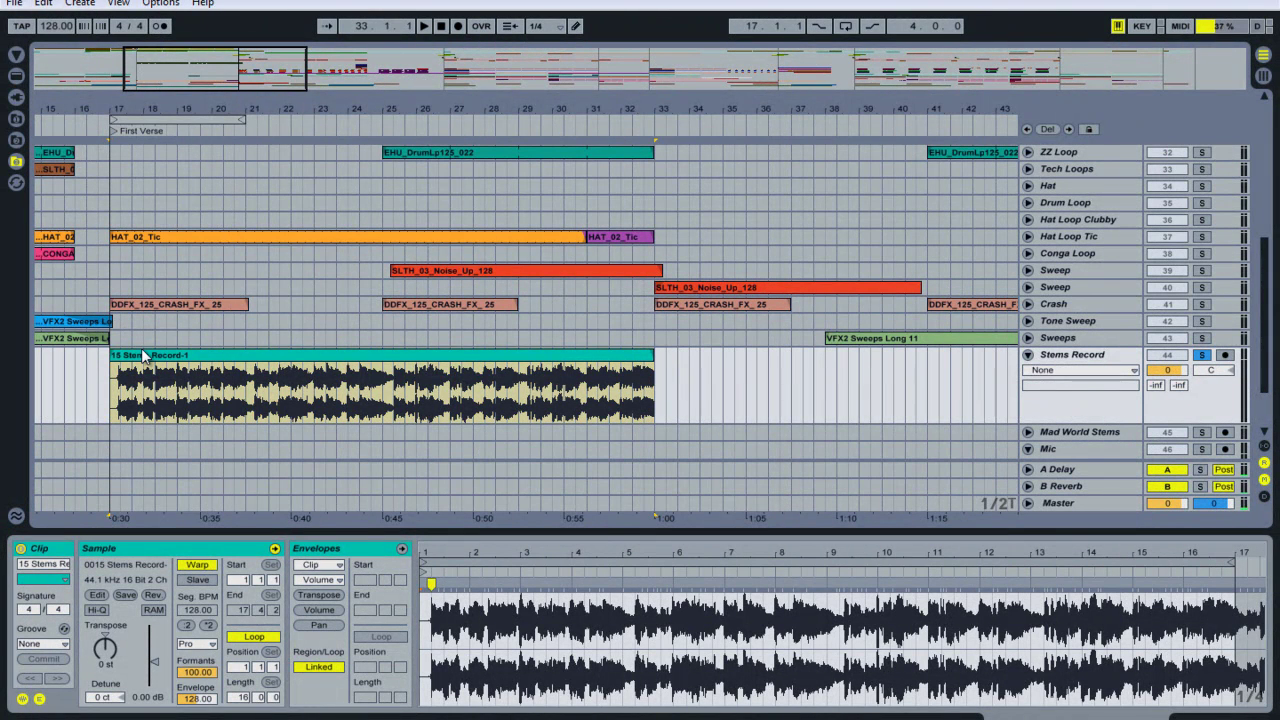
{"action": "key", "text": "ctrl+r"}
{"action": "type", "text": "F"}
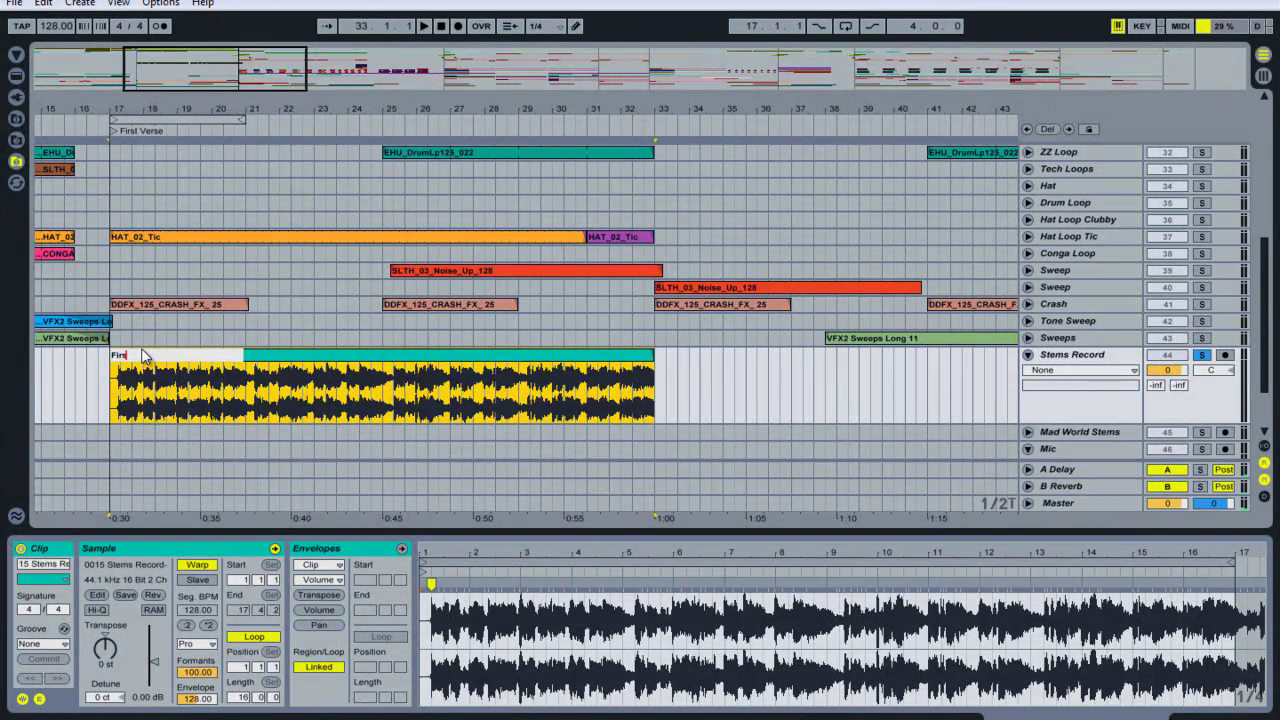
{"action": "type", "text": "irst Verse"}
{"action": "key", "text": "Return"}
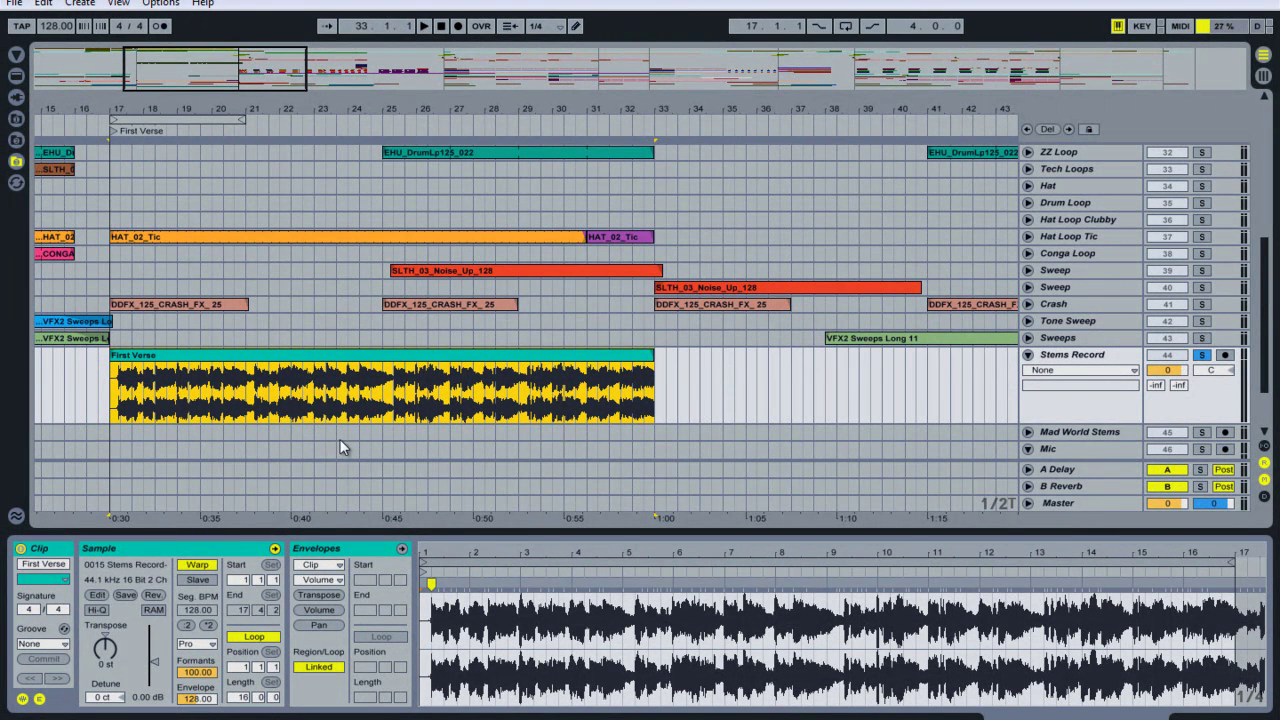
Step: Copy the First Verse clip into the first Session slot of the Stems Record track and open its clip properties
{"action": "left_click_drag", "start_coordinate": [285, 368], "coordinate": [317, 374]}
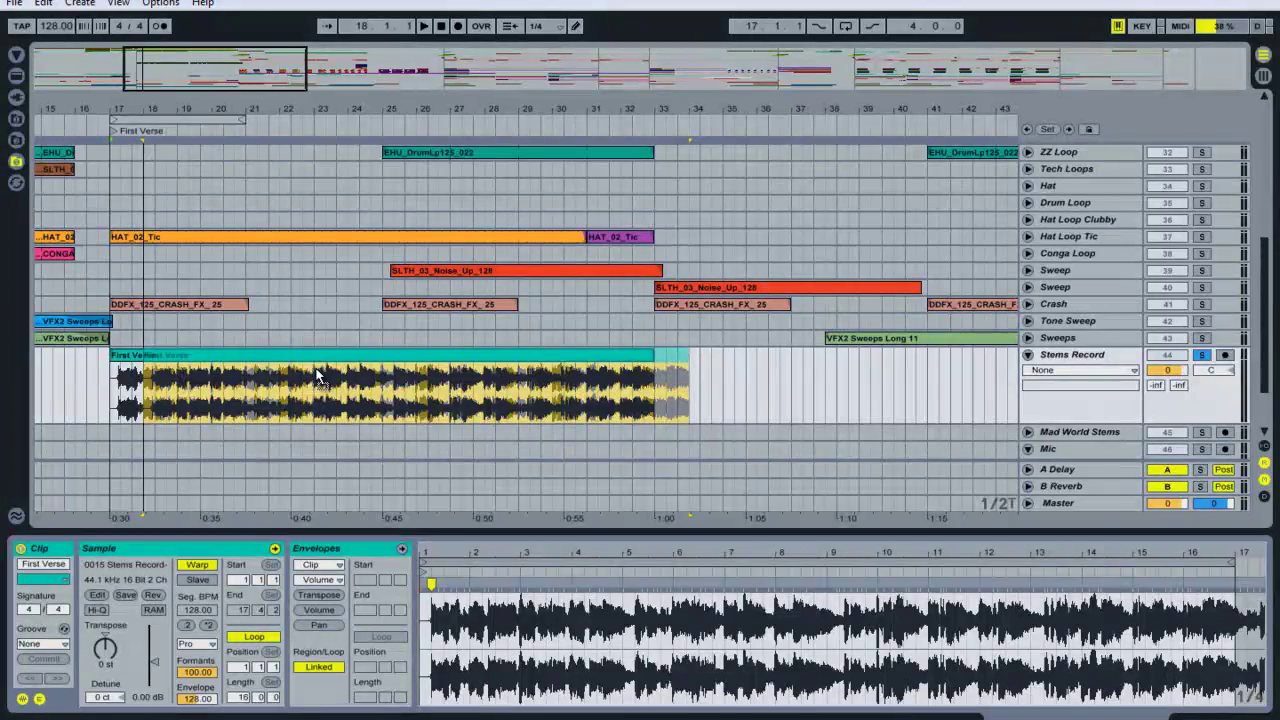
{"action": "left_click_drag", "start_coordinate": [316, 376], "coordinate": [885, 375]}
{"action": "key", "text": "Tab"}
{"action": "left_click_drag", "start_coordinate": [895, 322], "coordinate": [902, 143]}
{"action": "left_click_drag", "start_coordinate": [900, 143], "coordinate": [900, 141]}
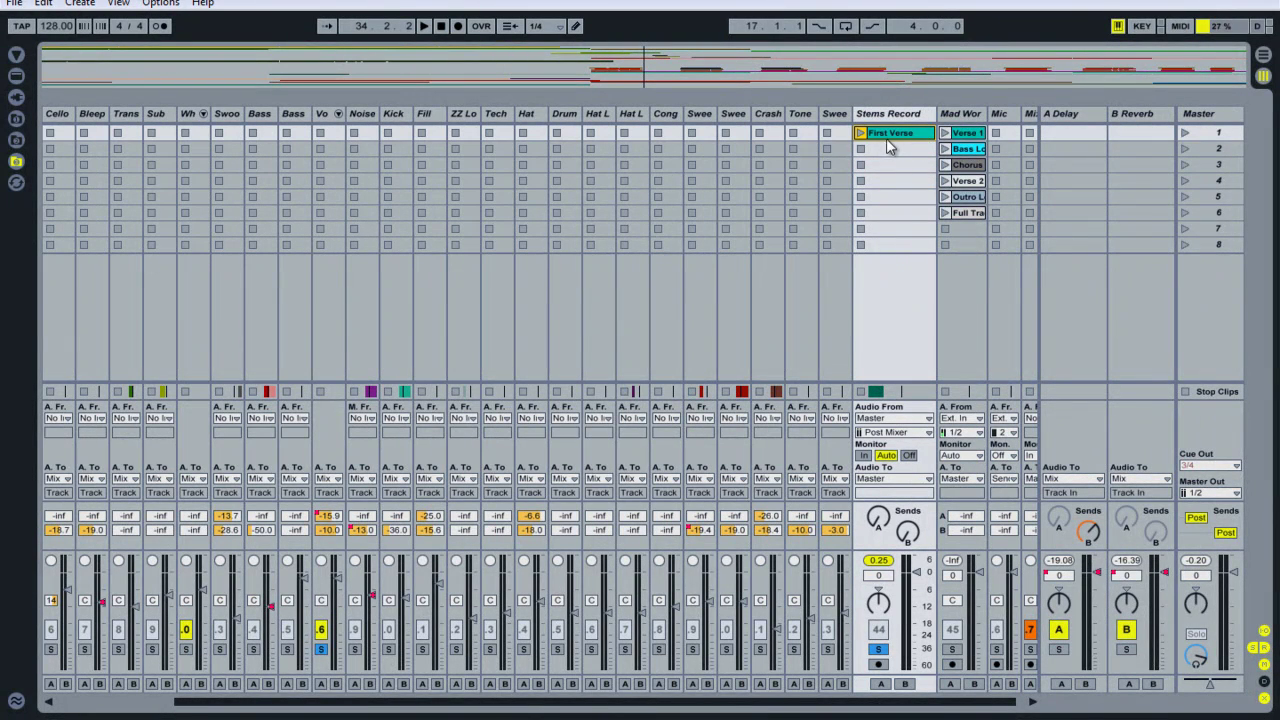
{"action": "double_click", "coordinate": [887, 137]}
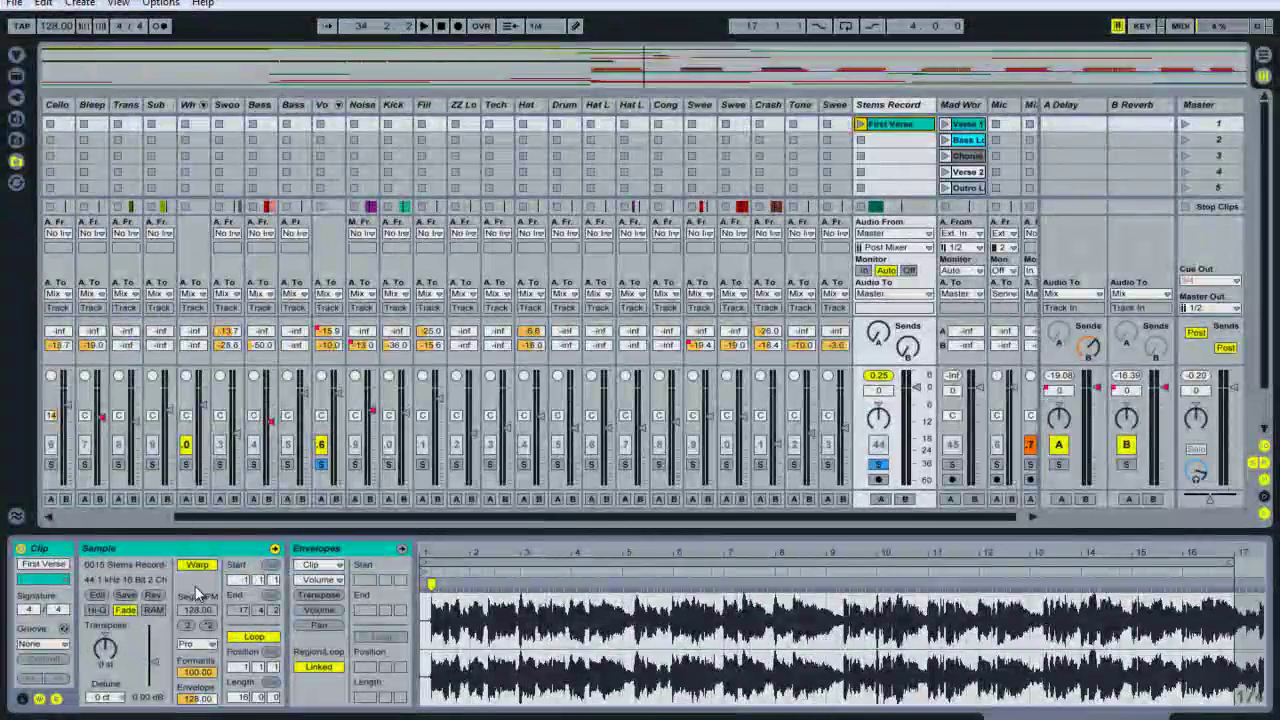
Step: Delete the First Verse clip from the Stems Record track in the arrangement
{"action": "key", "text": "Tab"}
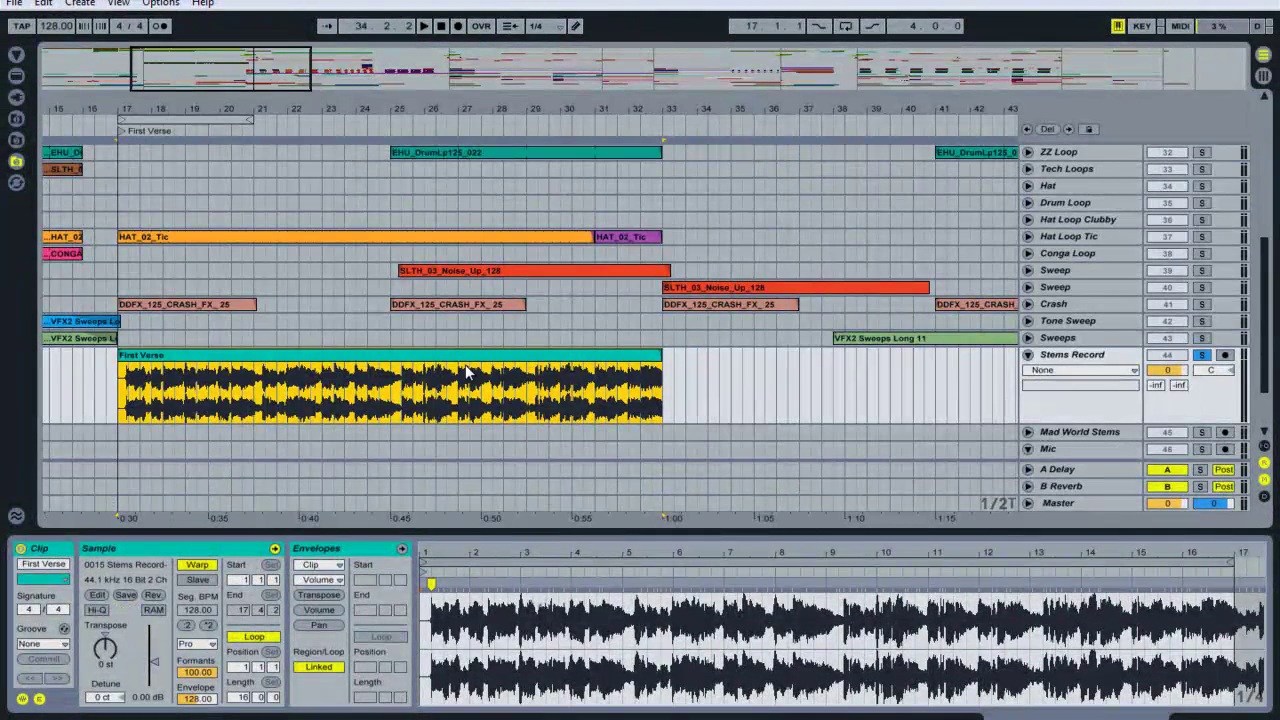
{"action": "left_click_drag", "start_coordinate": [271, 62], "coordinate": [991, 115]}
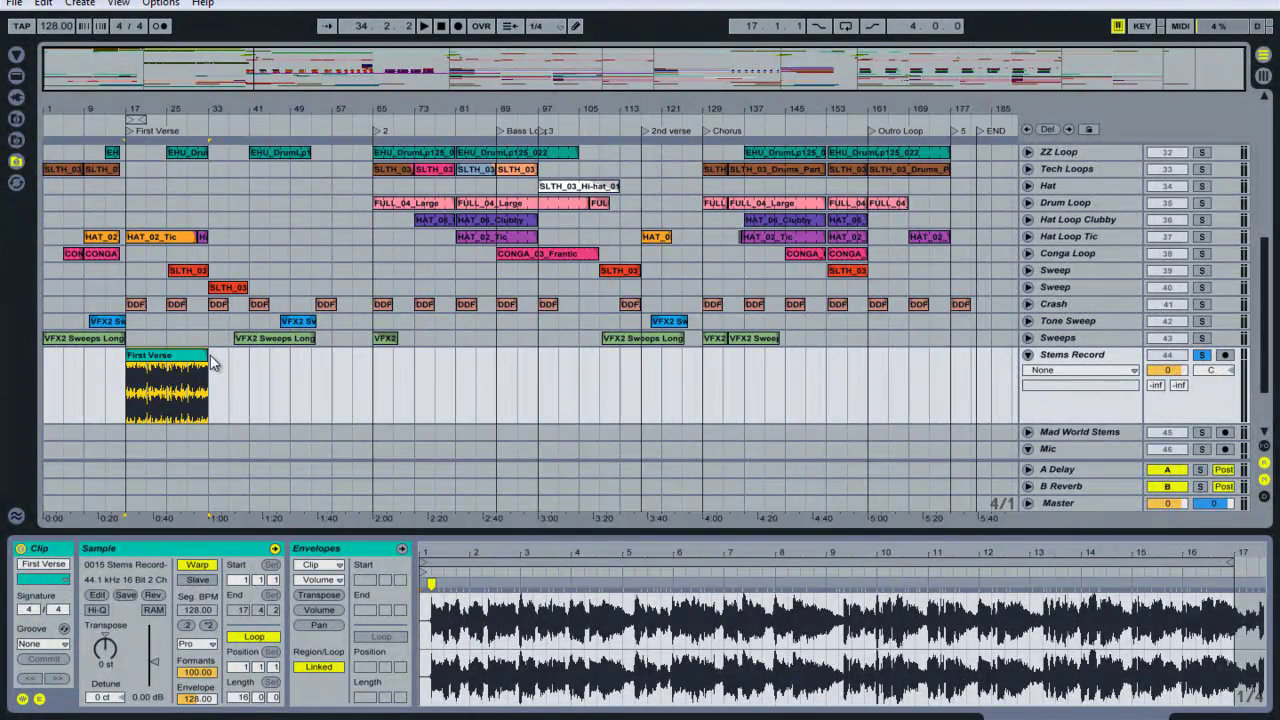
{"action": "key", "text": "Delete"}
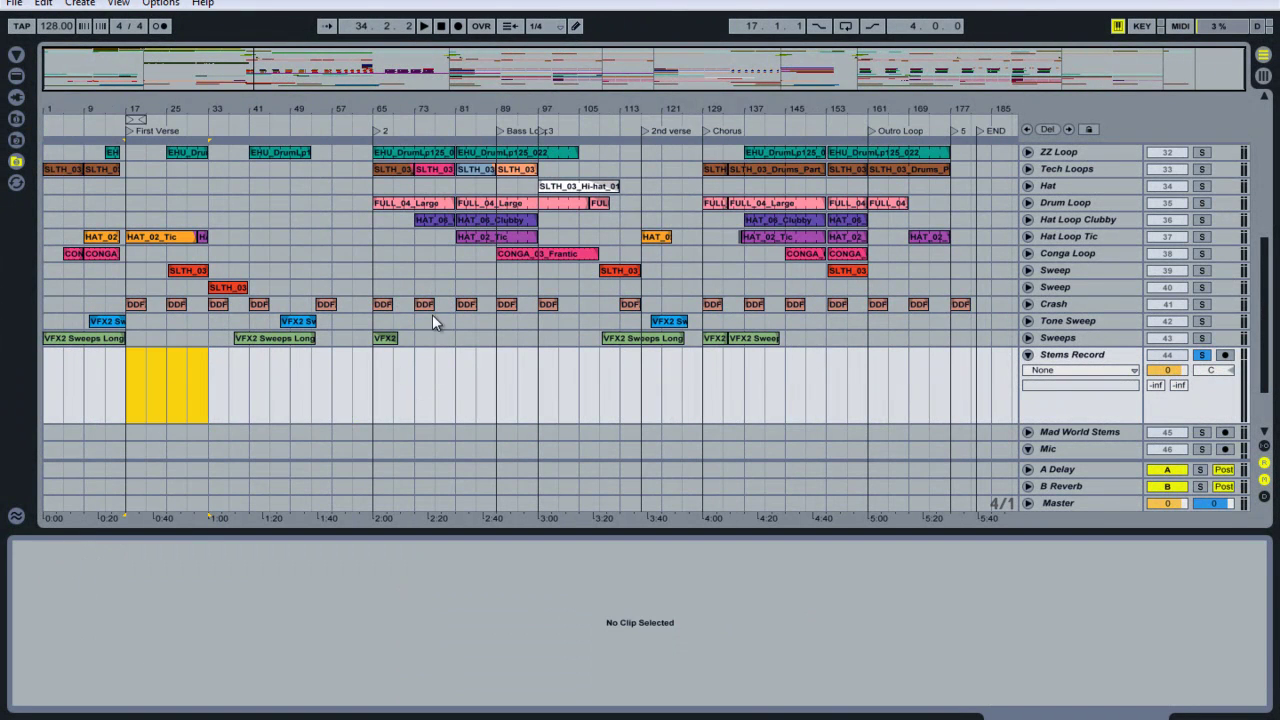
Step: Place the insertion point at bar 89 on the Stems Record track and turn off the track's solo
{"action": "left_click", "coordinate": [496, 357]}
{"action": "left_click", "coordinate": [1201, 355]}
{"action": "left_click", "coordinate": [1093, 364]}
Step: Set the Stems Record track's output to Sends Only and arm the track for recording
{"action": "key", "text": "Tab"}
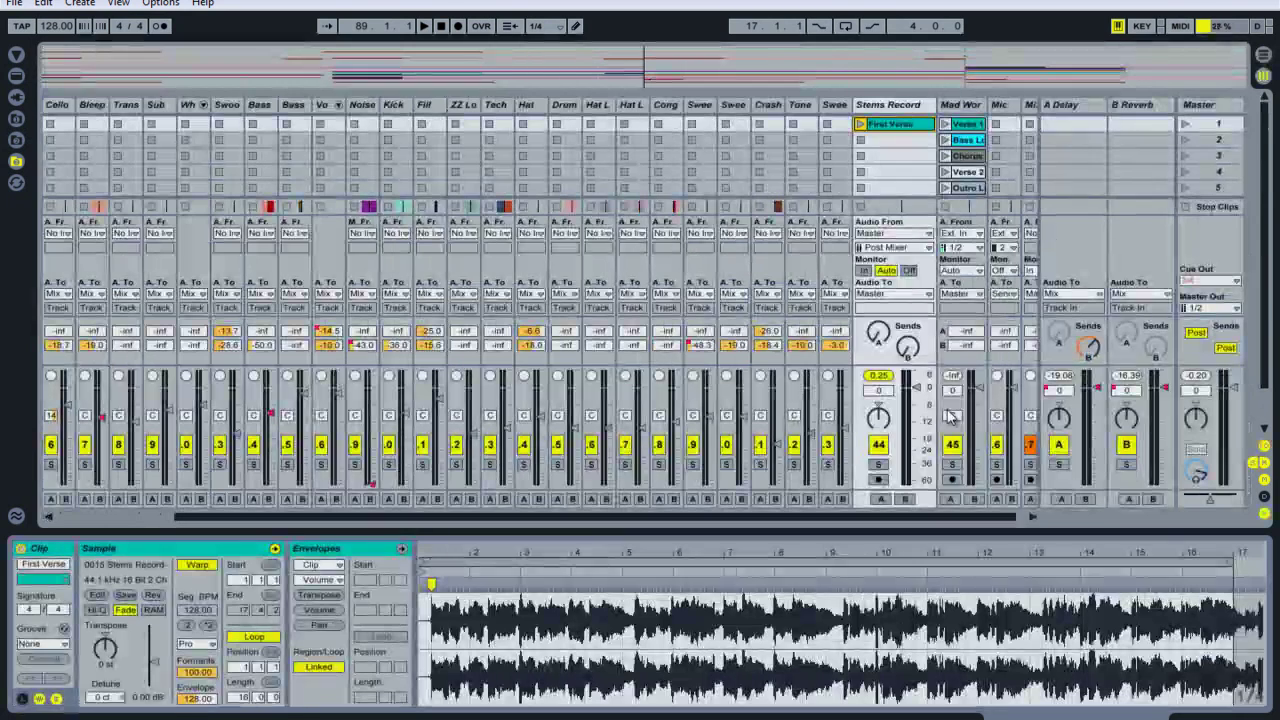
{"action": "left_click", "coordinate": [896, 291]}
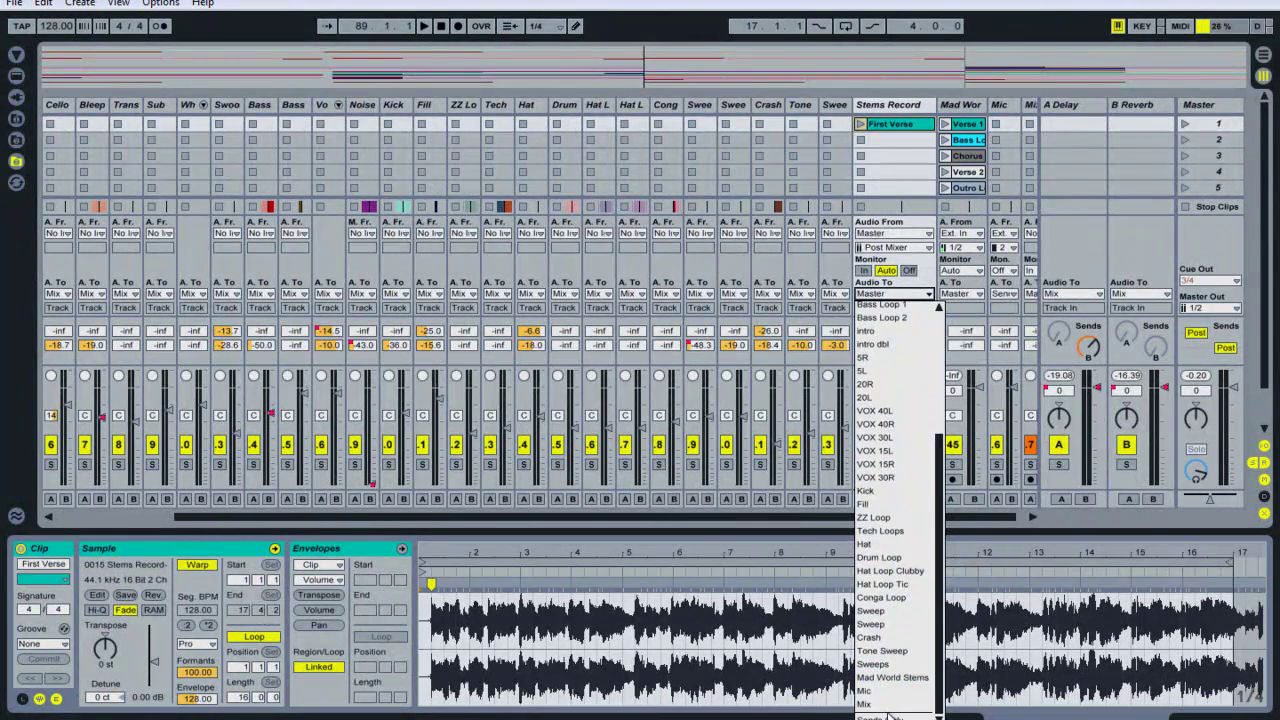
{"action": "left_click", "coordinate": [890, 712]}
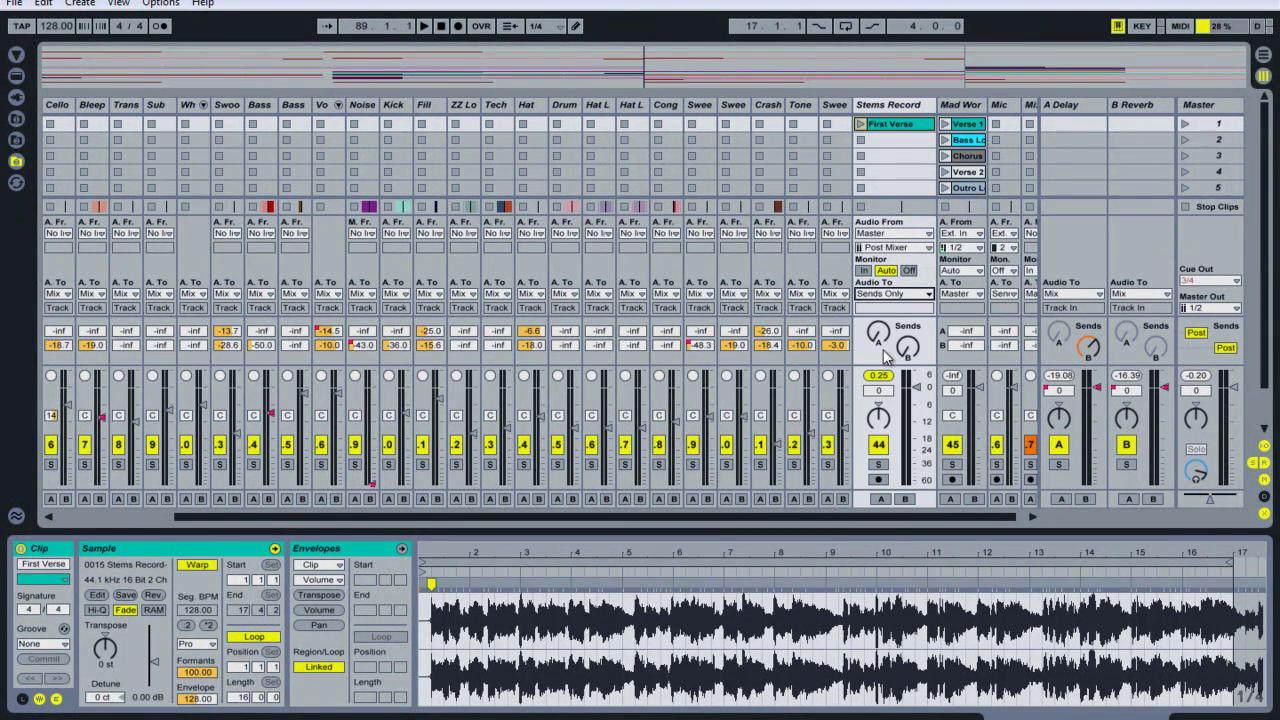
{"action": "left_click", "coordinate": [878, 479]}
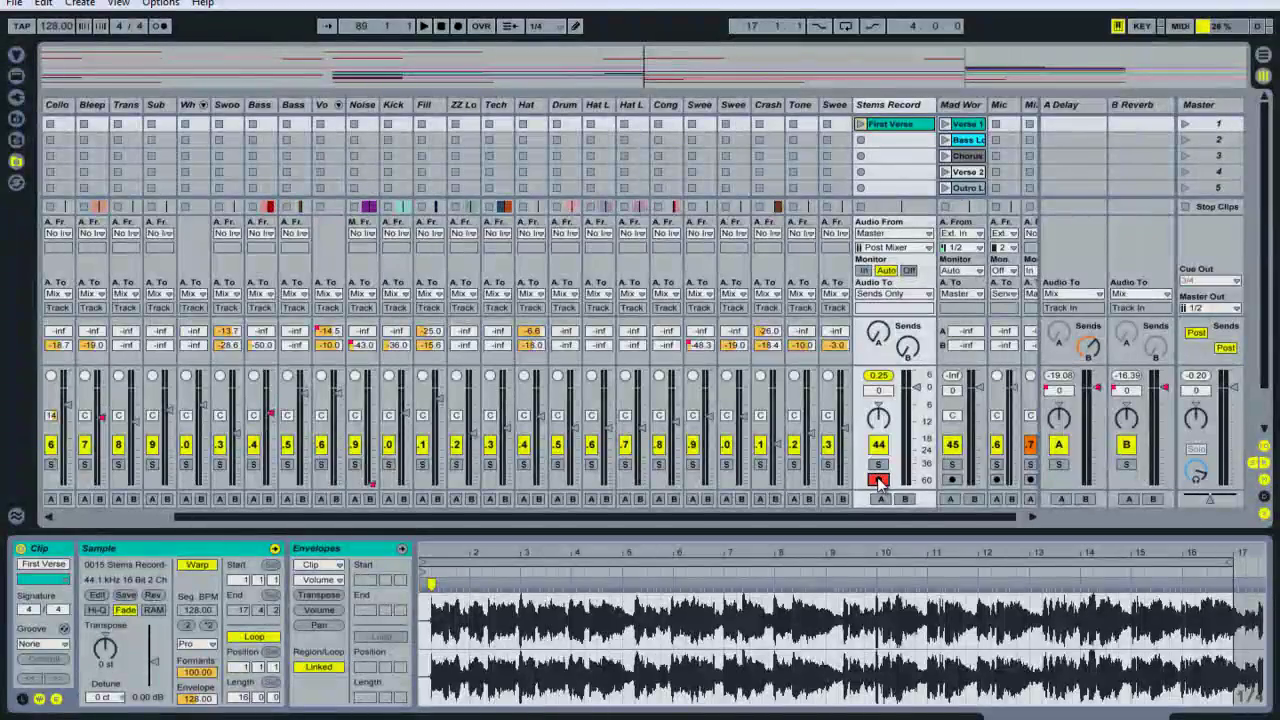
Step: Look through the arrangement's tracks and play the Bass Loop section from bar 89
{"action": "key", "text": "Tab"}
{"action": "scroll", "coordinate": [1006, 385], "scroll_direction": "up", "scroll_amount": 5}
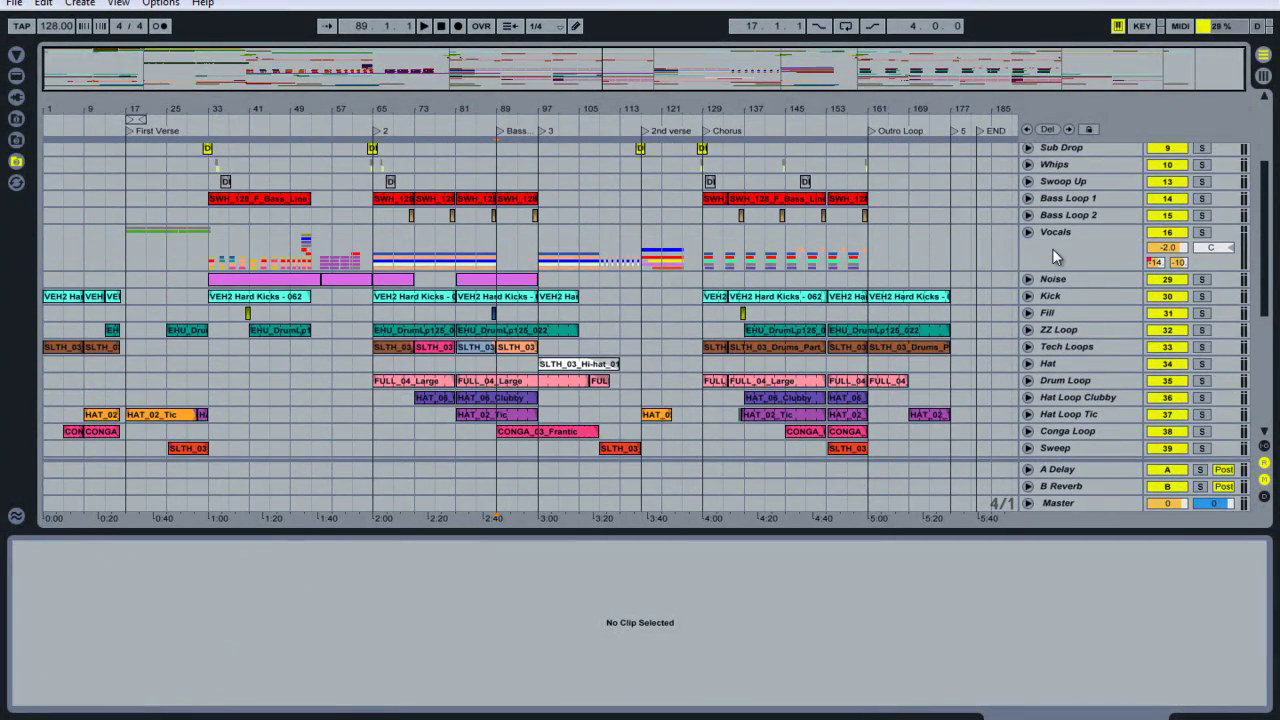
{"action": "scroll", "coordinate": [1052, 250], "scroll_direction": "down", "scroll_amount": 5}
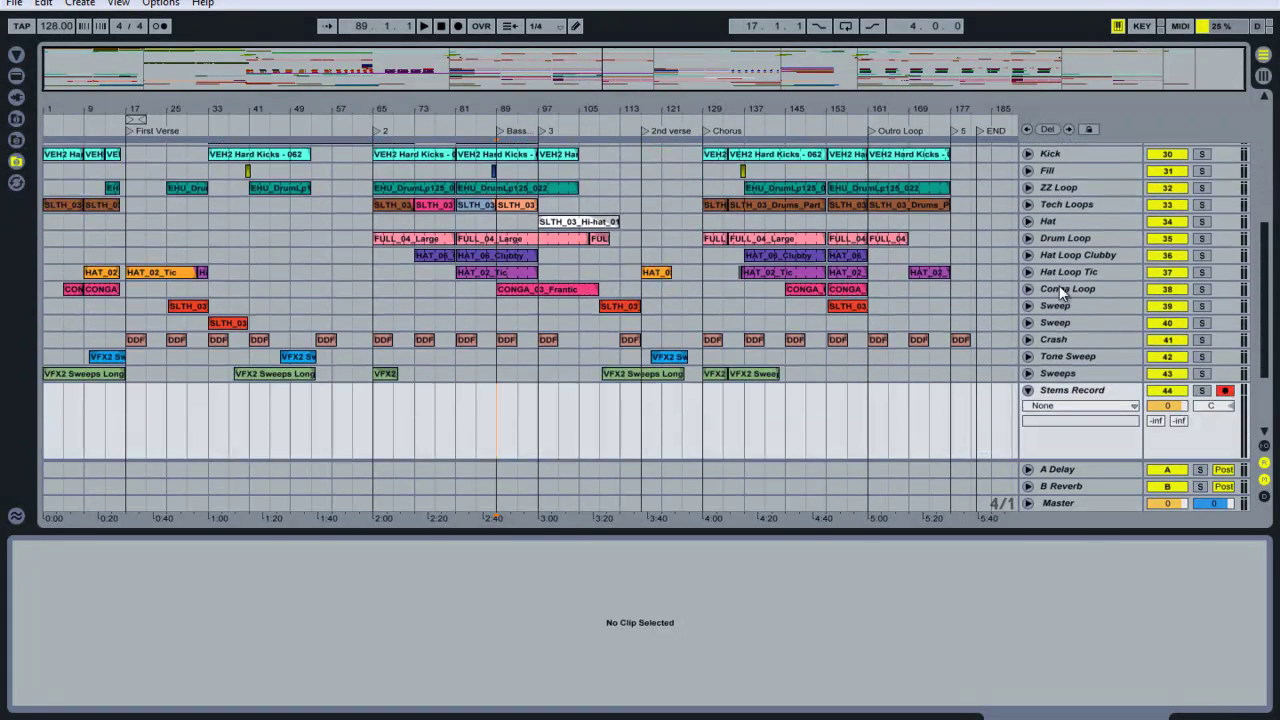
{"action": "scroll", "coordinate": [1059, 288], "scroll_direction": "down", "scroll_amount": 3}
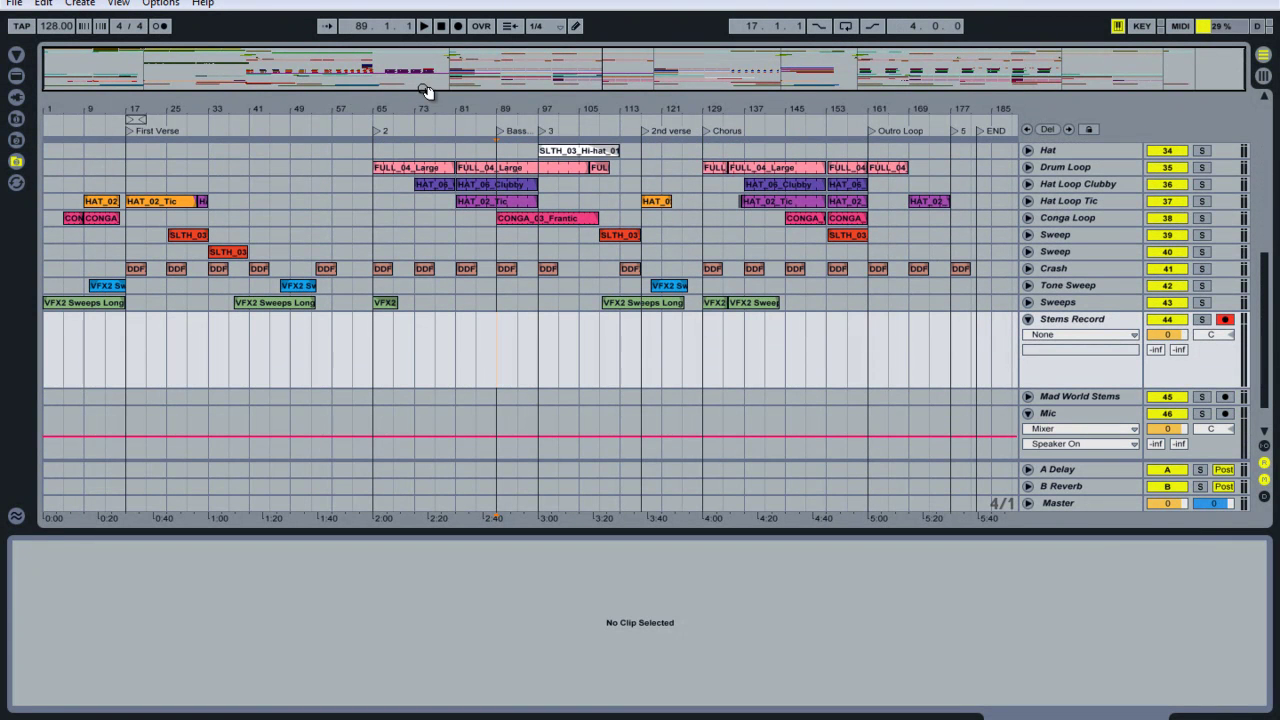
{"action": "key", "text": "space"}
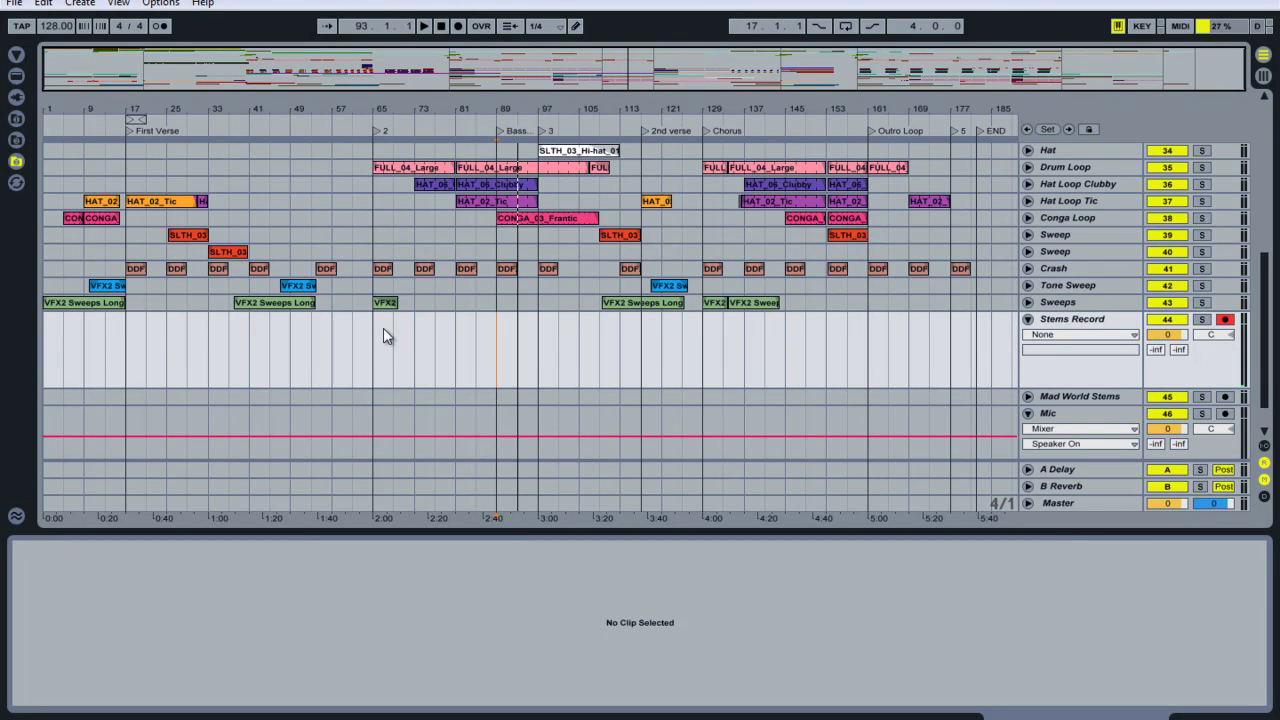
Step: Record the Bass Loop section from bar 89 onto Stems Record and loop the new clip with a length of 8 bars
{"action": "left_click", "coordinate": [494, 345]}
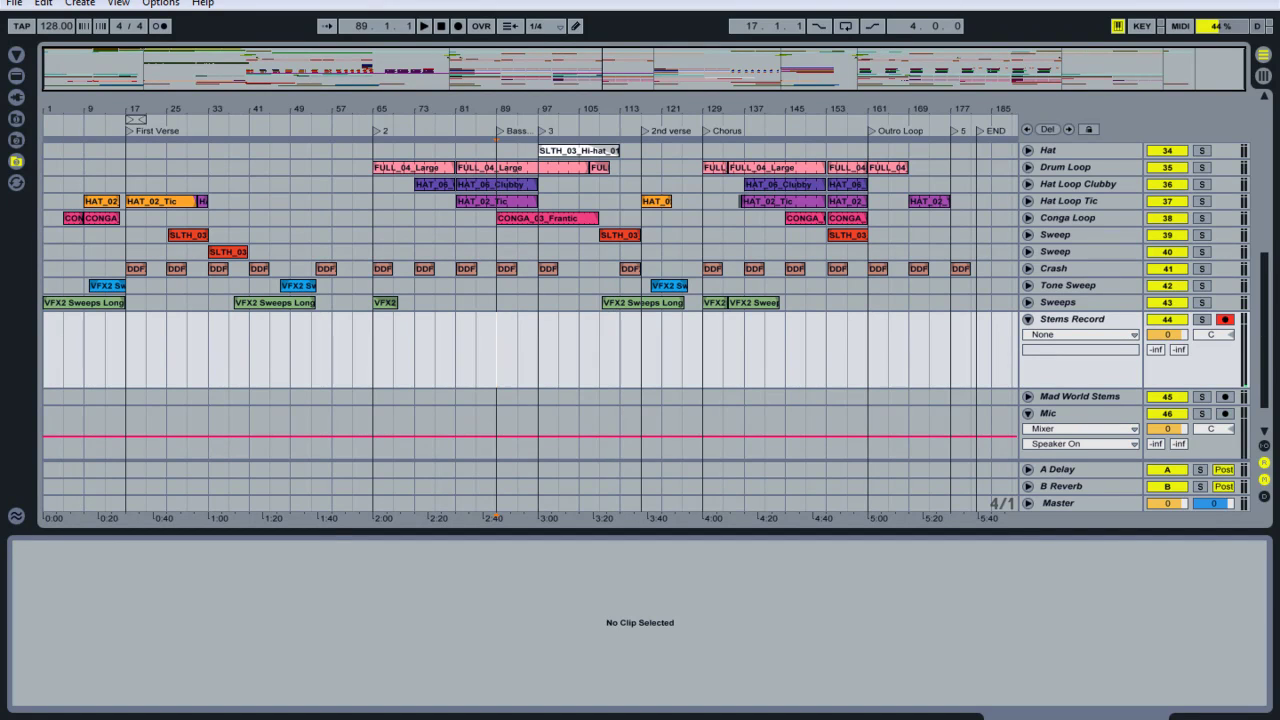
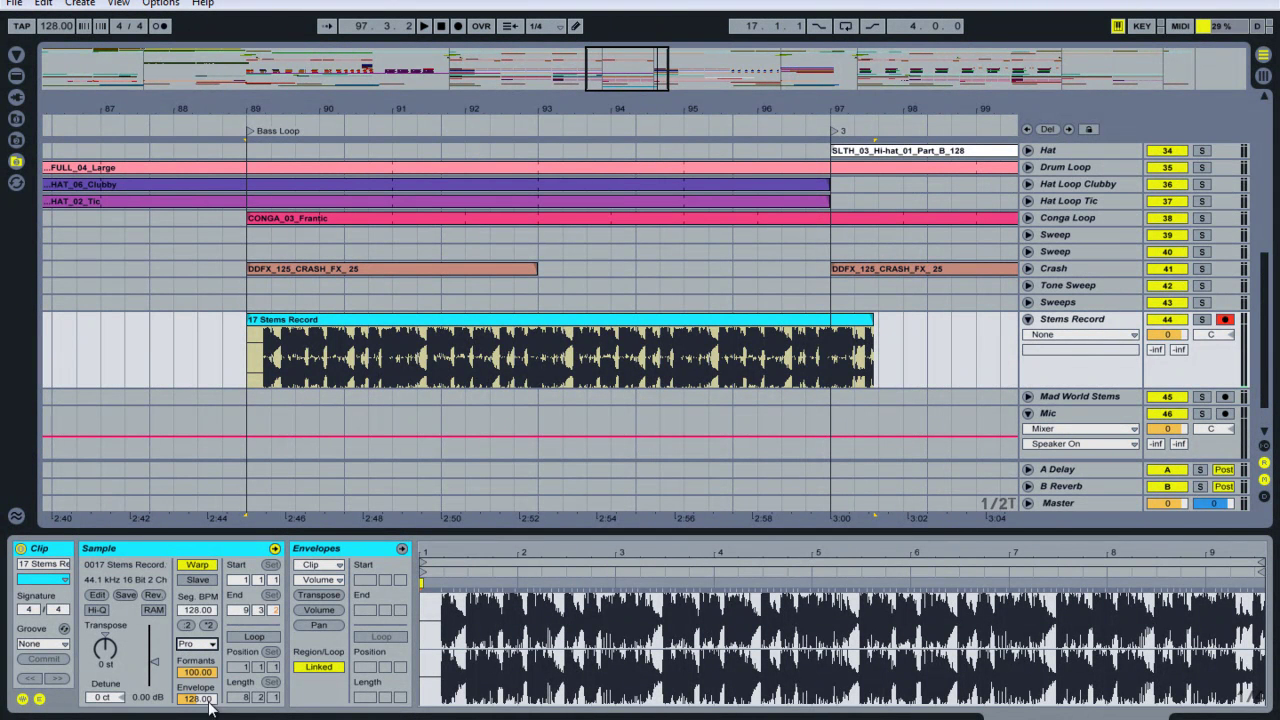
{"action": "left_click", "coordinate": [252, 637]}
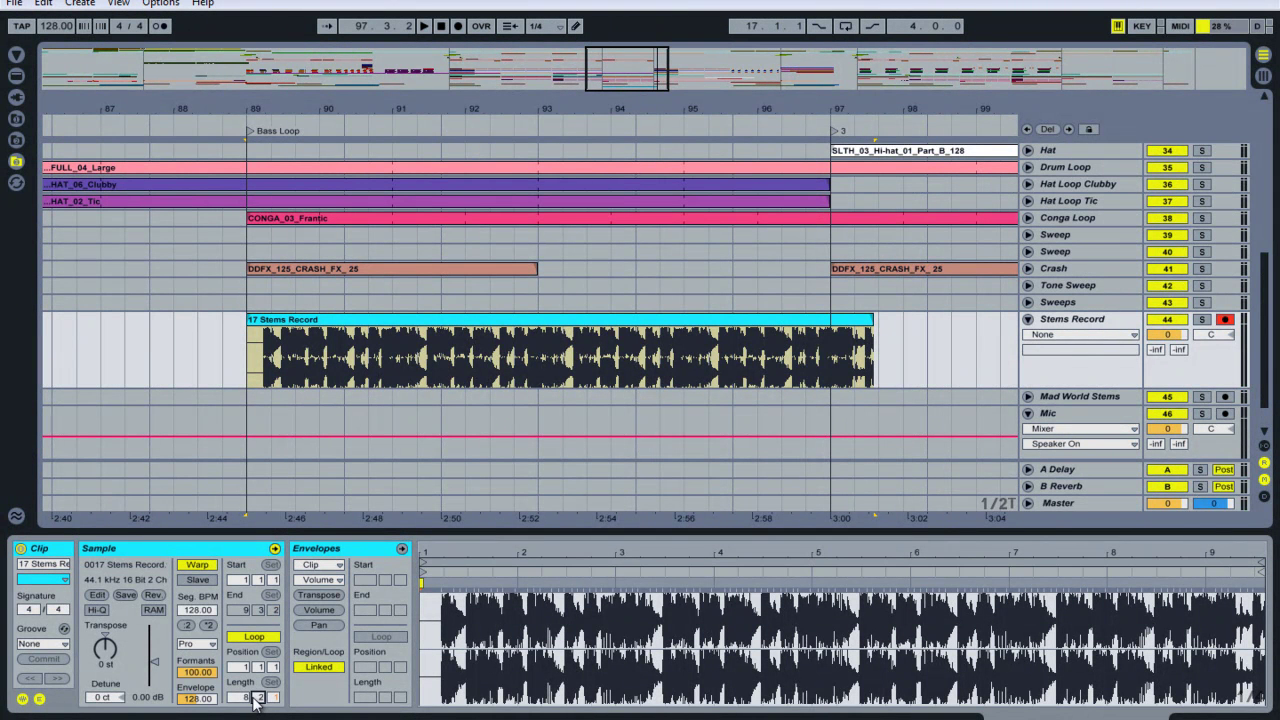
{"action": "left_click", "coordinate": [257, 697]}
{"action": "type", "text": "0"}
{"action": "key", "text": "Return"}
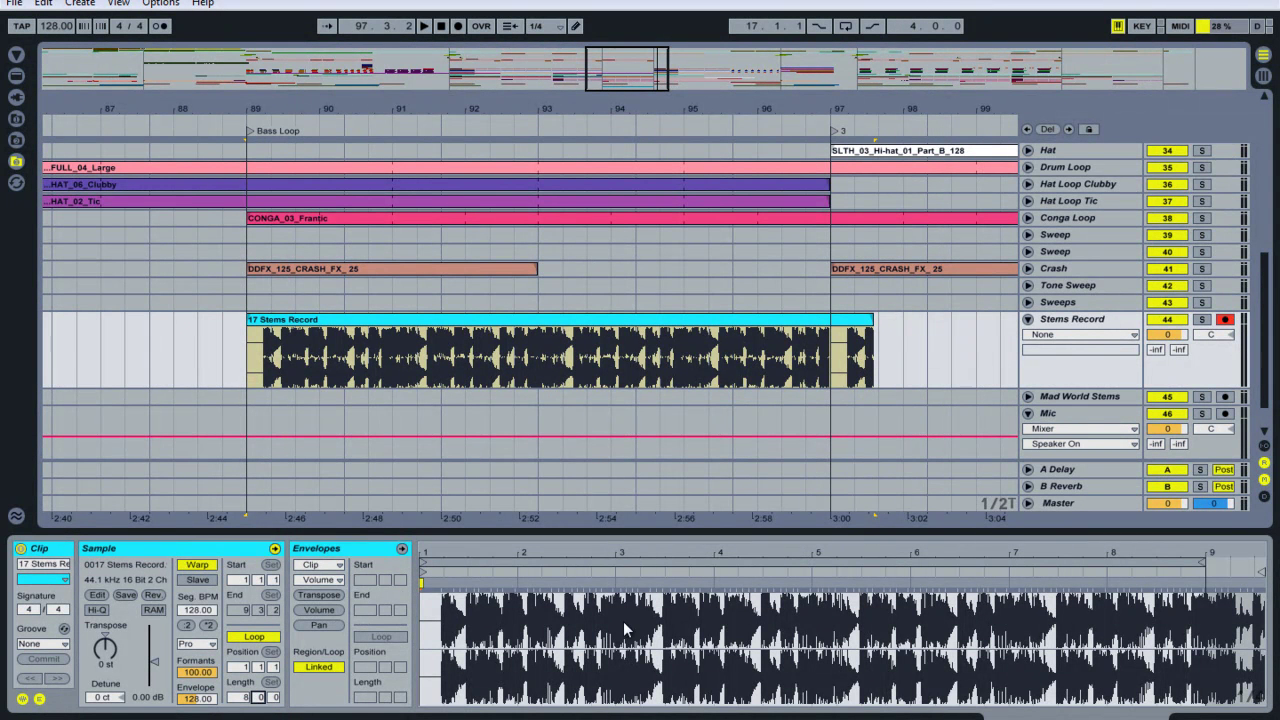
Step: Warp the clip's first transient back to the clip start and trim the clip's end to bar 97
{"action": "left_click", "coordinate": [445, 597]}
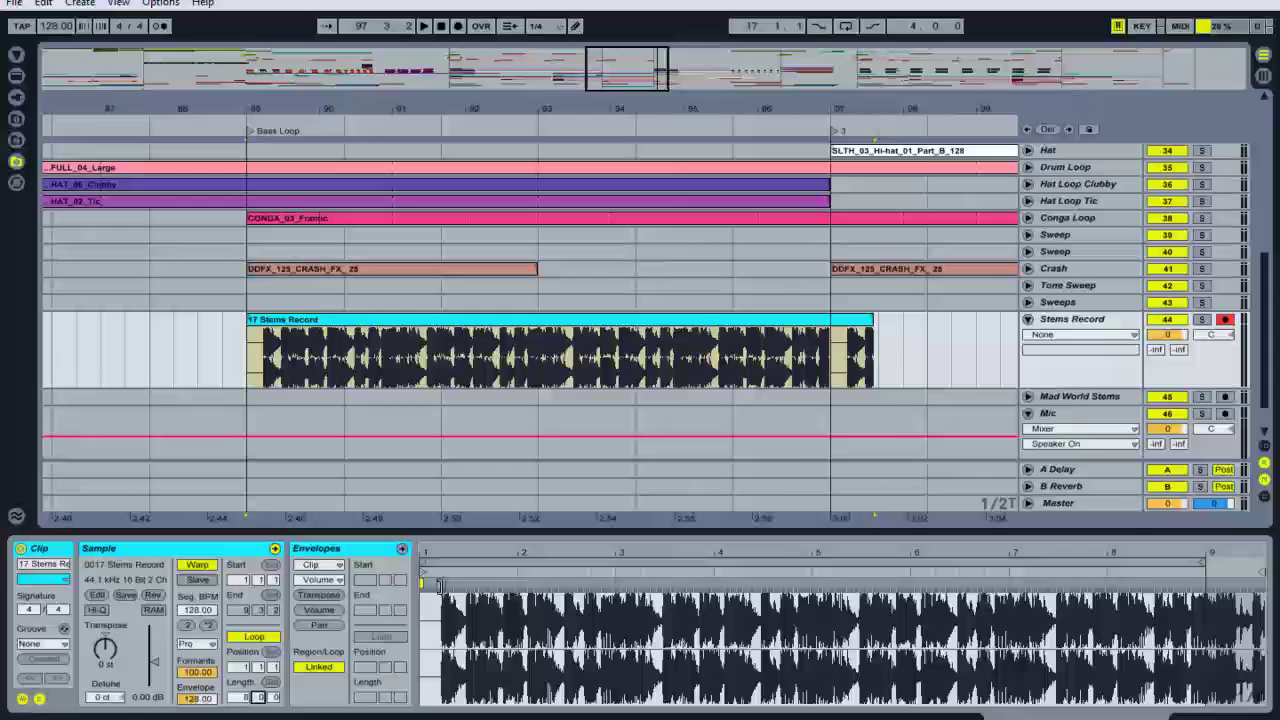
{"action": "left_click", "coordinate": [420, 604]}
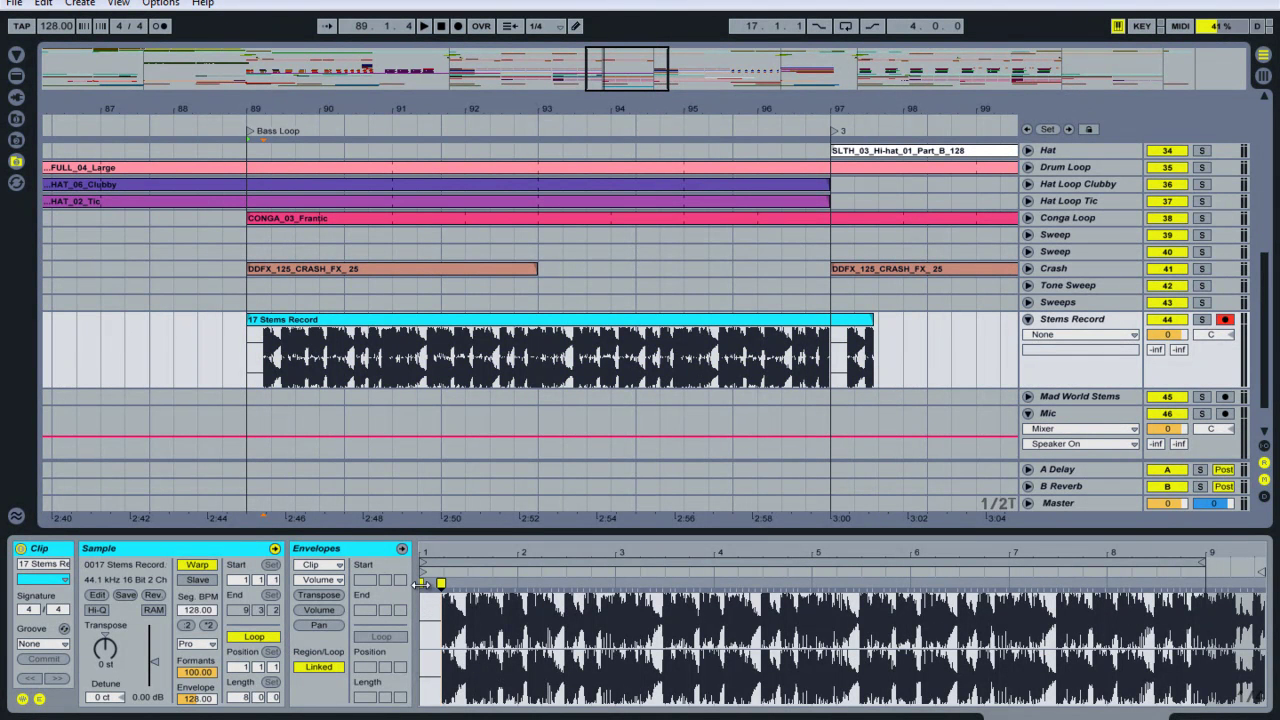
{"action": "left_click_drag", "start_coordinate": [442, 584], "coordinate": [427, 584]}
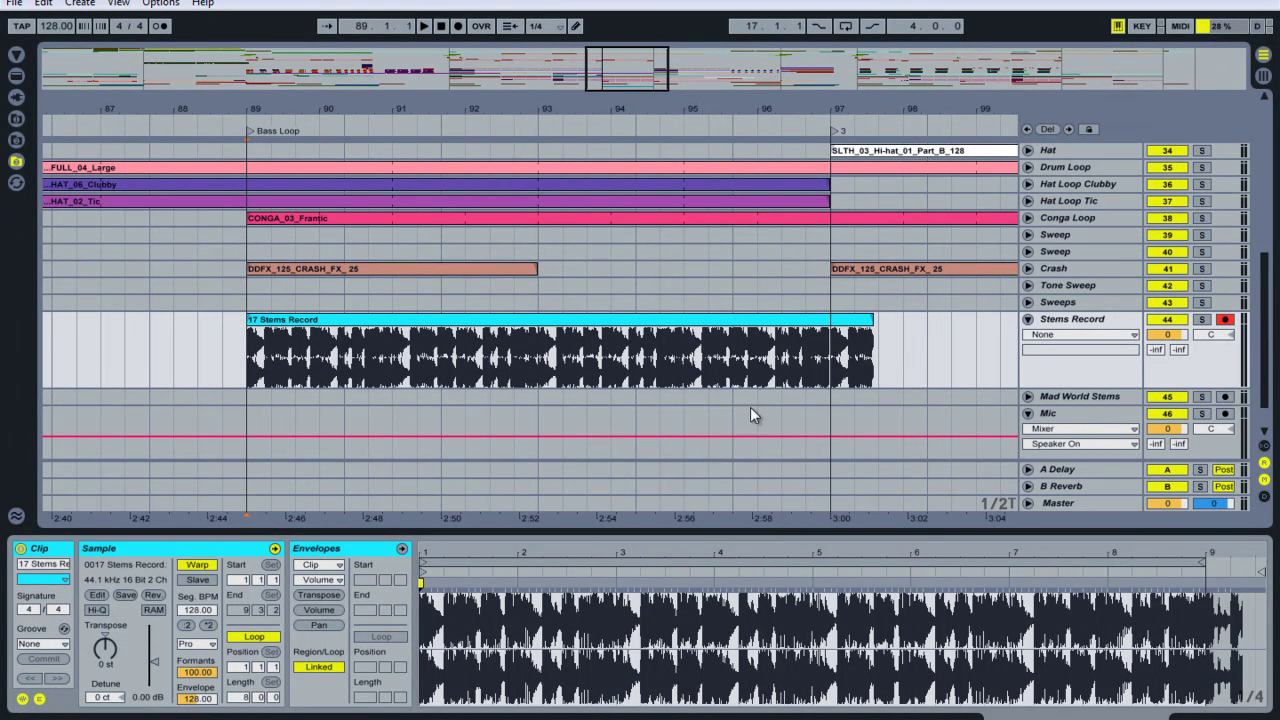
{"action": "left_click_drag", "start_coordinate": [868, 319], "coordinate": [831, 320]}
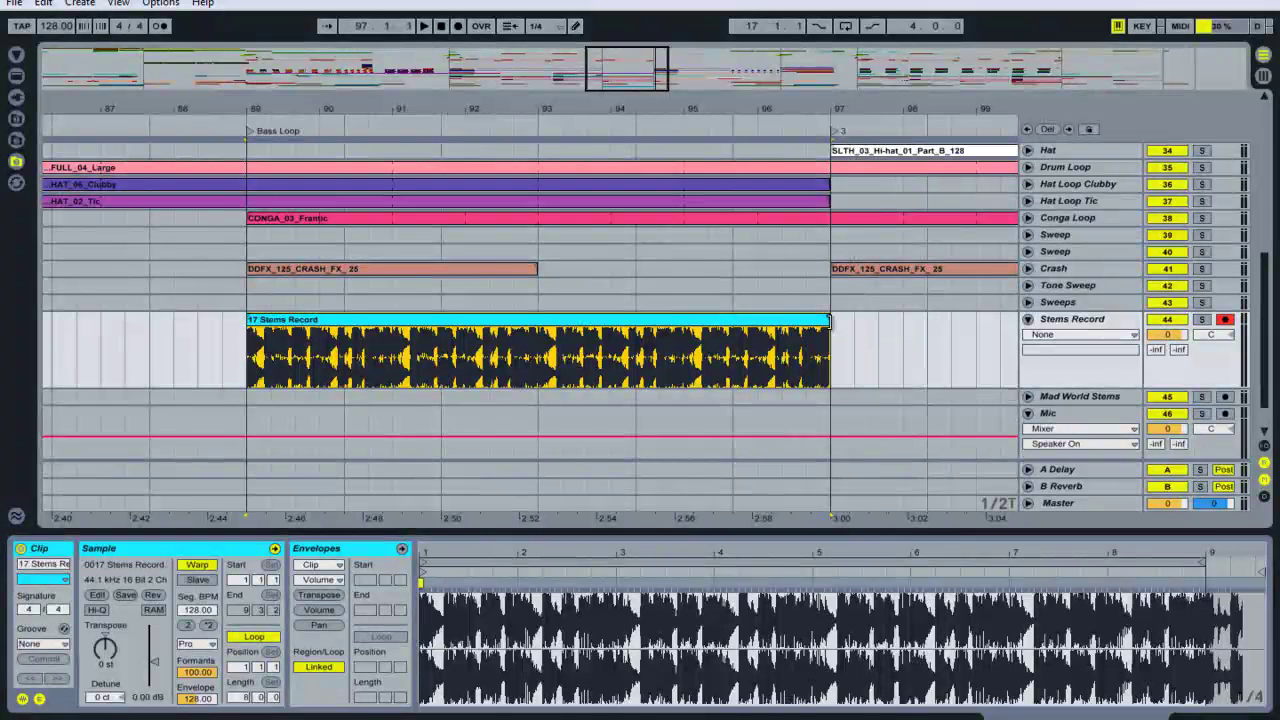
Step: Rename the clip as Bass Loop and move it into the second Session View slot of the Stems Record track
{"action": "key", "text": "ctrl+r"}
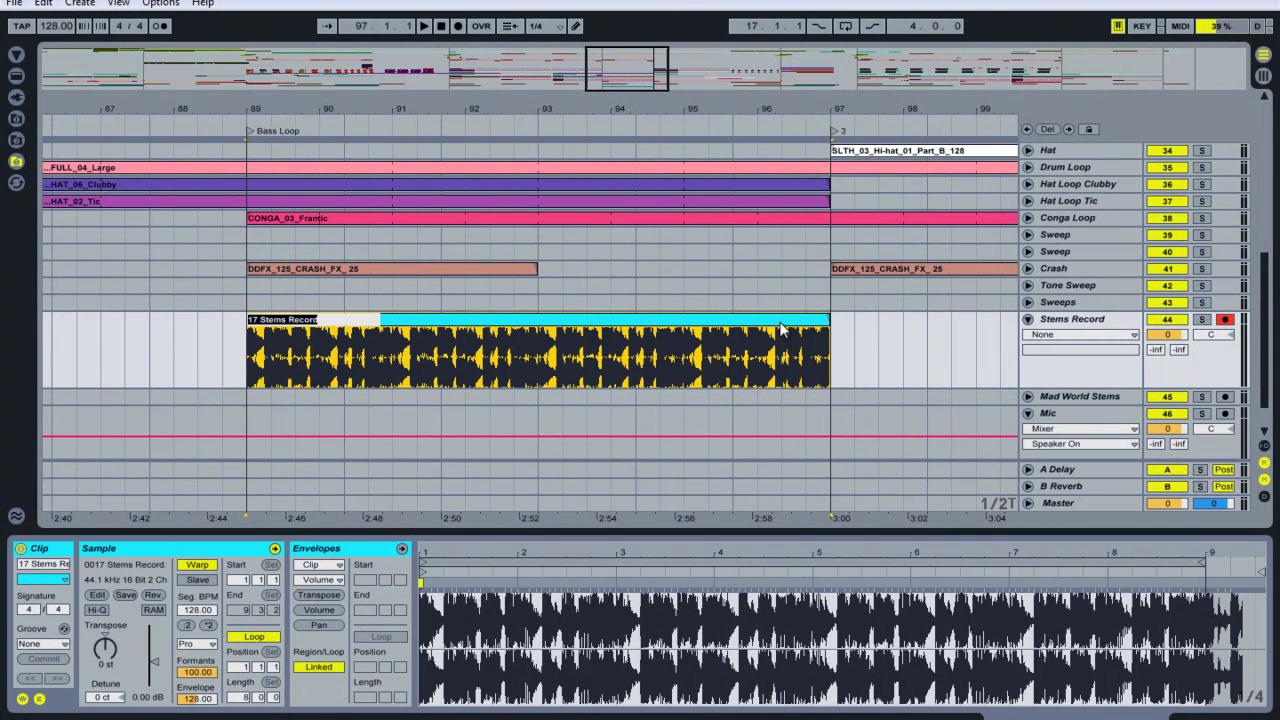
{"action": "type", "text": "Bass Loop"}
{"action": "key", "text": "Return"}
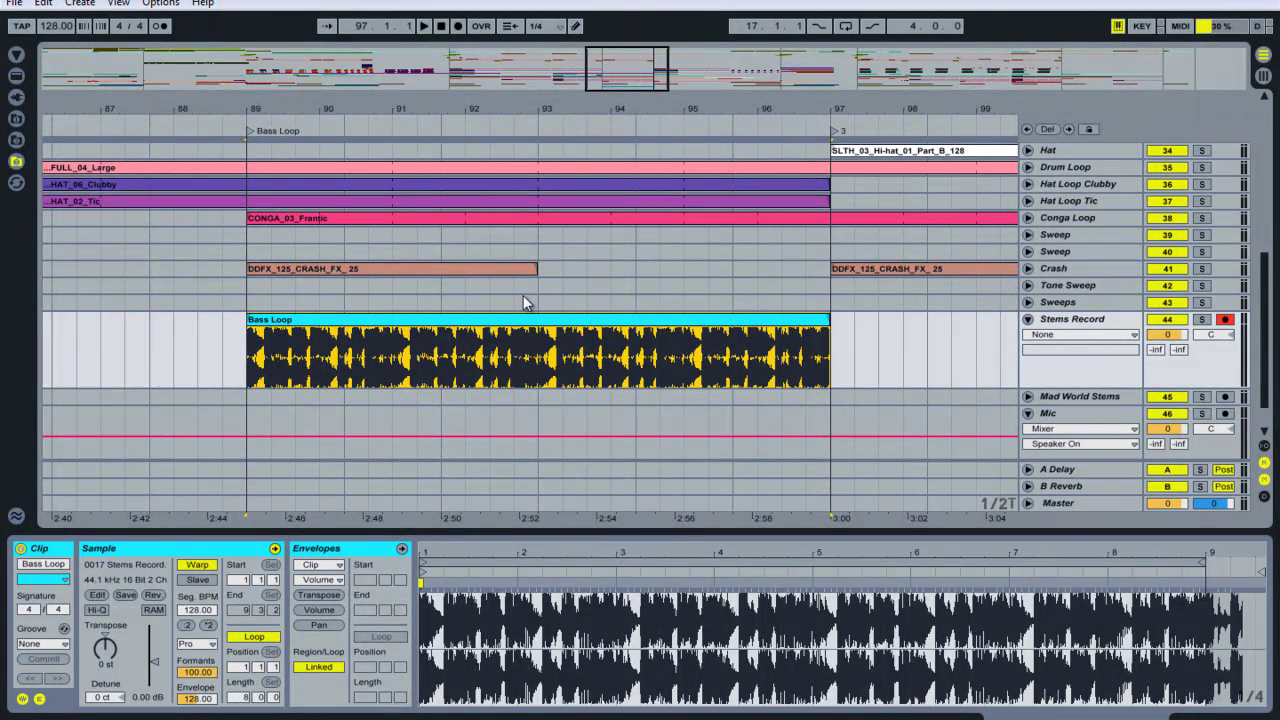
{"action": "left_click_drag", "start_coordinate": [485, 323], "coordinate": [896, 147]}
{"action": "key", "text": "Tab"}
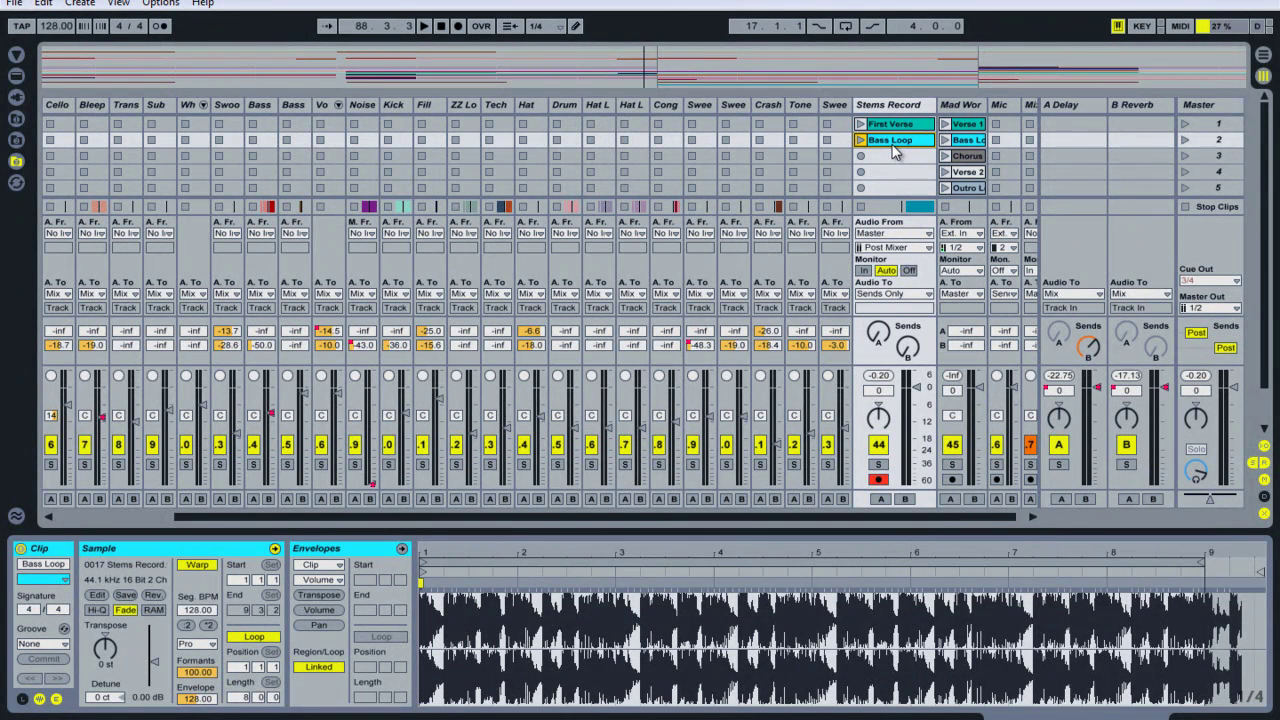
Step: Solo the Stems Record track with its output set to Master and play the Bass Loop clip
{"action": "left_click", "coordinate": [878, 464]}
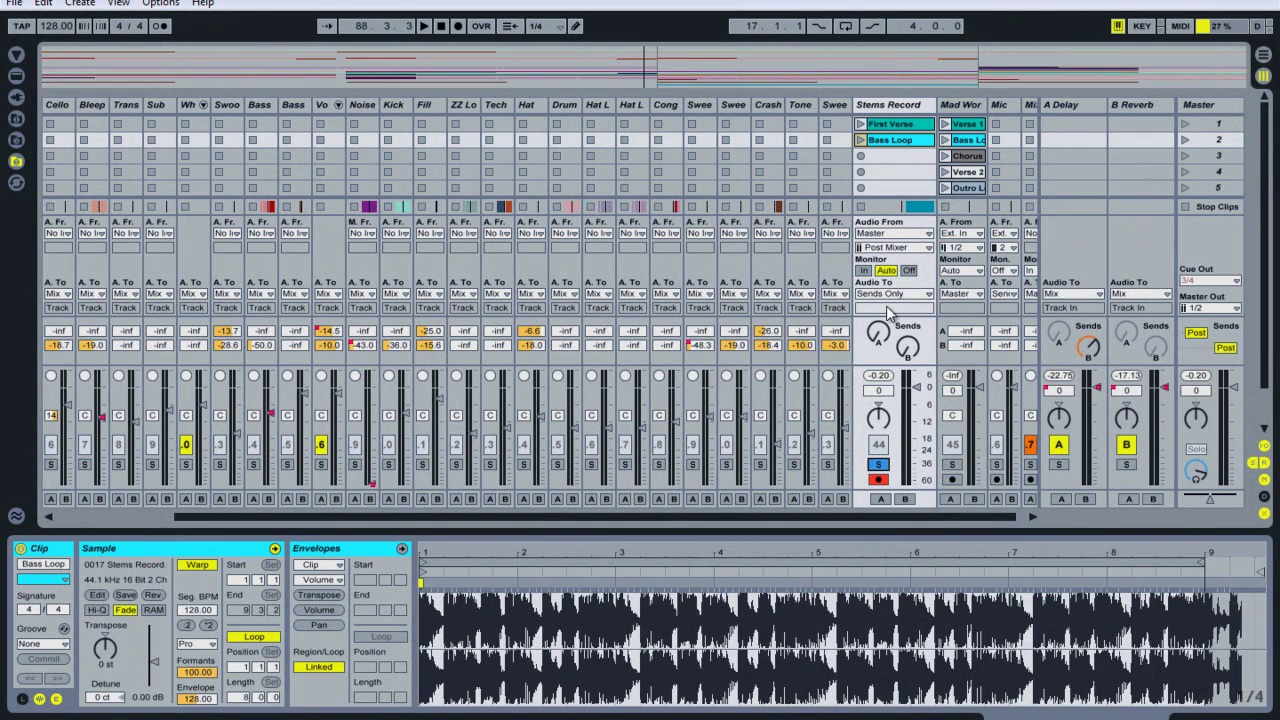
{"action": "left_click", "coordinate": [890, 294]}
{"action": "scroll", "coordinate": [893, 310], "scroll_direction": "up", "scroll_amount": 5}
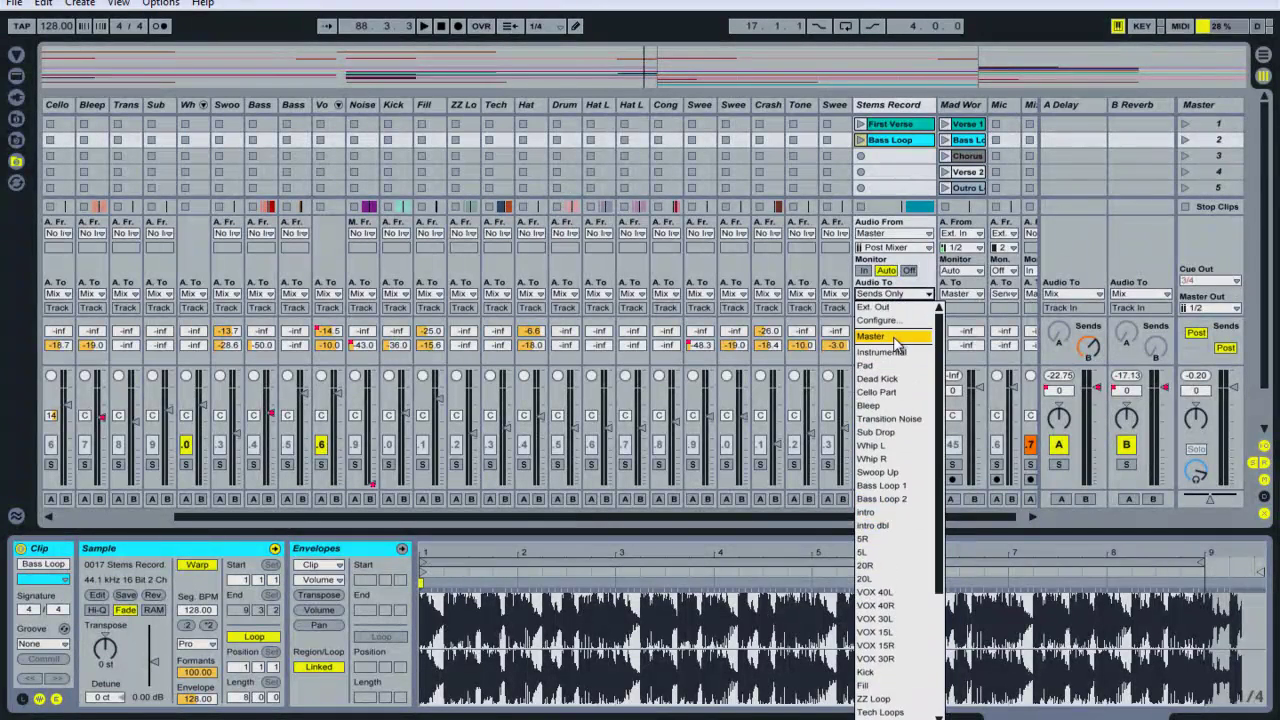
{"action": "left_click", "coordinate": [893, 337]}
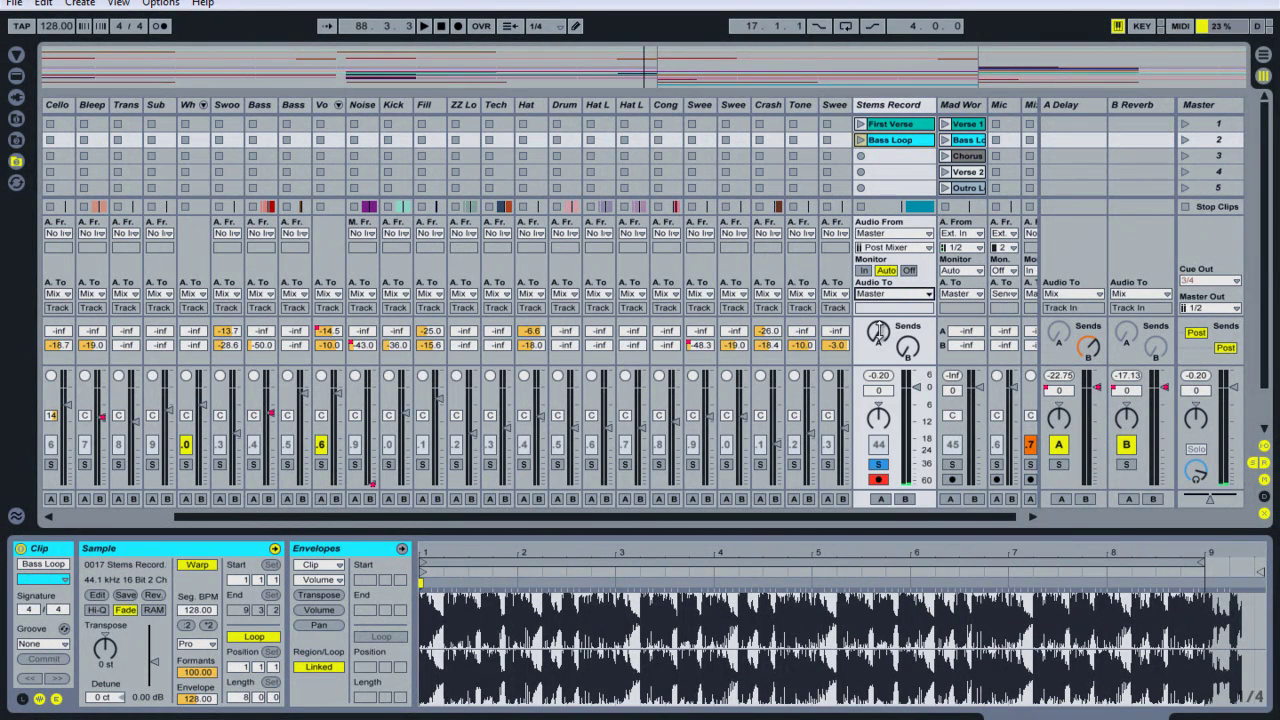
{"action": "left_click", "coordinate": [857, 139]}
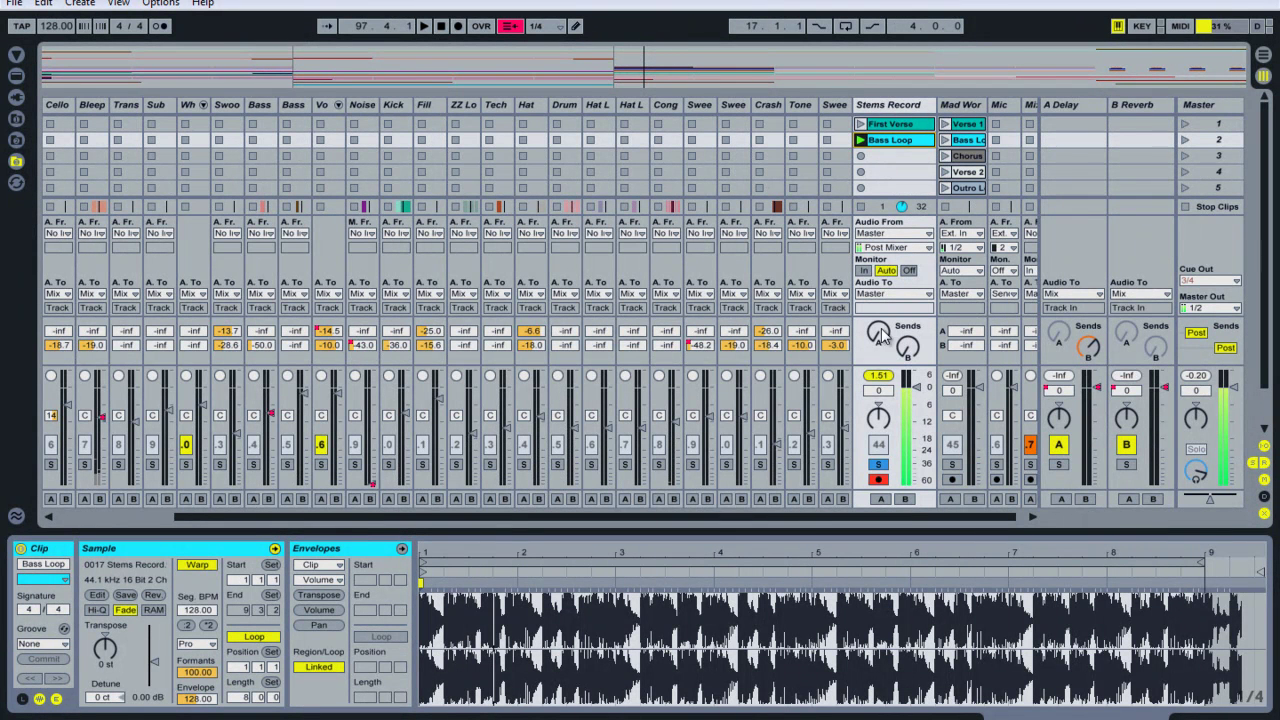
Step: Set the Stems Record track's monitoring to Off, disarm it and turn off its solo
{"action": "left_click", "coordinate": [908, 270]}
{"action": "left_click", "coordinate": [879, 480]}
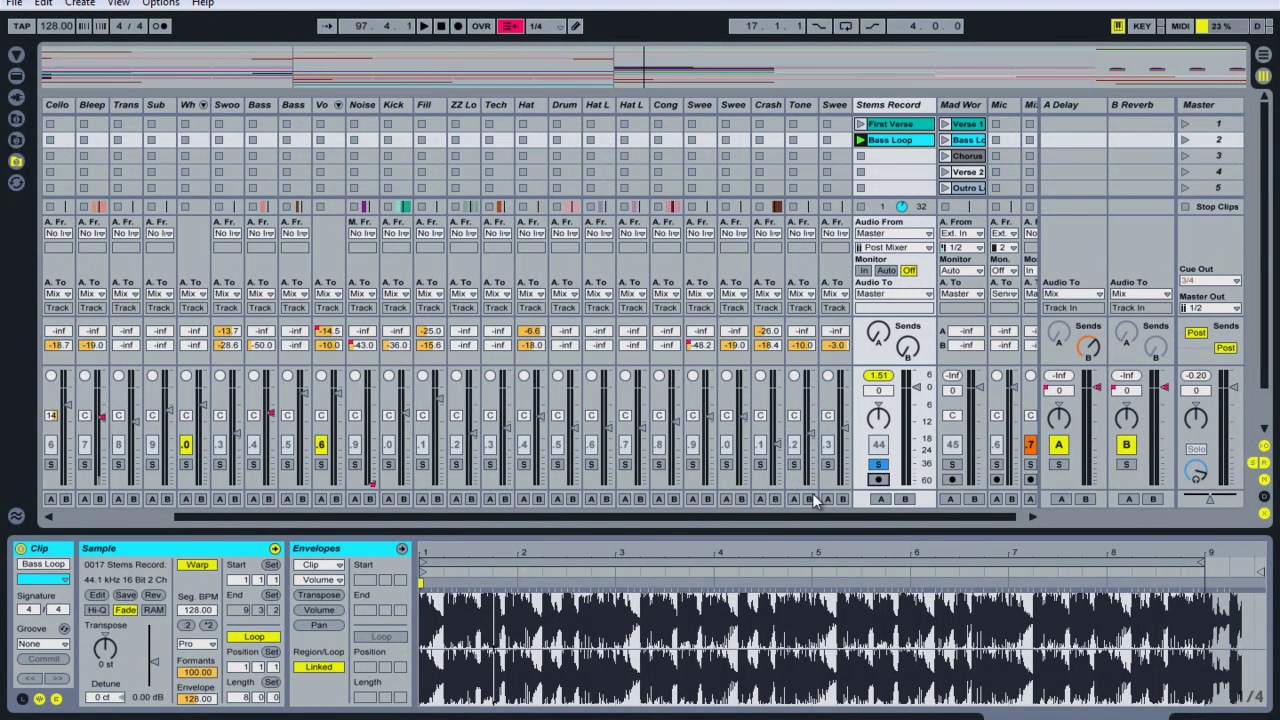
{"action": "left_click", "coordinate": [878, 465]}
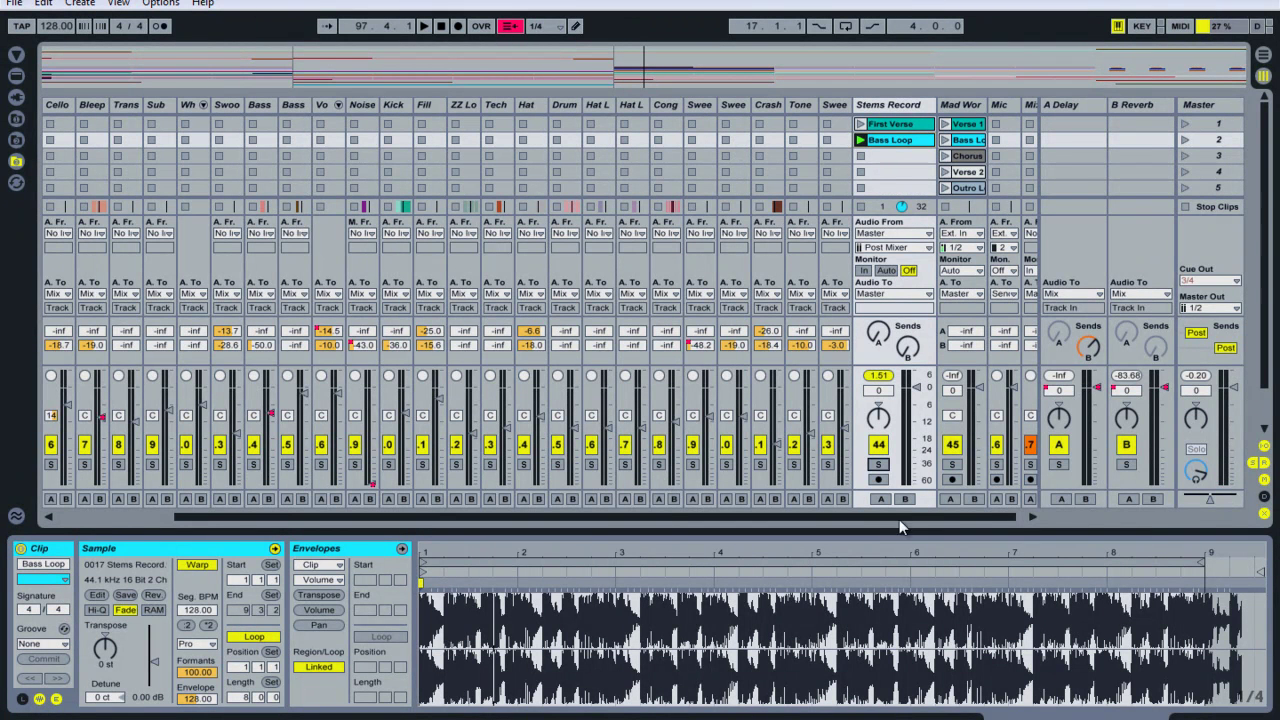
Step: Solo the Mad World Stems track and play its Chorus Loop clip
{"action": "left_click", "coordinate": [1029, 519]}
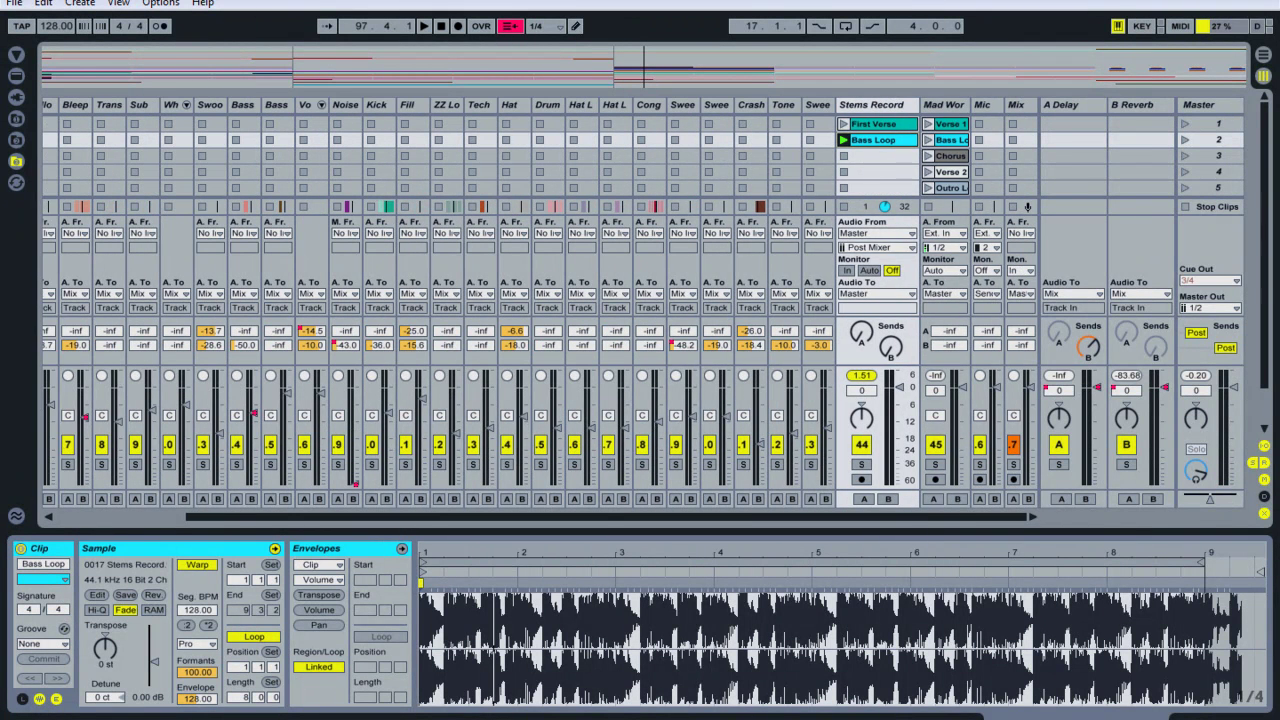
{"action": "left_click", "coordinate": [962, 104]}
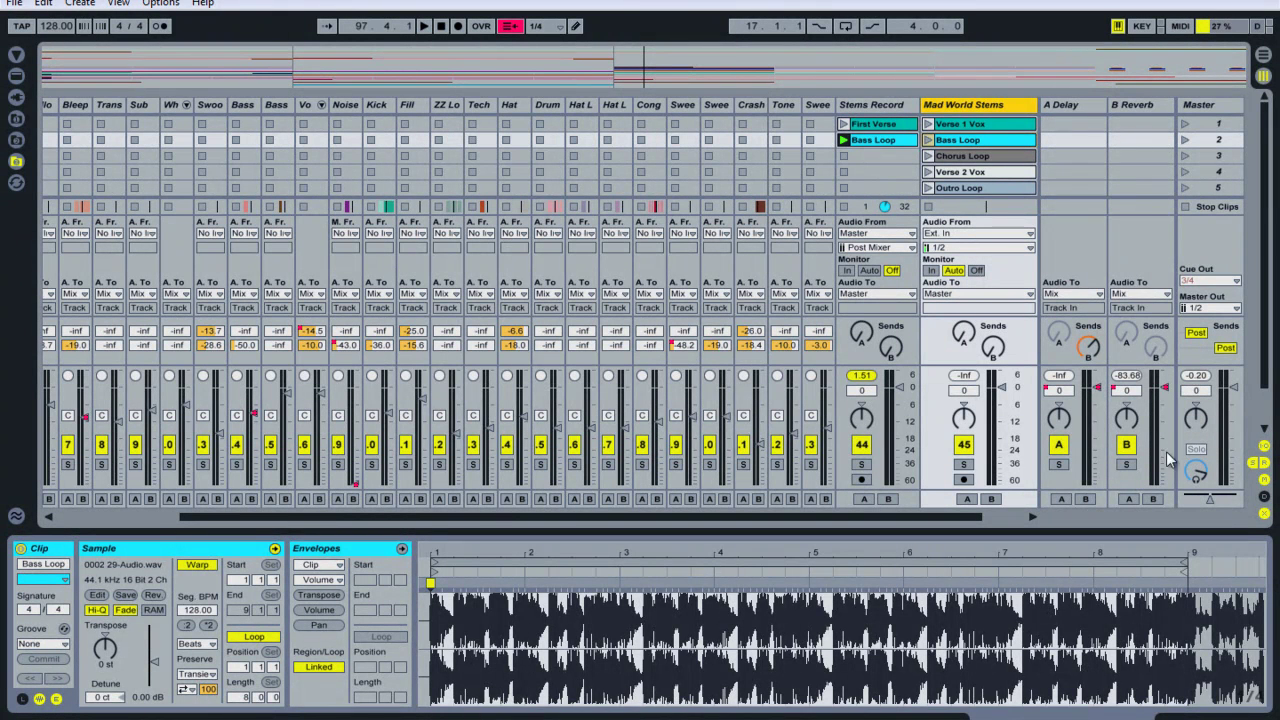
{"action": "left_click", "coordinate": [964, 157]}
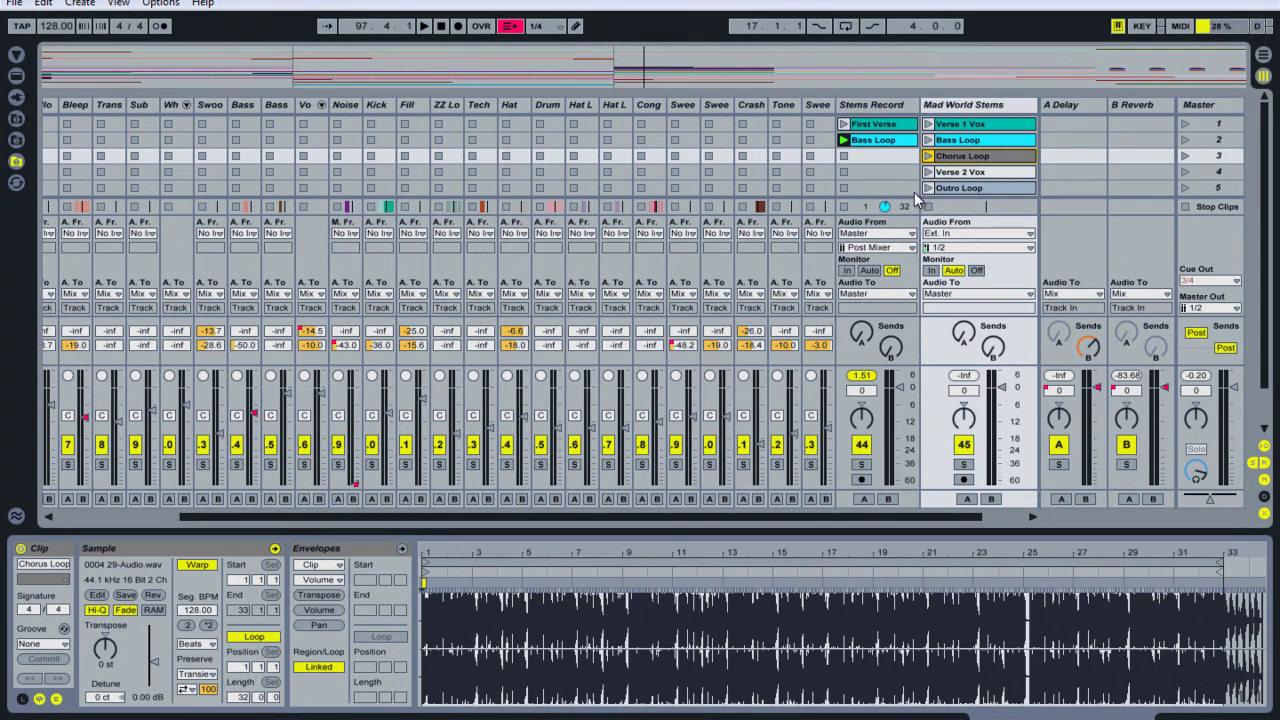
{"action": "left_click", "coordinate": [963, 464]}
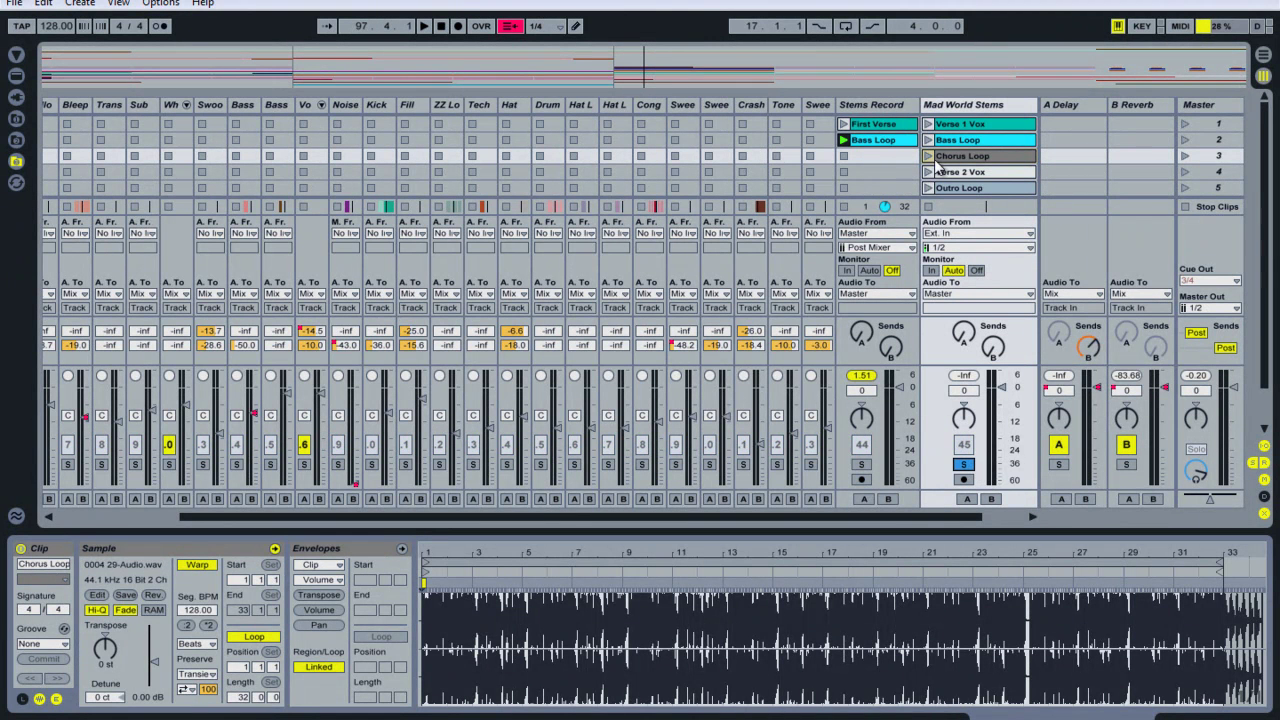
{"action": "left_click", "coordinate": [928, 156]}
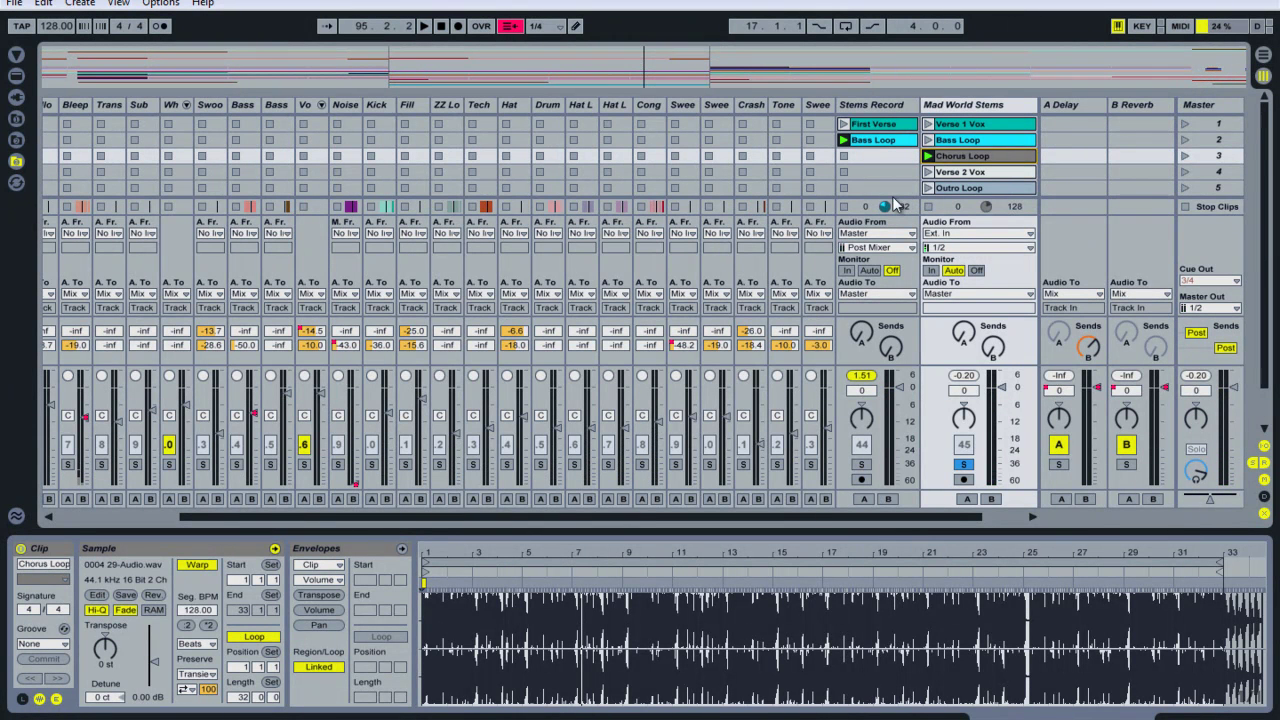
Step: Stop the clip playing on Stems Record and play the Verse 2 Vox clip on Mad World Stems
{"action": "left_click", "coordinate": [845, 155]}
{"action": "left_click", "coordinate": [958, 174]}
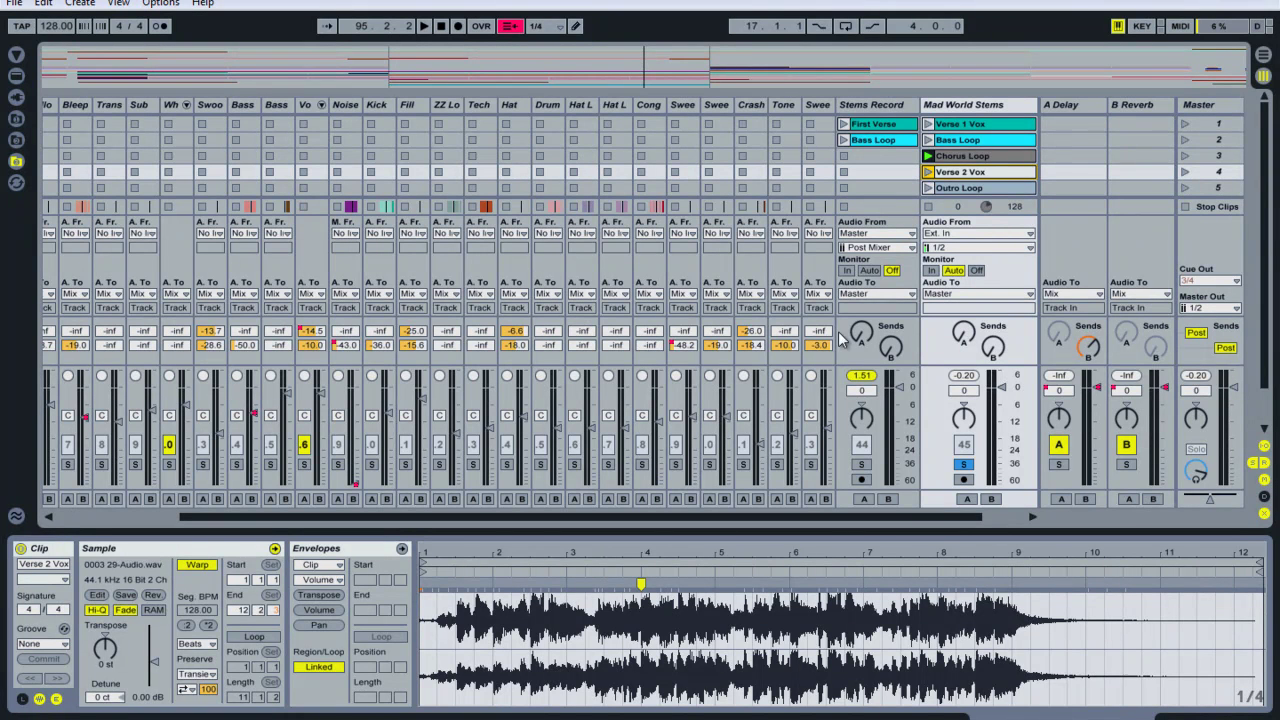
{"action": "left_click", "coordinate": [928, 172]}
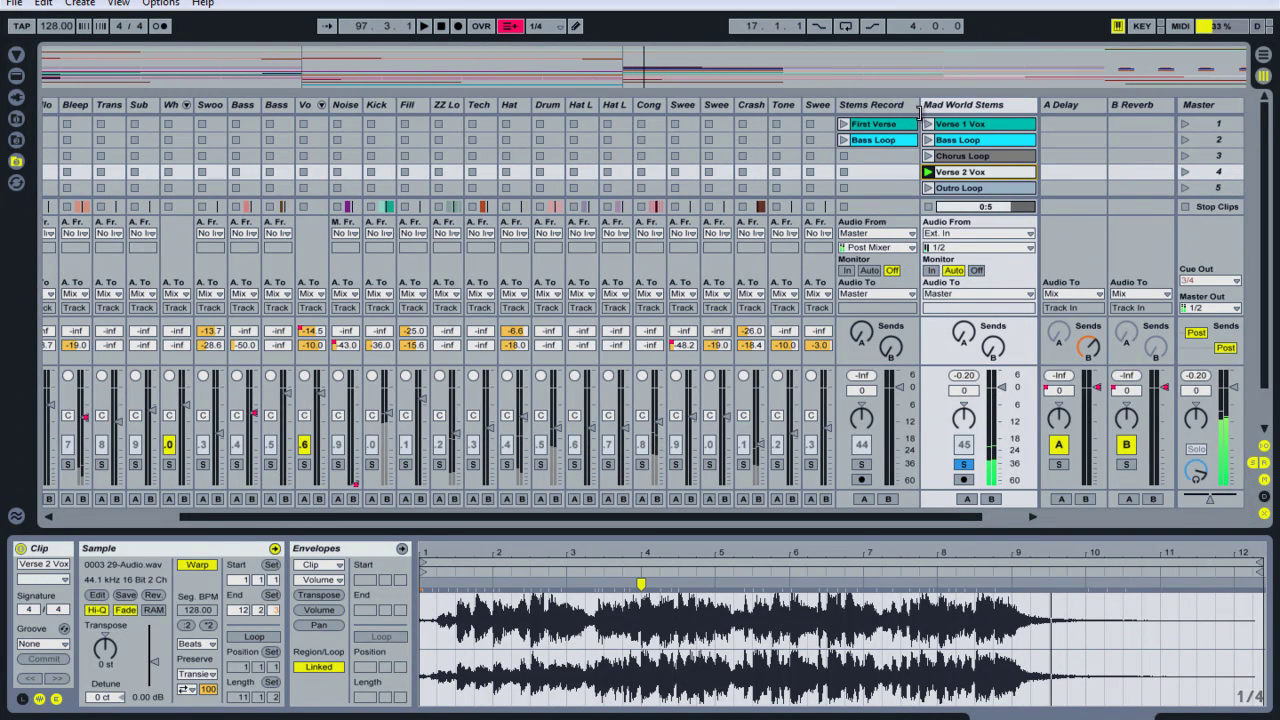
Step: Play the Outro Loop clip on the Mad World Stems track and stop playback
{"action": "scroll", "coordinate": [955, 160], "scroll_direction": "down", "scroll_amount": 1}
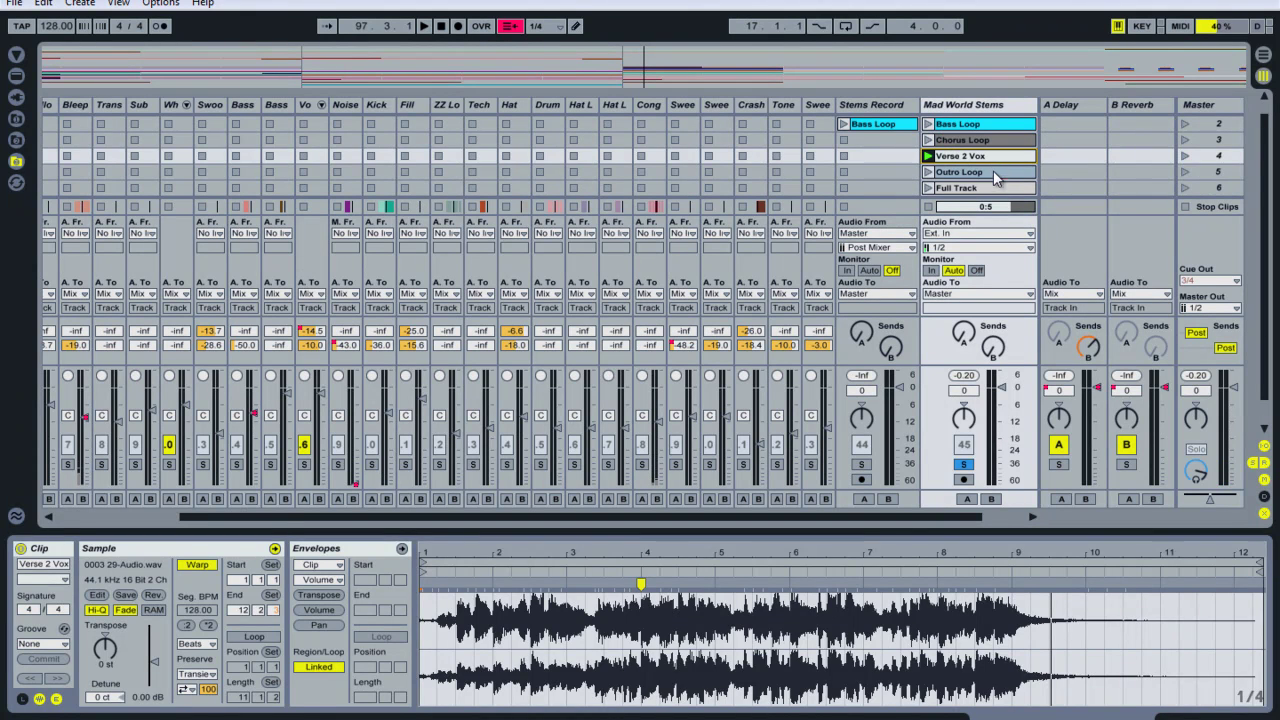
{"action": "left_click", "coordinate": [995, 174]}
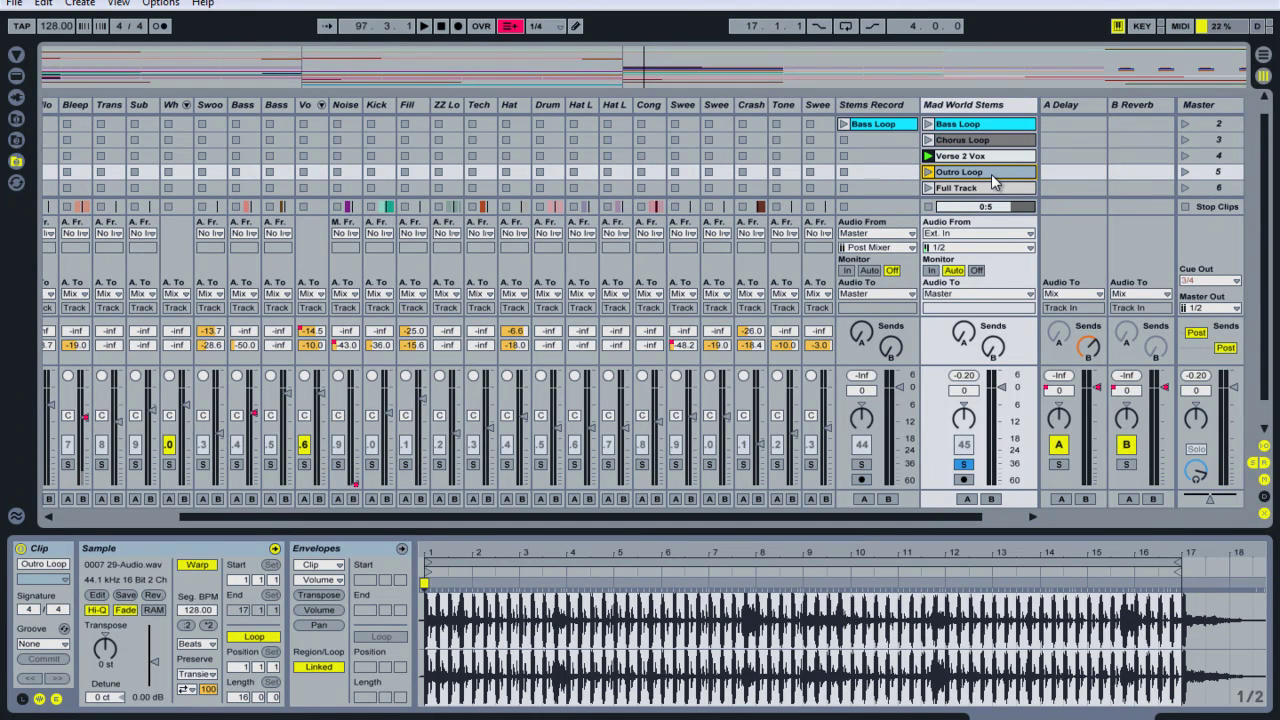
{"action": "left_click", "coordinate": [928, 173]}
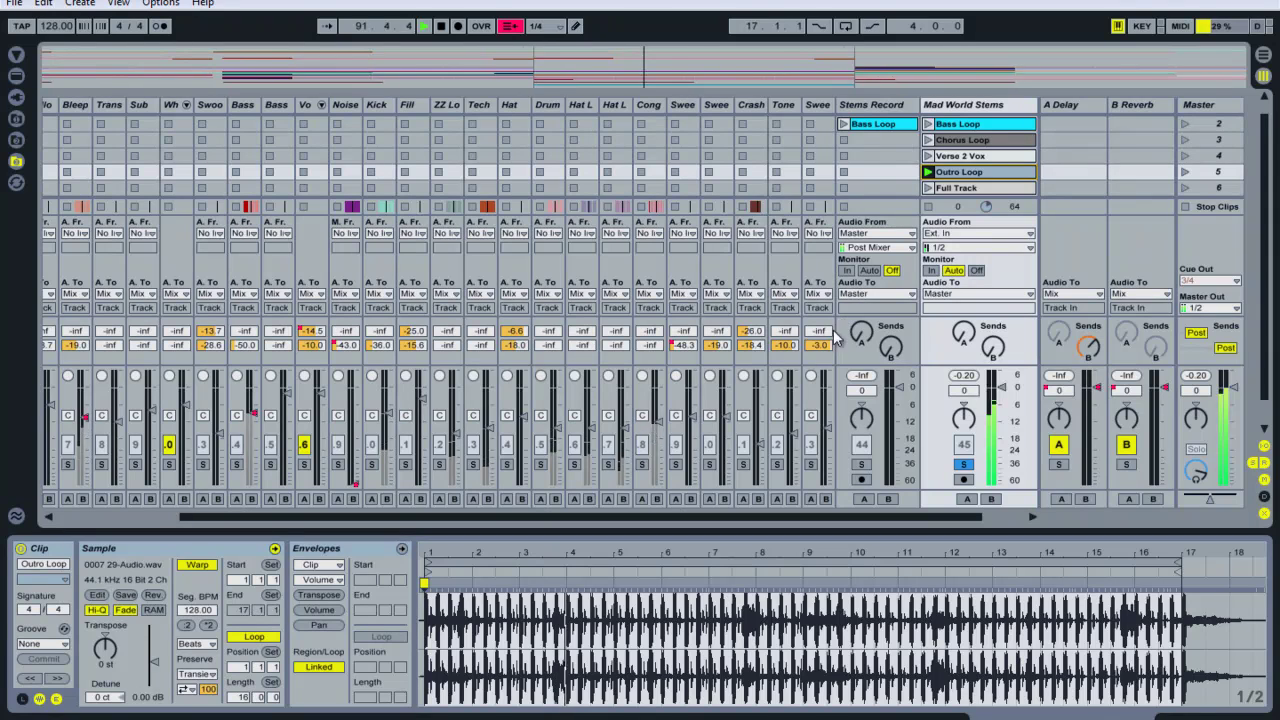
{"action": "key", "text": "space"}
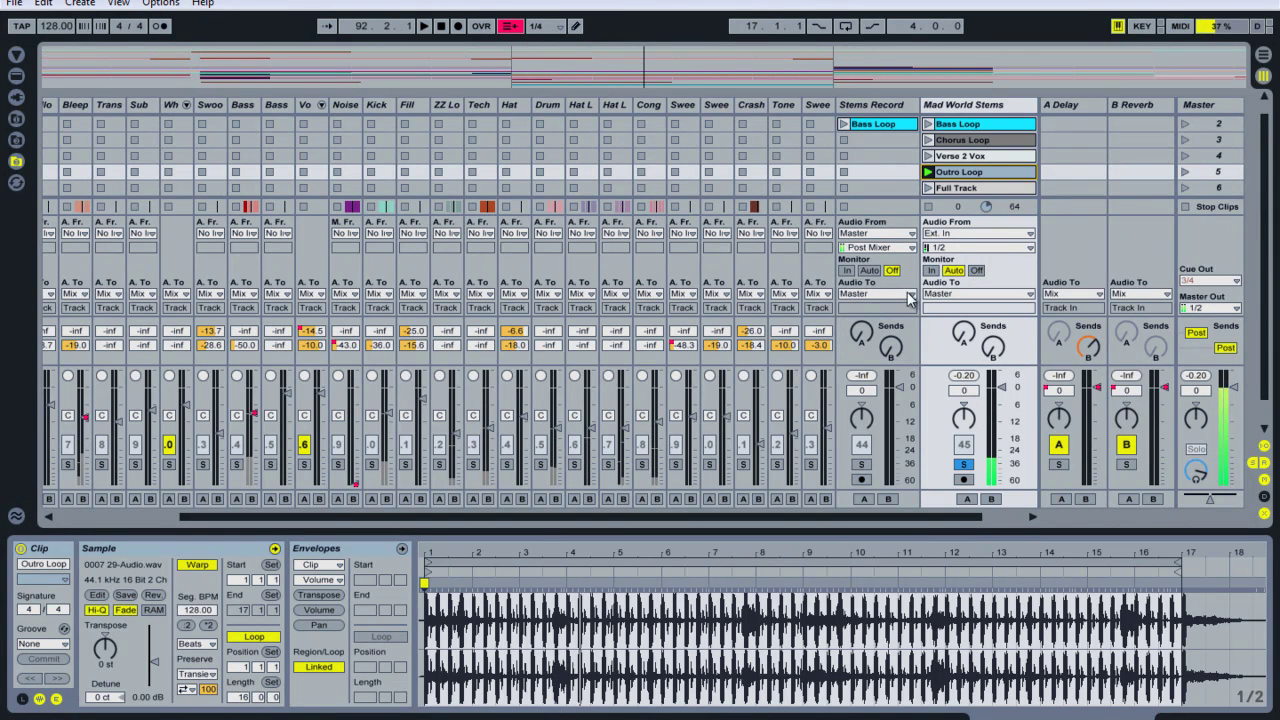
Step: Examine the start of the Full Track clip's waveform and hide the clip detail view
{"action": "left_click", "coordinate": [957, 187]}
{"action": "left_click_drag", "start_coordinate": [444, 558], "coordinate": [446, 556]}
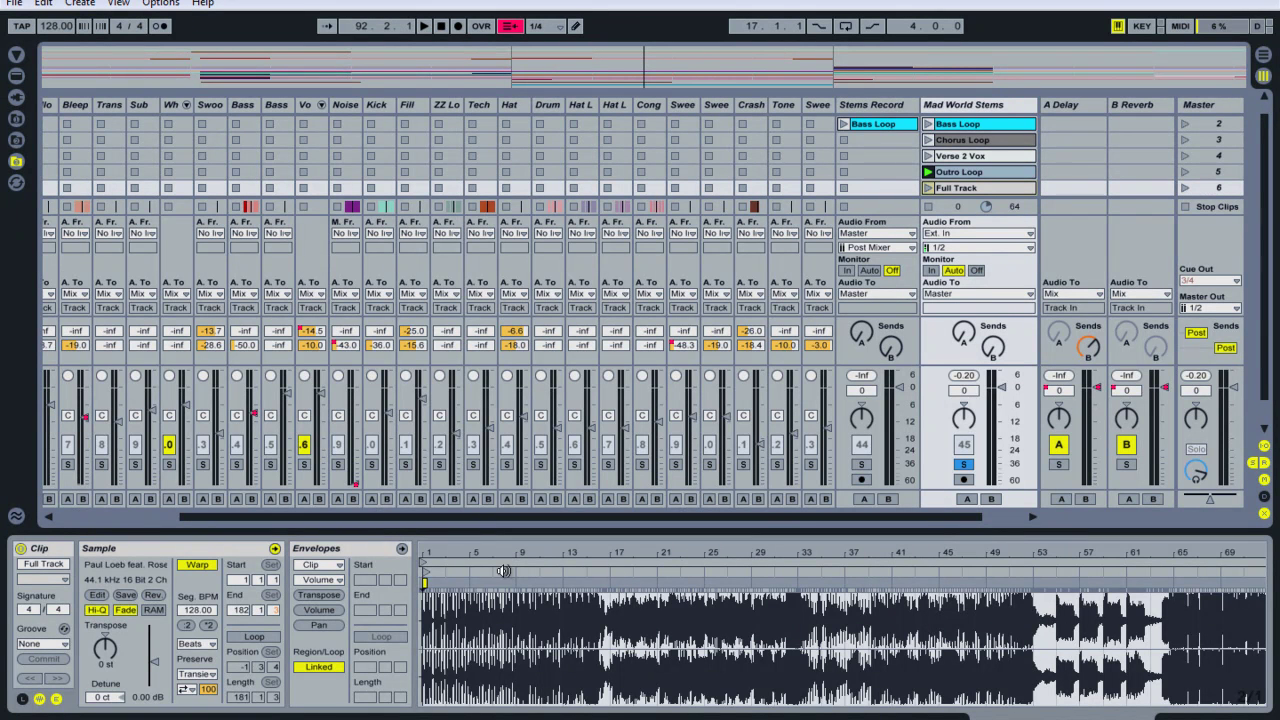
{"action": "mouse_move", "coordinate": [440, 630]}
{"action": "left_mouse_down"}
{"action": "mouse_move", "coordinate": [990, 640]}
{"action": "mouse_move", "coordinate": [427, 632]}
{"action": "left_mouse_up"}
{"action": "left_click", "coordinate": [1267, 705]}
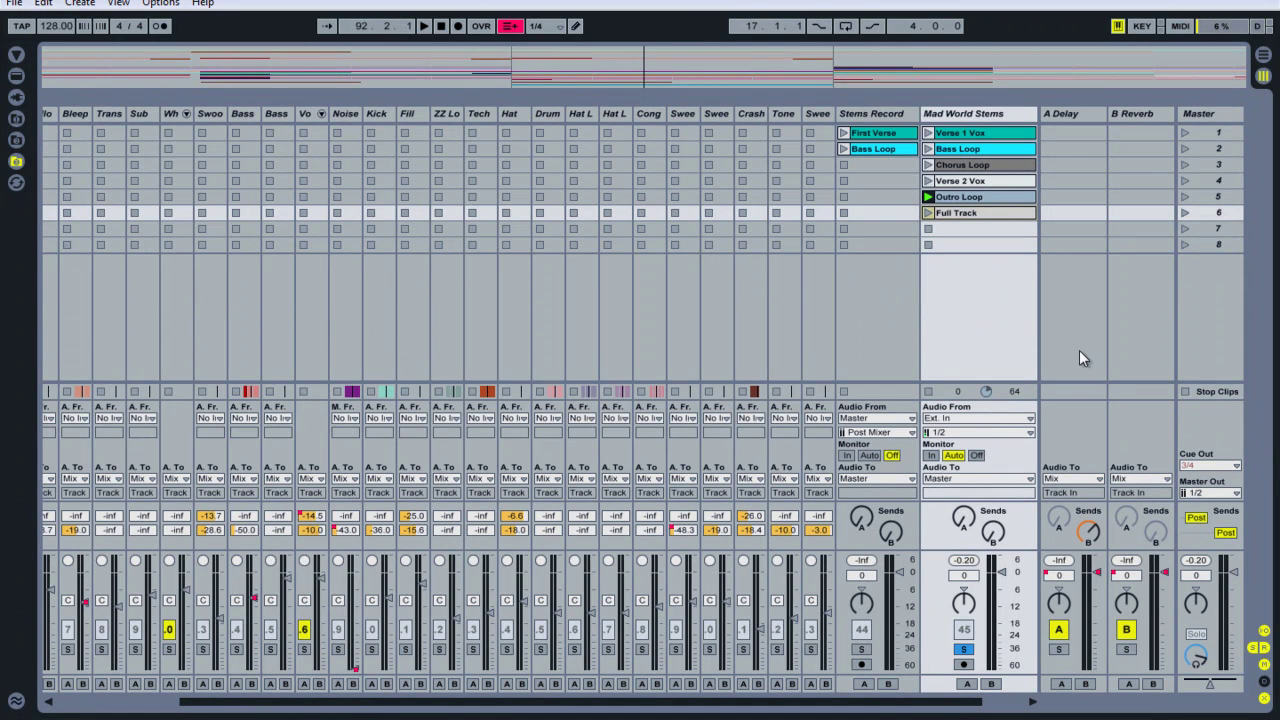
Step: Go through the Mad World Stems clips one by one, from Verse 1 Vox to Full Track
{"action": "left_click", "coordinate": [1010, 132]}
{"action": "left_click", "coordinate": [1006, 148]}
{"action": "left_click", "coordinate": [1007, 164]}
{"action": "left_click", "coordinate": [1008, 180]}
{"action": "left_click", "coordinate": [1008, 196]}
{"action": "left_click", "coordinate": [1009, 212]}
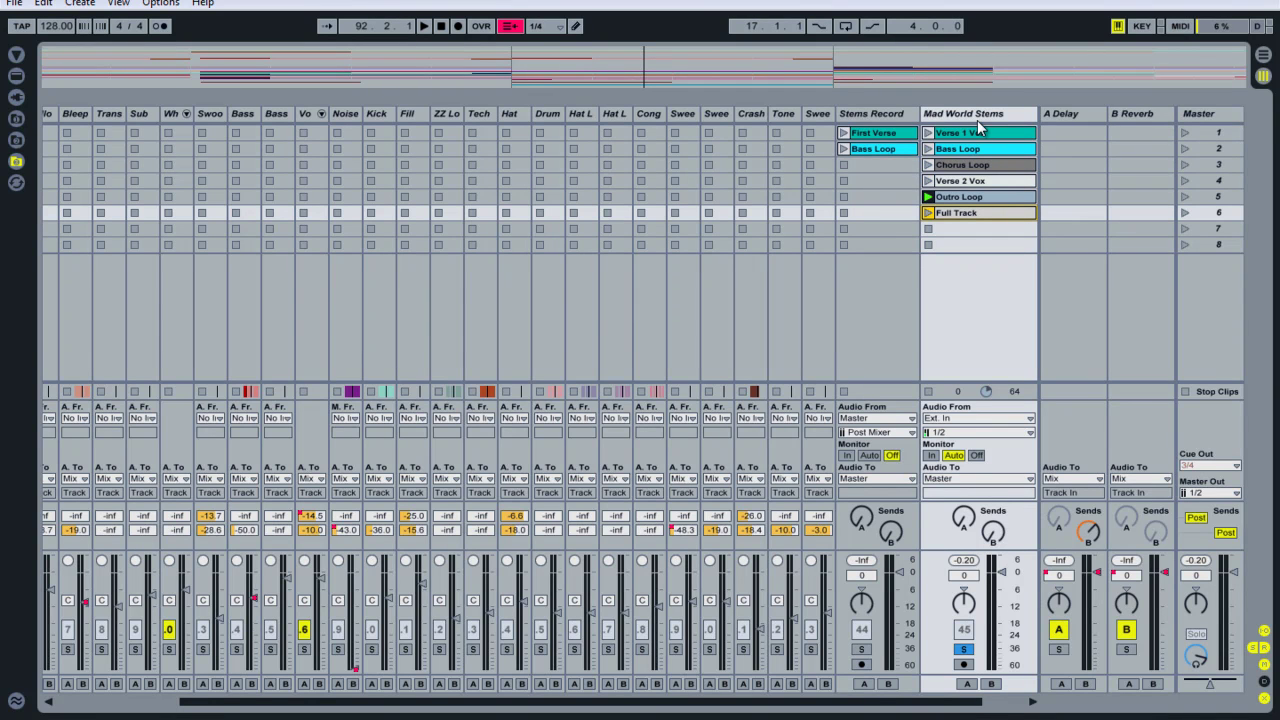
Step: Show the file browser with the Mad World Stems project and select the Mad World Stems track in Session View
{"action": "left_click", "coordinate": [936, 114]}
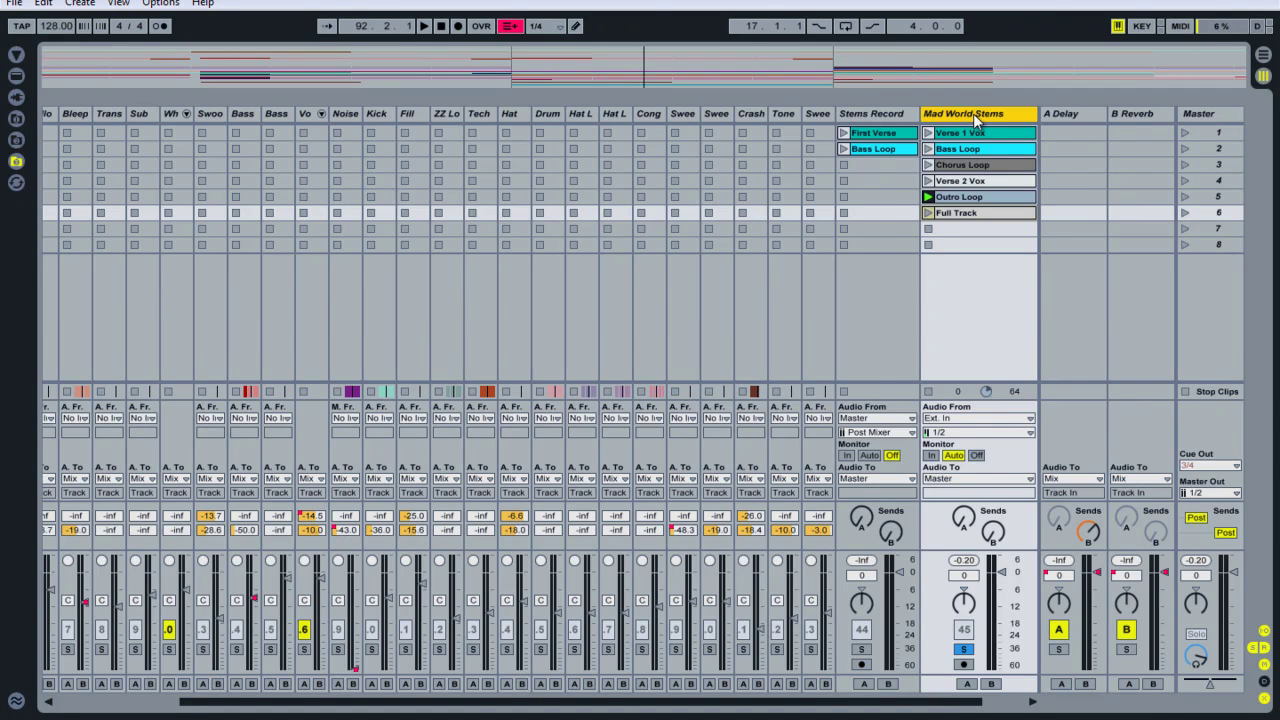
{"action": "double_click", "coordinate": [973, 113]}
{"action": "key", "text": "ctrl+alt+l"}
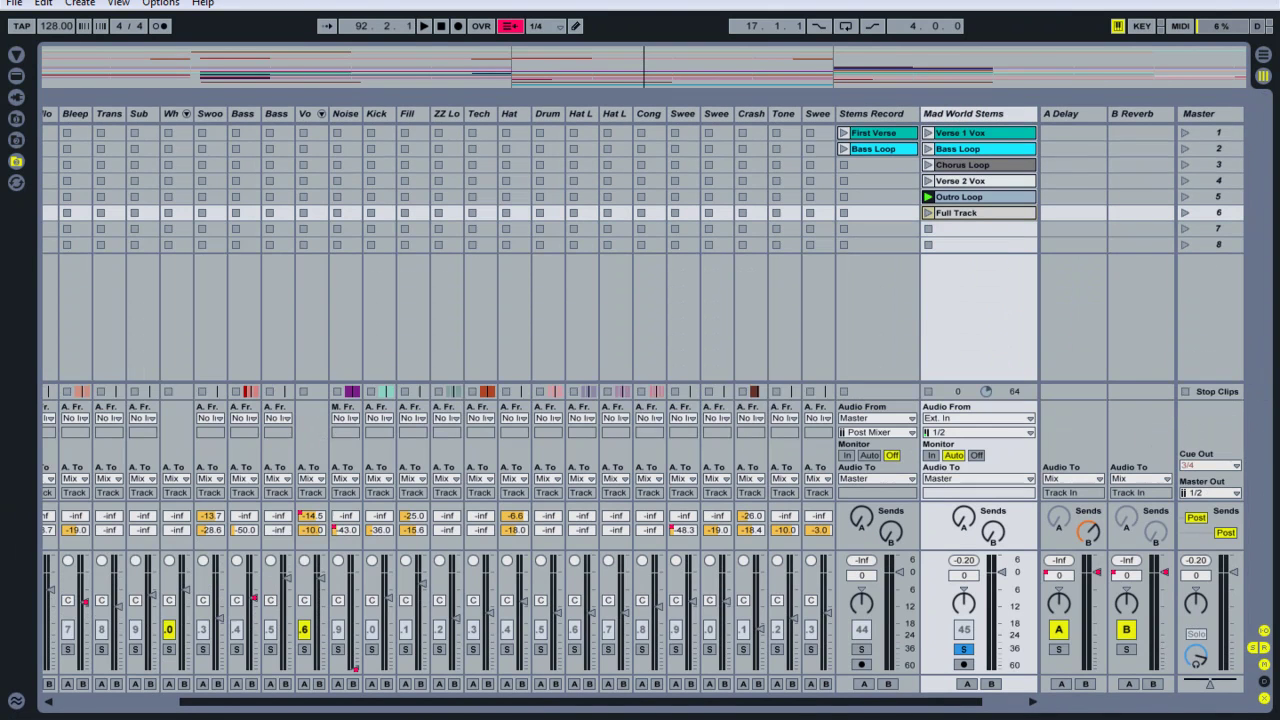
{"action": "left_click", "coordinate": [16, 164]}
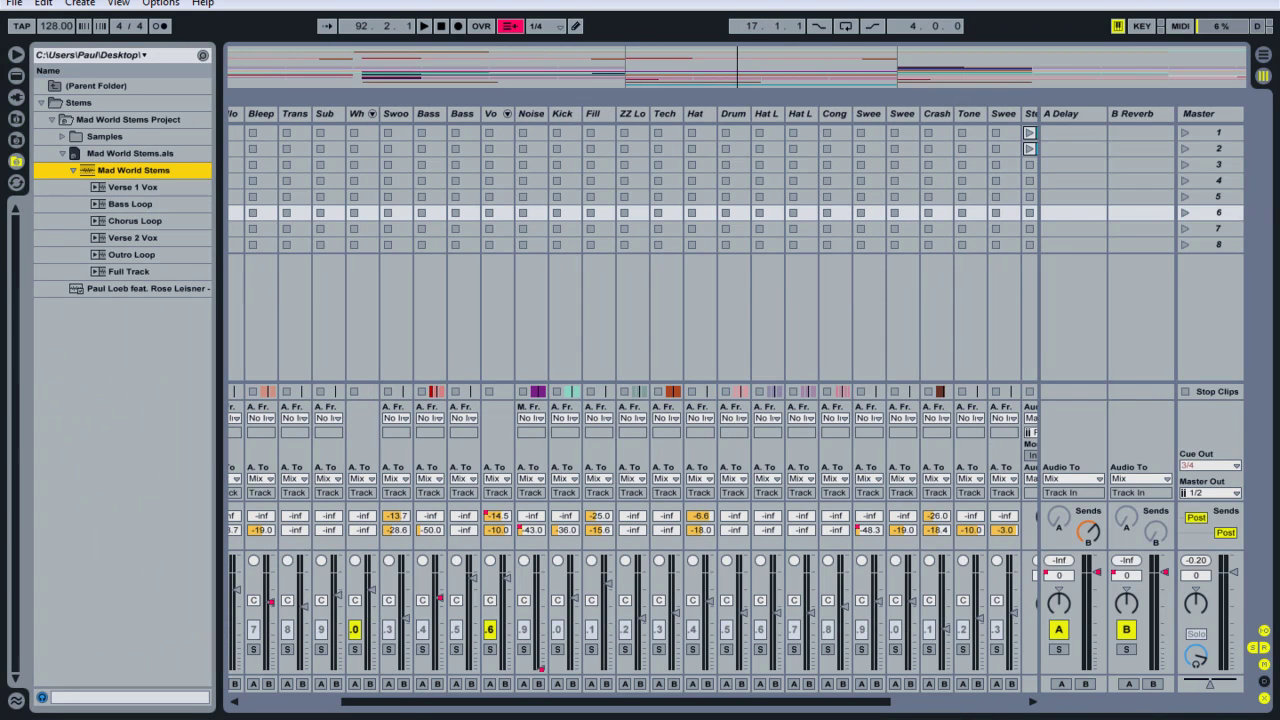
{"action": "left_click", "coordinate": [998, 703]}
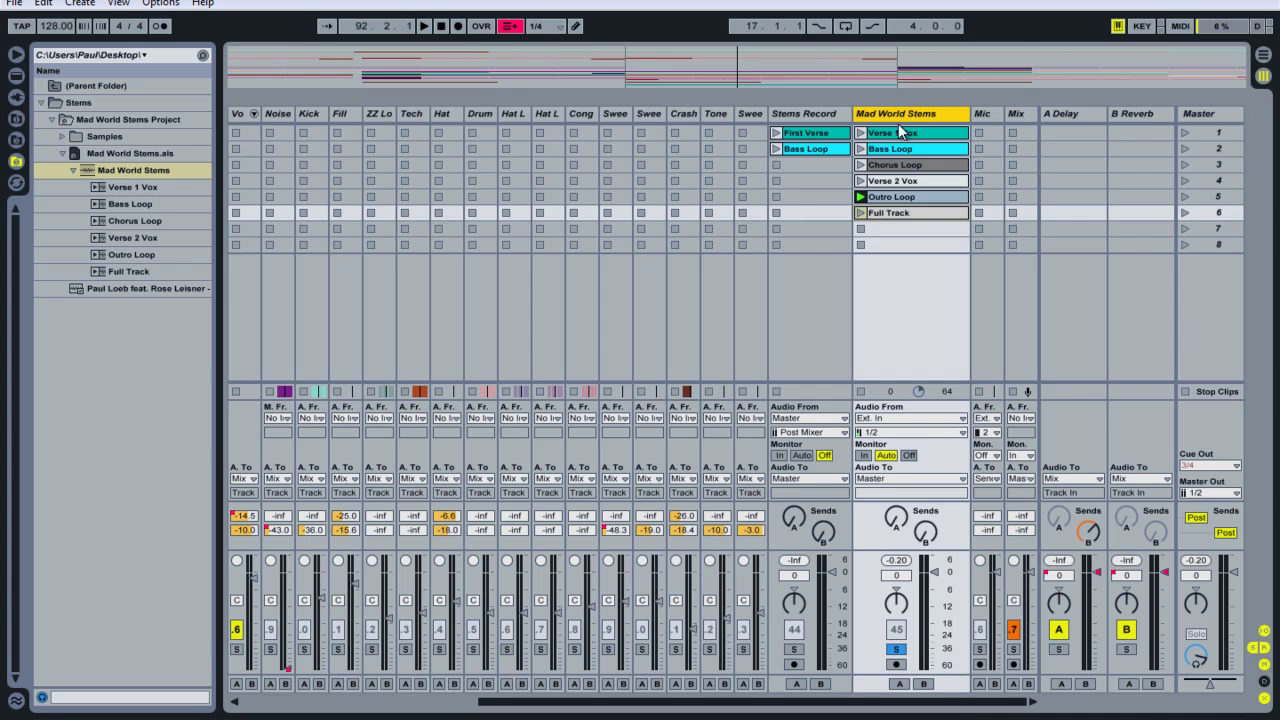
Step: Save the Mad World Stems track from Session View into the Stems folder as a new Live set named Mad World Stems
{"action": "left_click_drag", "start_coordinate": [925, 115], "coordinate": [640, 155]}
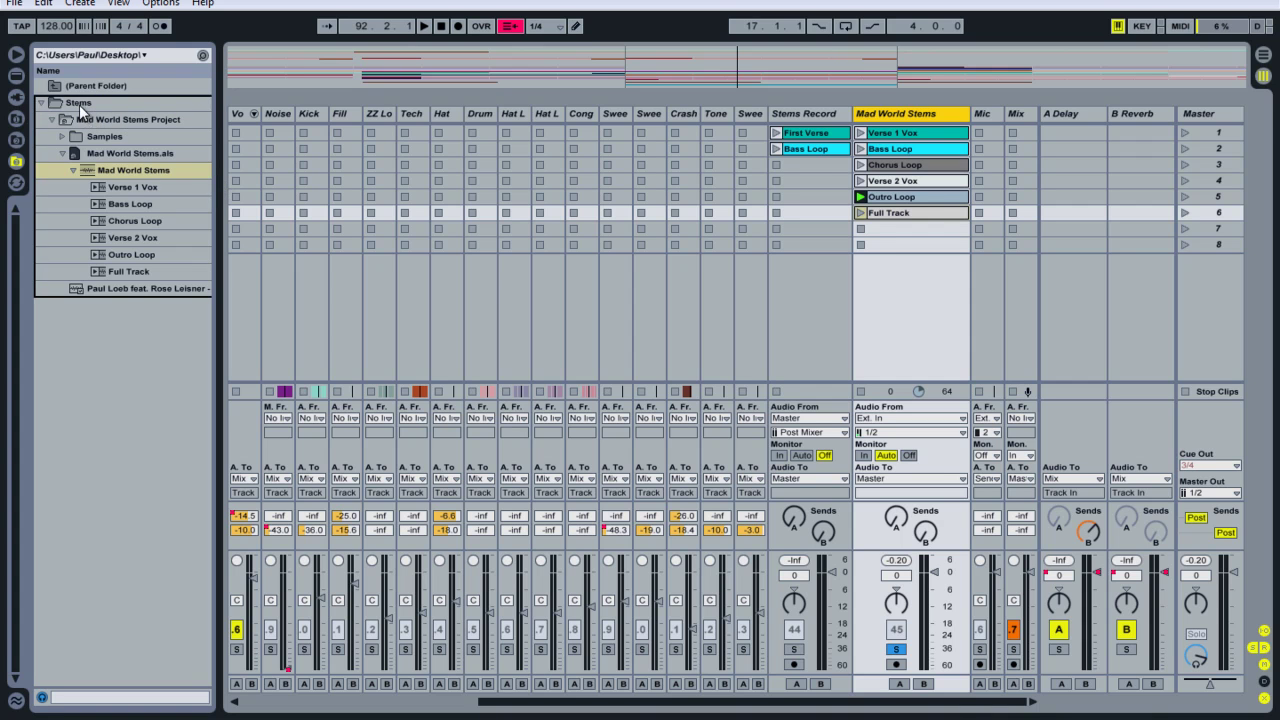
{"action": "left_click_drag", "start_coordinate": [79, 105], "coordinate": [79, 105]}
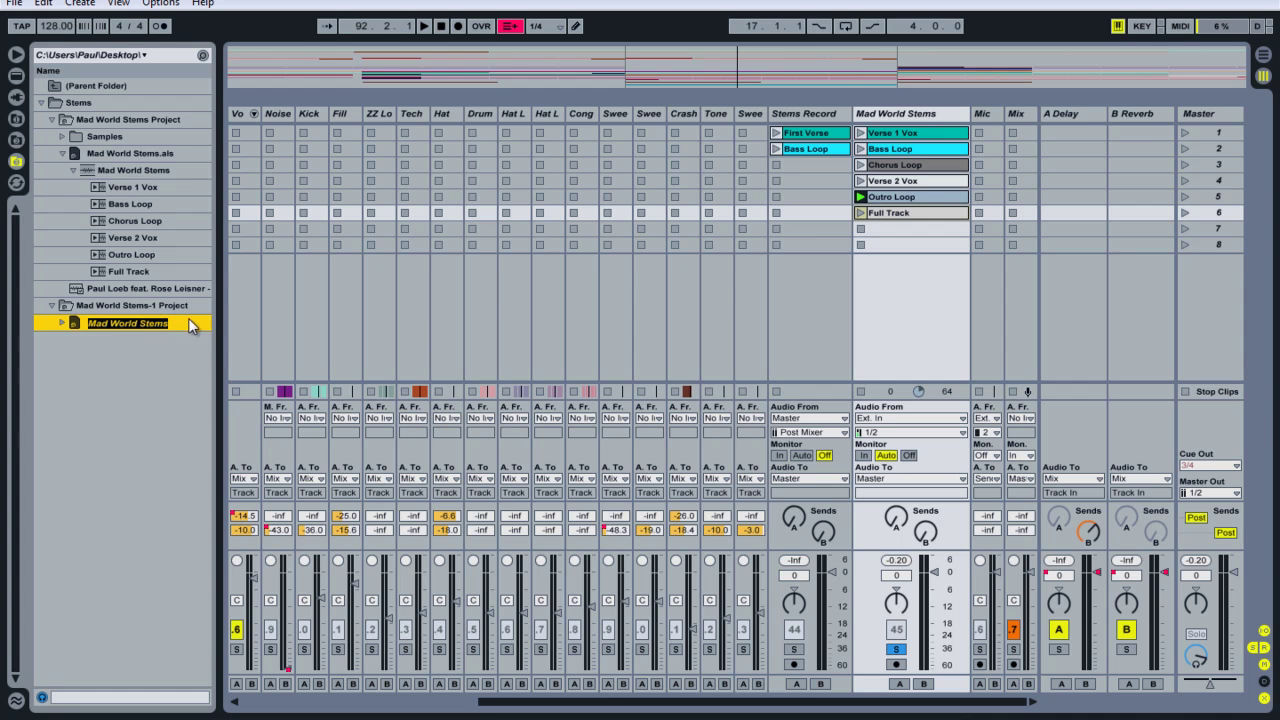
{"action": "key", "text": "Return"}
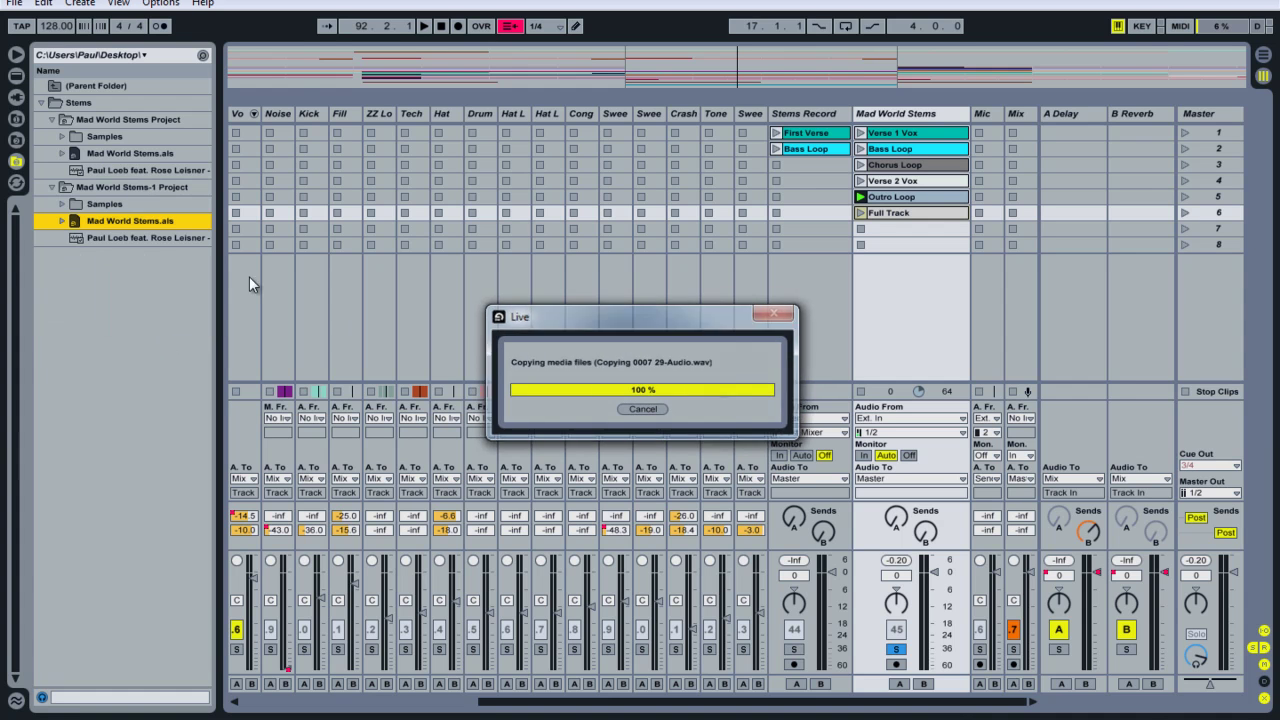
Step: Expand the new Mad World Stems set in the file browser and go through its clips from Verse 1 Vox to Full Track
{"action": "left_click", "coordinate": [61, 221]}
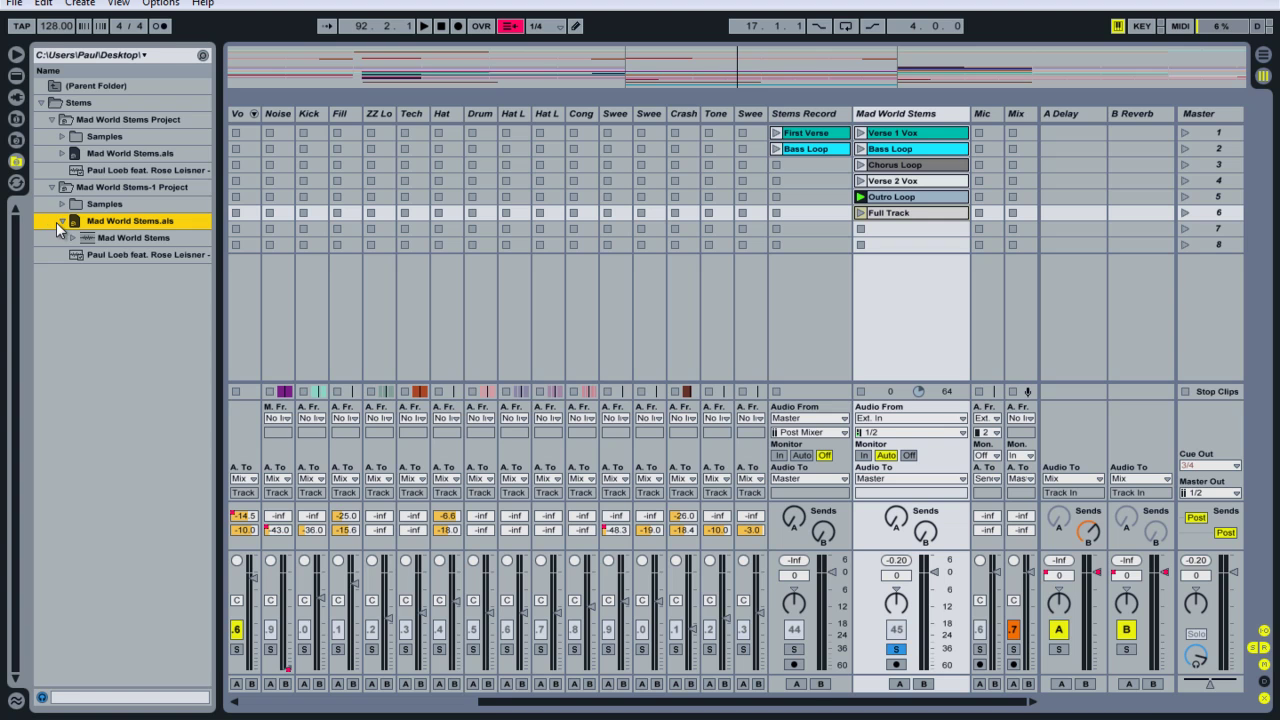
{"action": "left_click", "coordinate": [72, 237]}
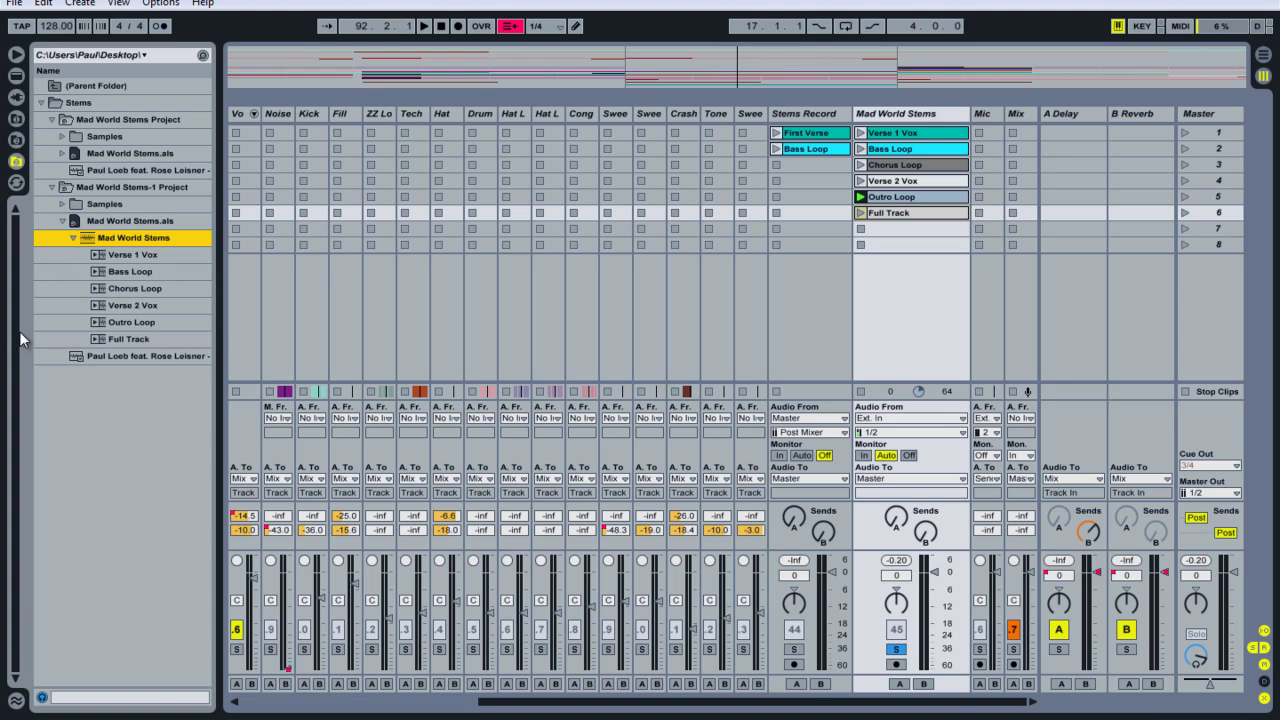
{"action": "left_click", "coordinate": [113, 254]}
{"action": "left_click", "coordinate": [123, 270]}
{"action": "left_click", "coordinate": [125, 288]}
{"action": "left_click", "coordinate": [146, 306]}
{"action": "left_click", "coordinate": [149, 320]}
{"action": "left_click", "coordinate": [147, 339]}
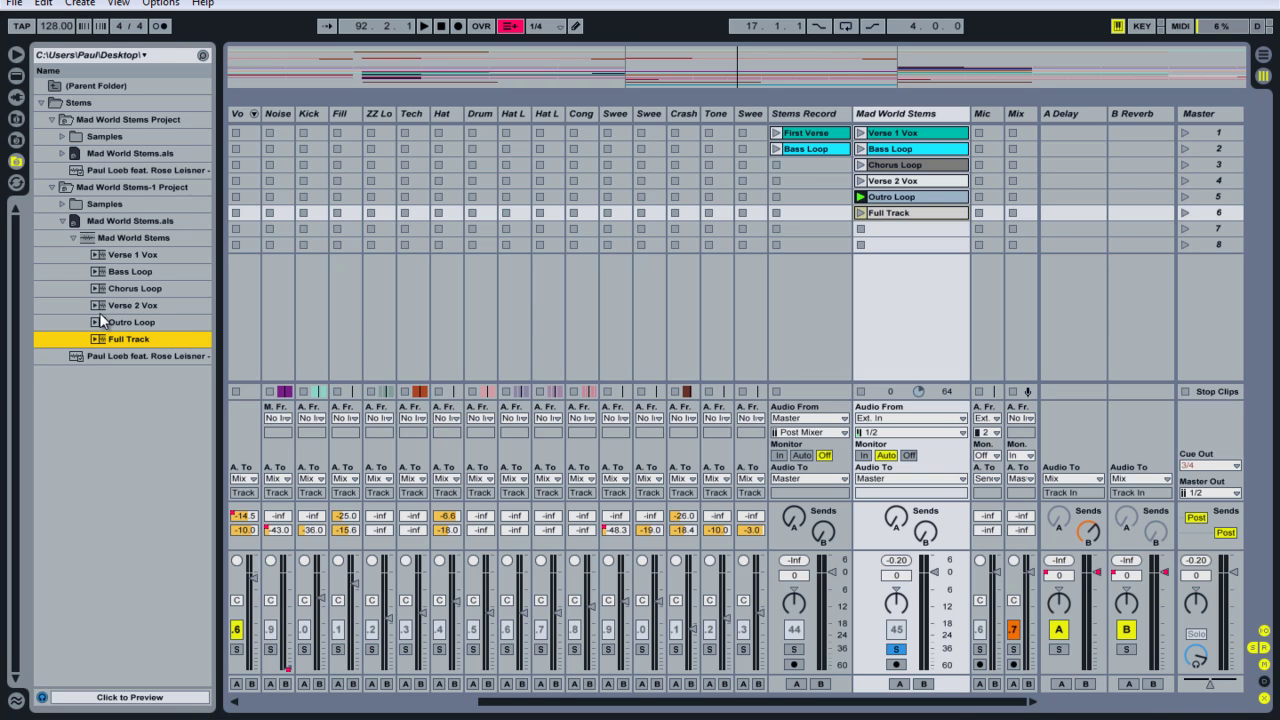
Step: Open the recent set combine Live Set.als, saving the changes to combine tutorial rec
{"action": "left_click", "coordinate": [6, 4]}
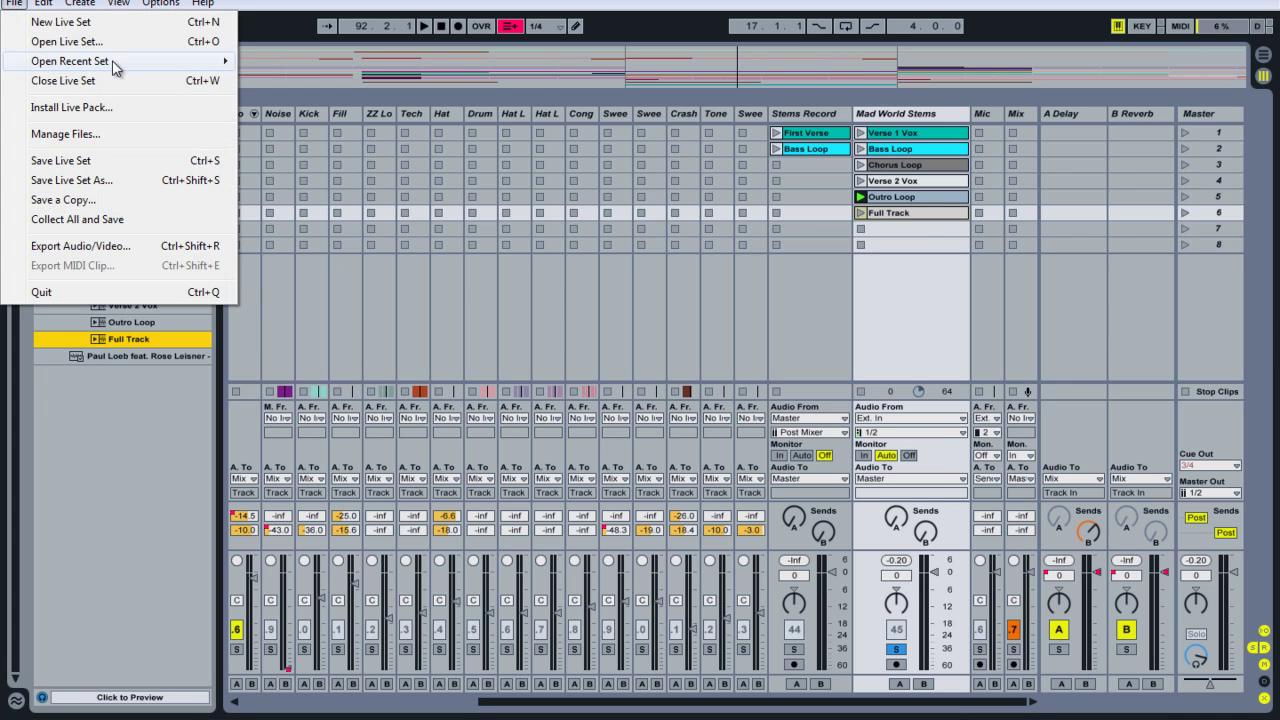
{"action": "mouse_move", "coordinate": [112, 60]}
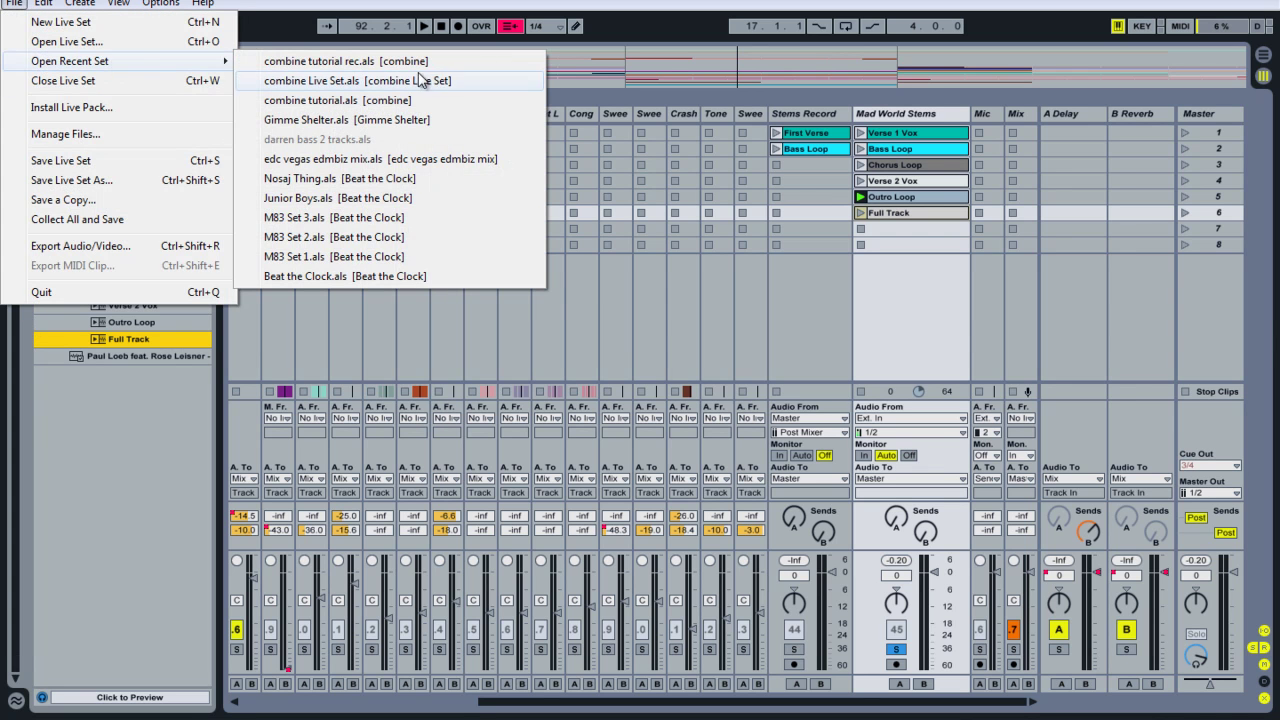
{"action": "left_click", "coordinate": [483, 80]}
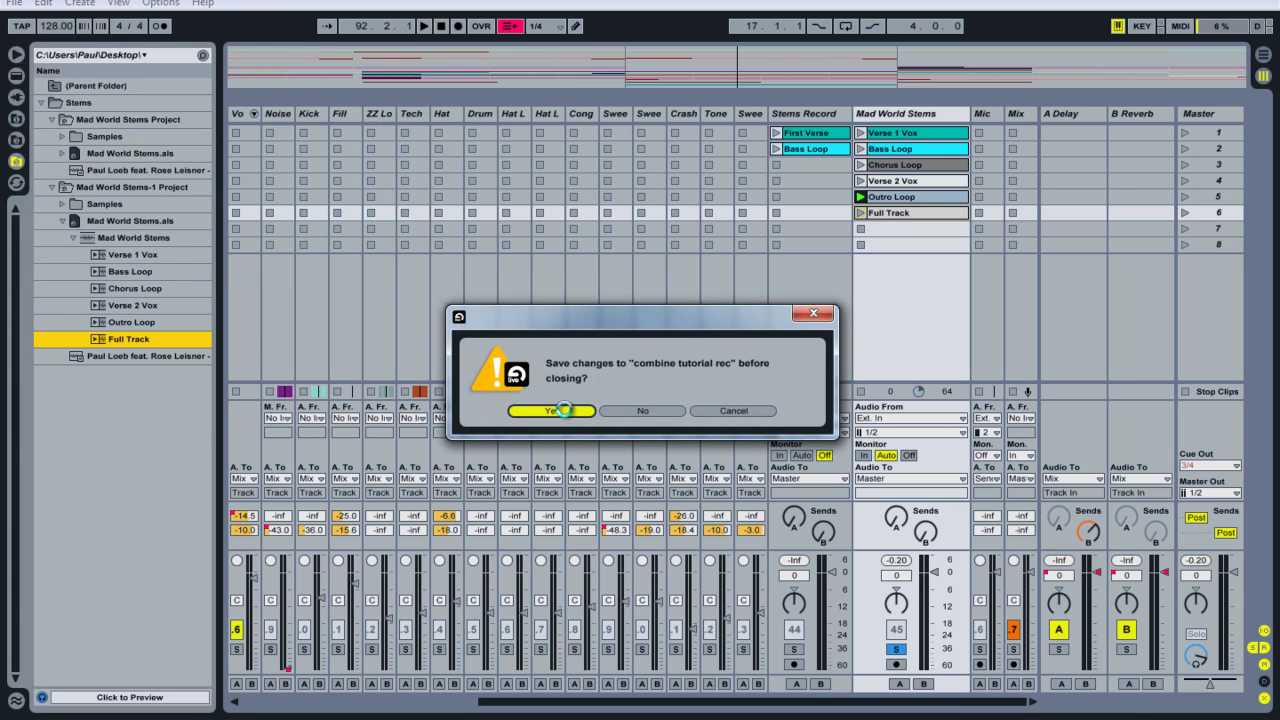
{"action": "left_click", "coordinate": [560, 410]}
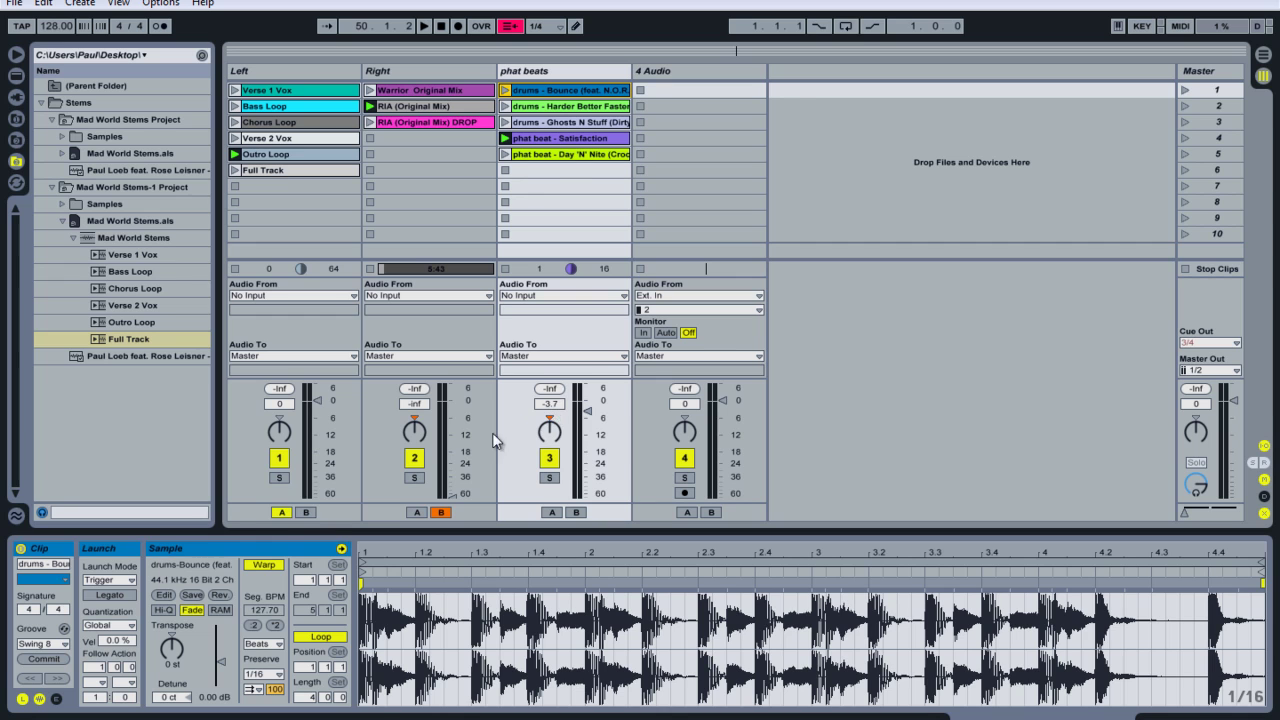
Step: Delete the six clips from Verse 1 Vox to Full Track on the Left track
{"action": "left_click", "coordinate": [298, 170]}
{"action": "left_click", "coordinate": [318, 86], "text": "shift"}
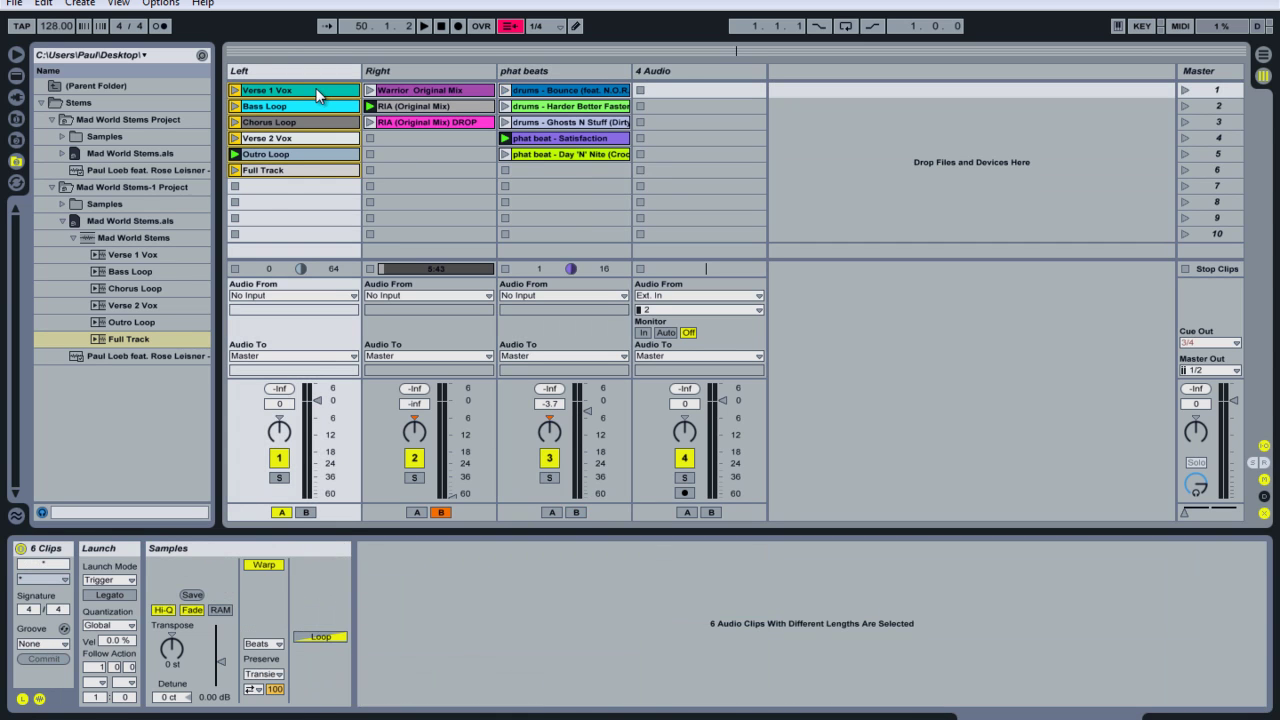
{"action": "key", "text": "Delete"}
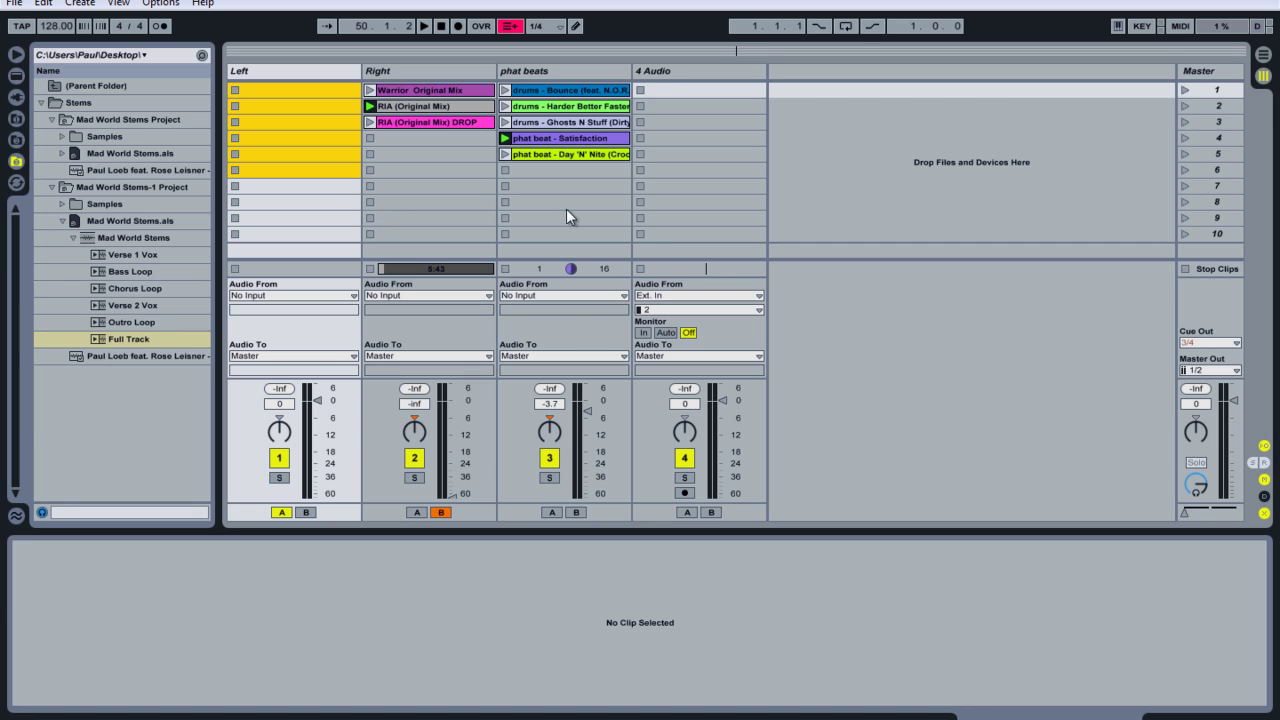
Step: Stop the clips running on the phat beats and Right tracks
{"action": "left_click", "coordinate": [1184, 512]}
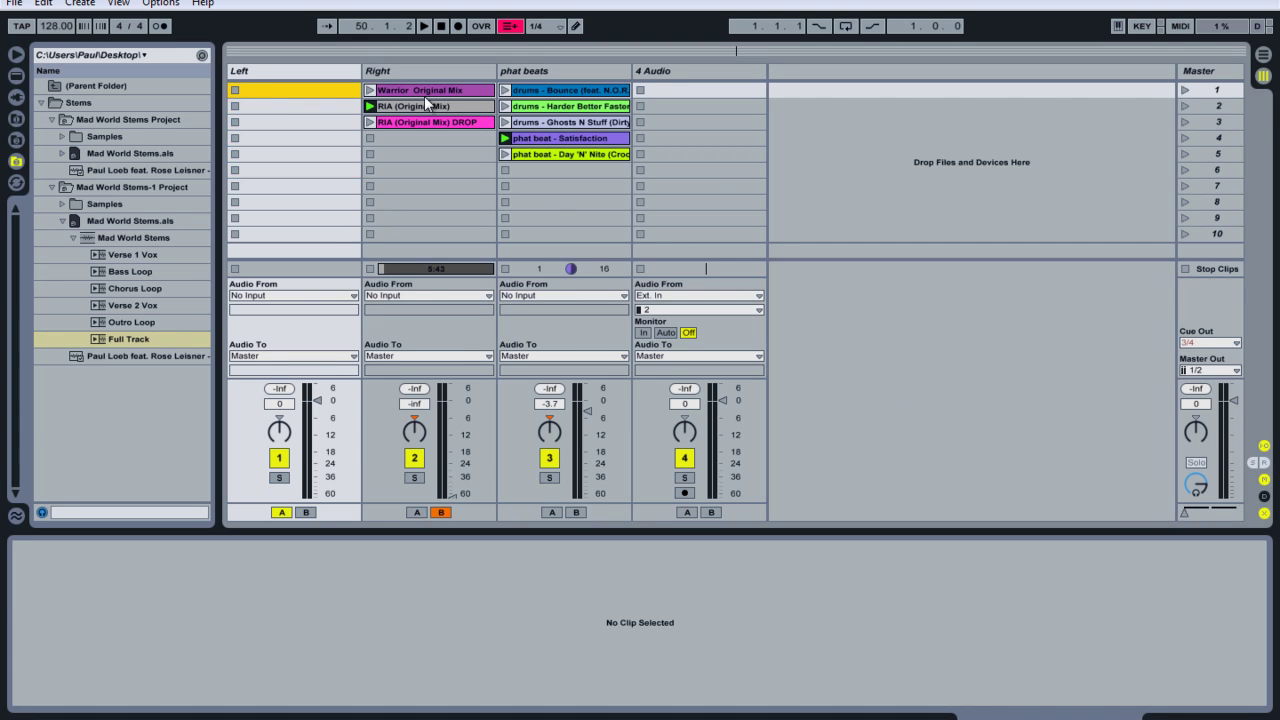
{"action": "left_click", "coordinate": [435, 90]}
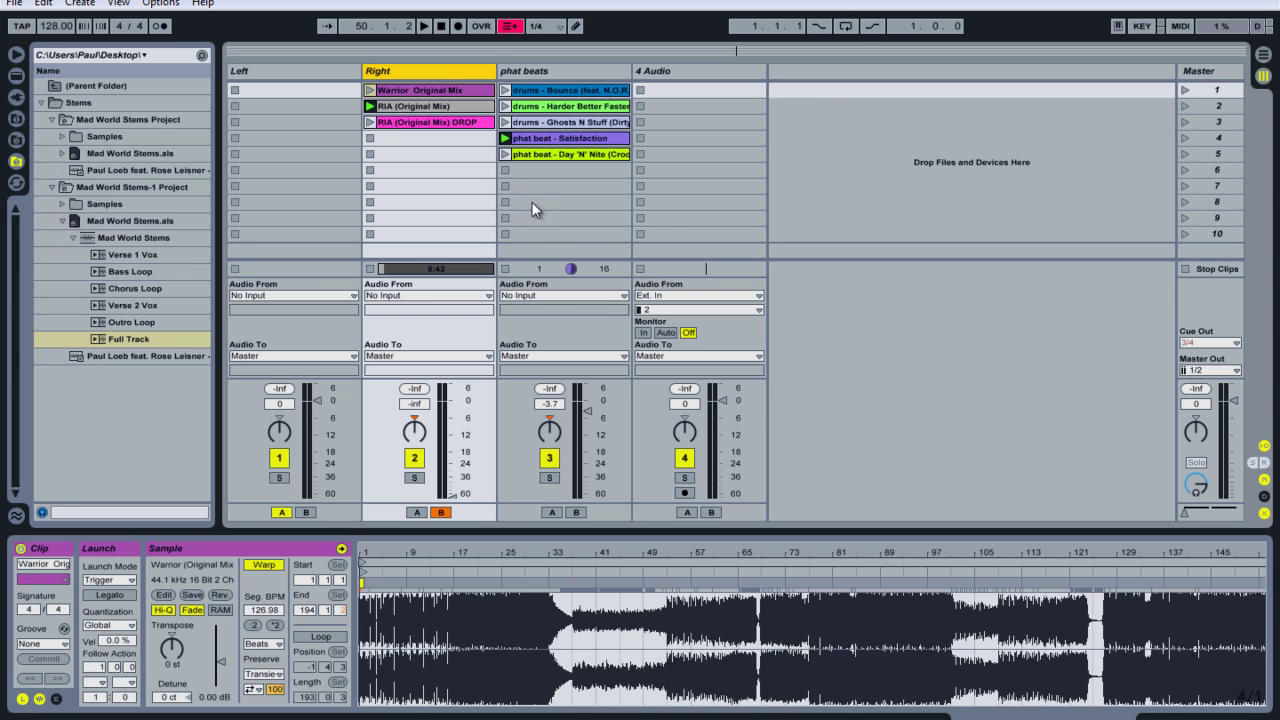
{"action": "left_click", "coordinate": [506, 266]}
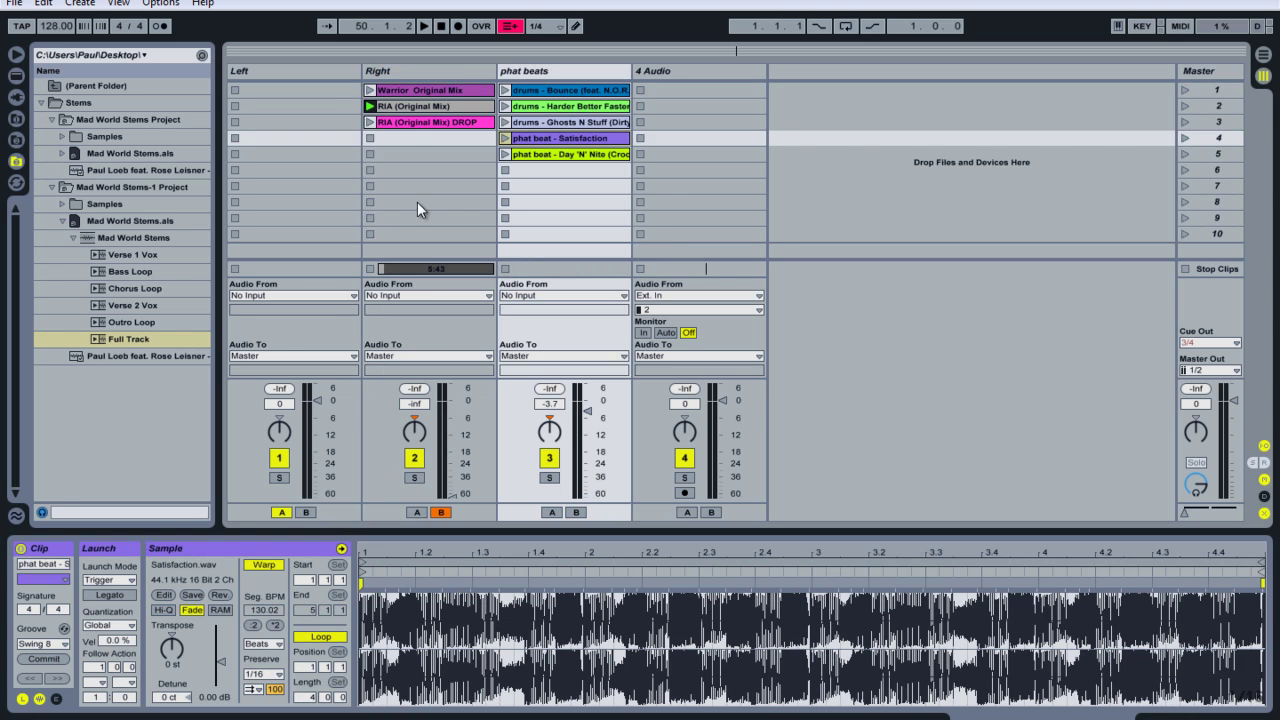
{"action": "left_click", "coordinate": [369, 155]}
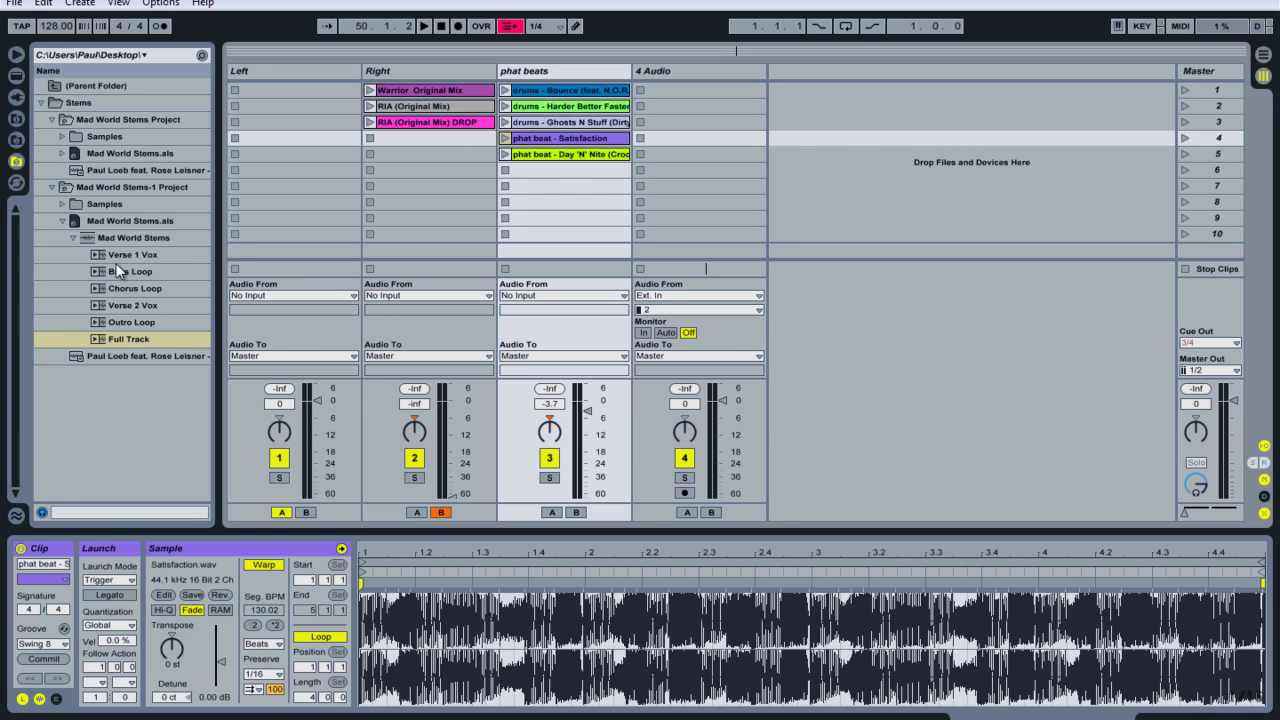
Step: Load the saved Mad World Stems clips from the file browser onto the Left track, starting in its first slot
{"action": "left_click", "coordinate": [134, 239]}
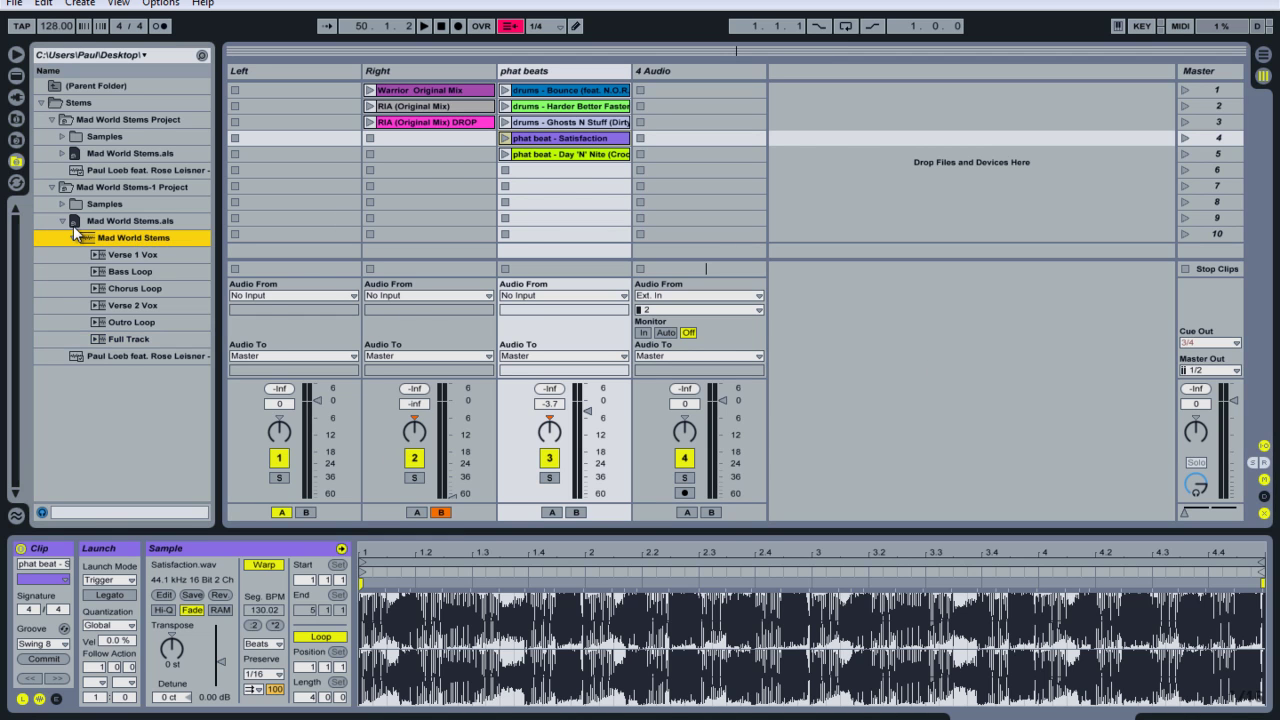
{"action": "left_click_drag", "start_coordinate": [92, 235], "coordinate": [293, 89]}
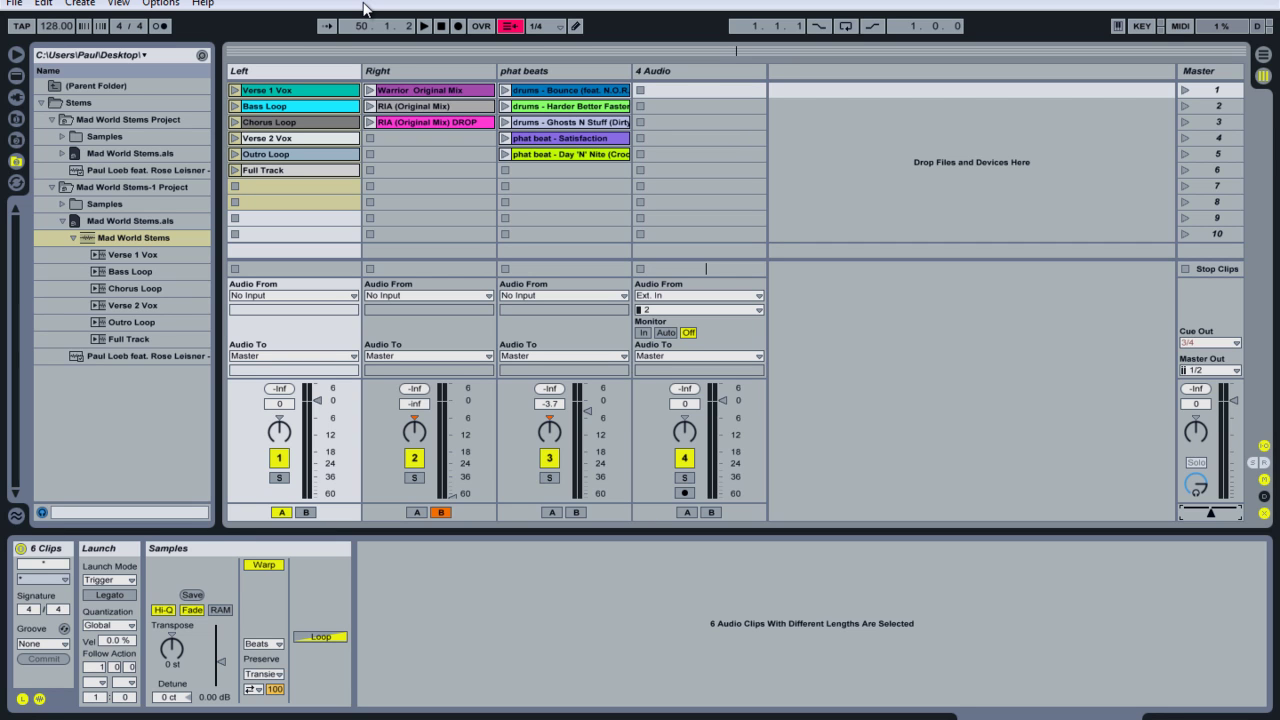
Step: Launch the RIA (Original Mix) DROP clip and set the Right track's volume to -0.7 dB
{"action": "left_click", "coordinate": [372, 125]}
{"action": "left_click", "coordinate": [369, 122]}
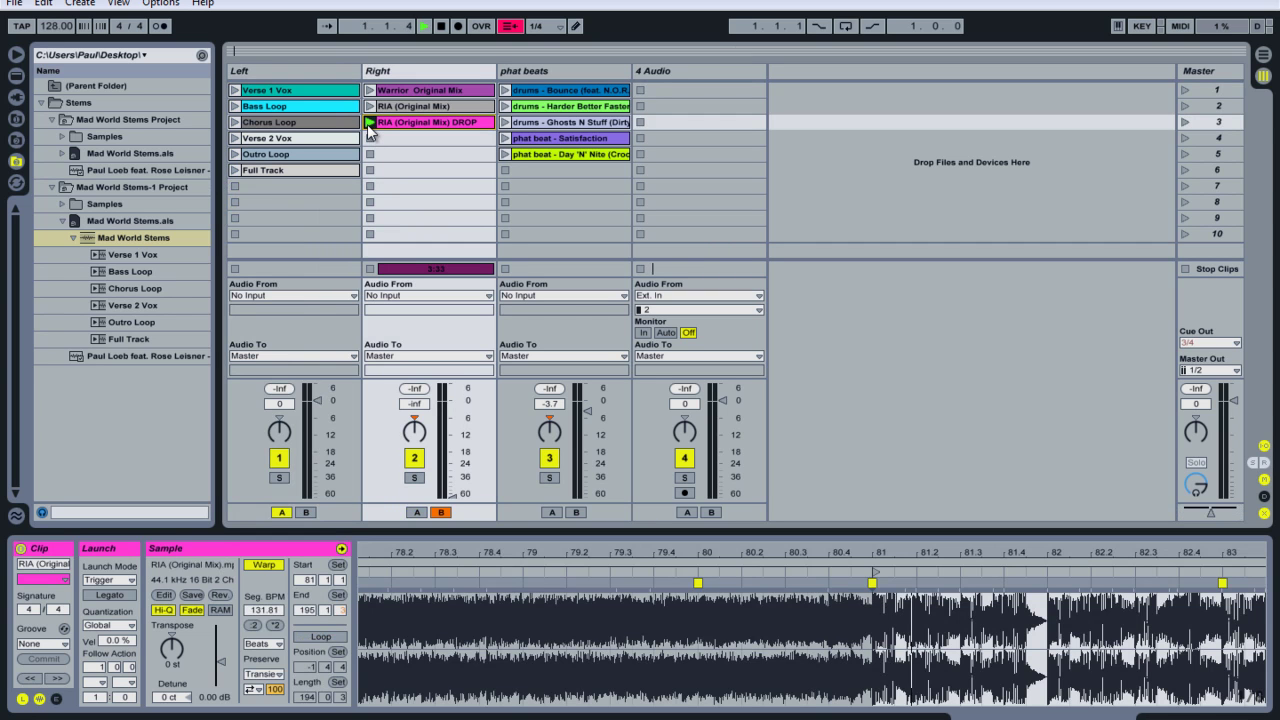
{"action": "left_click_drag", "start_coordinate": [414, 403], "coordinate": [413, 386]}
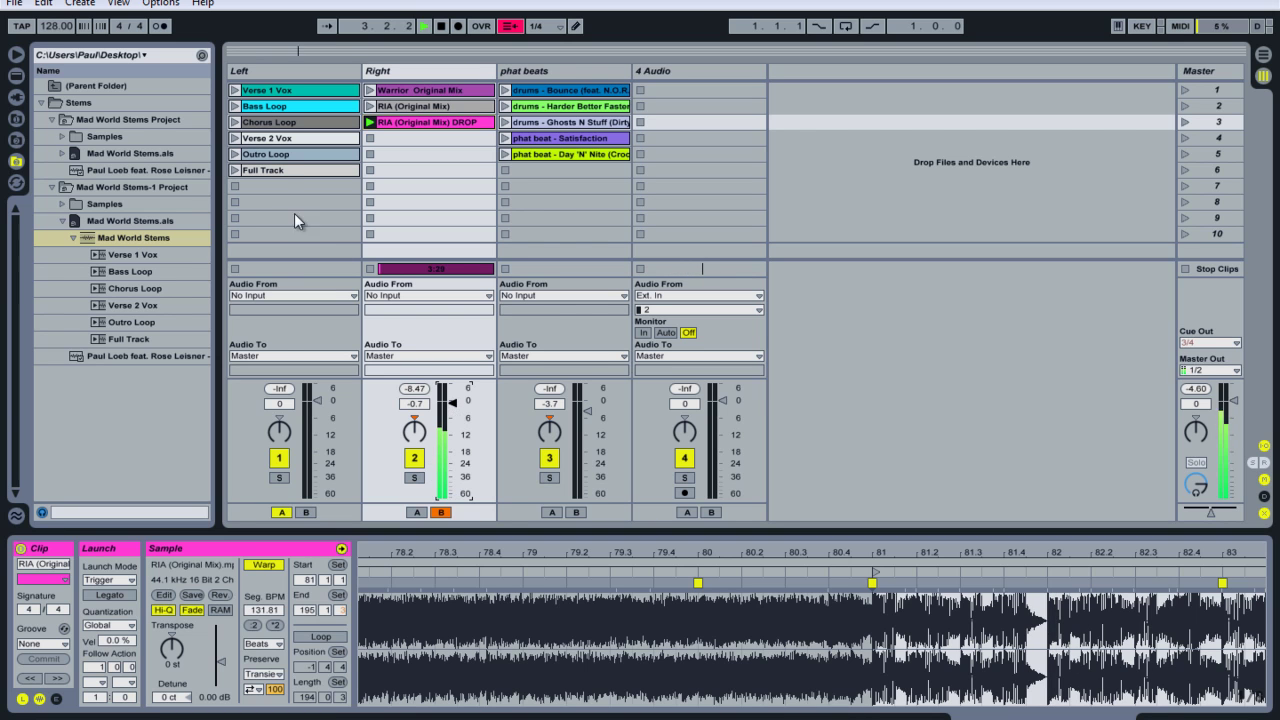
Step: Launch Verse 1 Vox on the Left track and briefly layer the phat beat - Satisfaction clip over it
{"action": "left_click", "coordinate": [234, 91]}
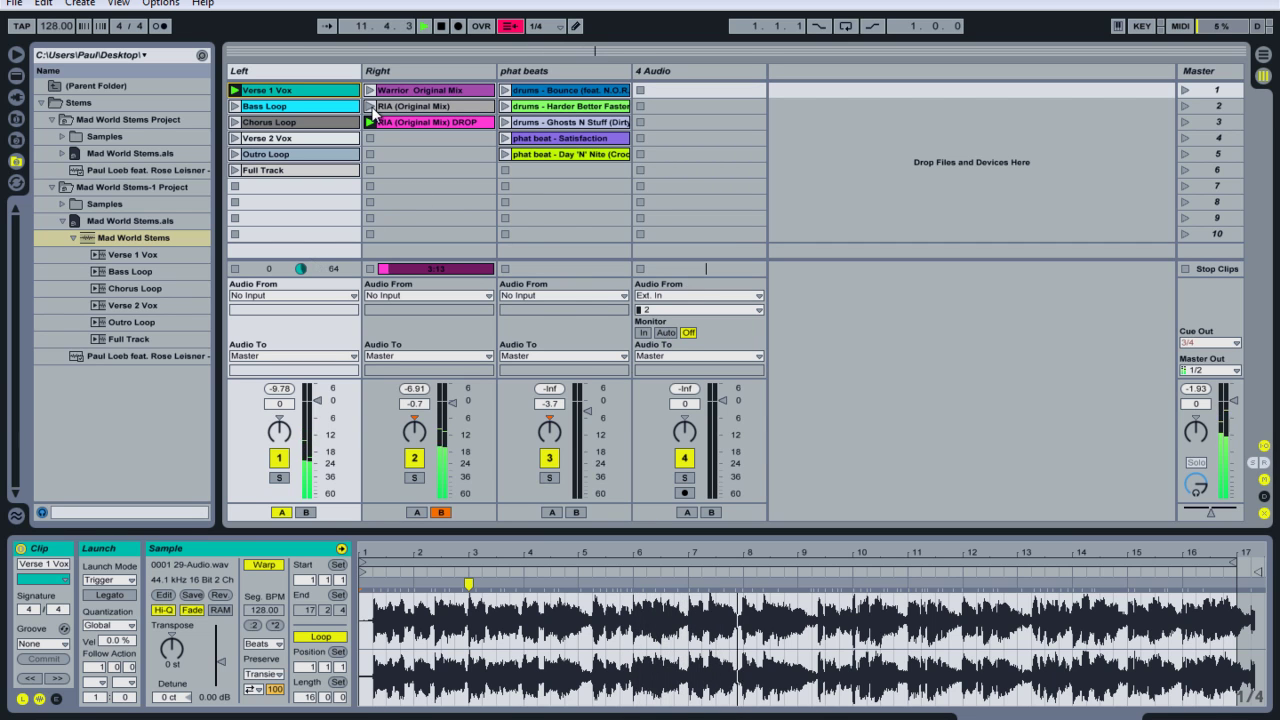
{"action": "left_click", "coordinate": [505, 139]}
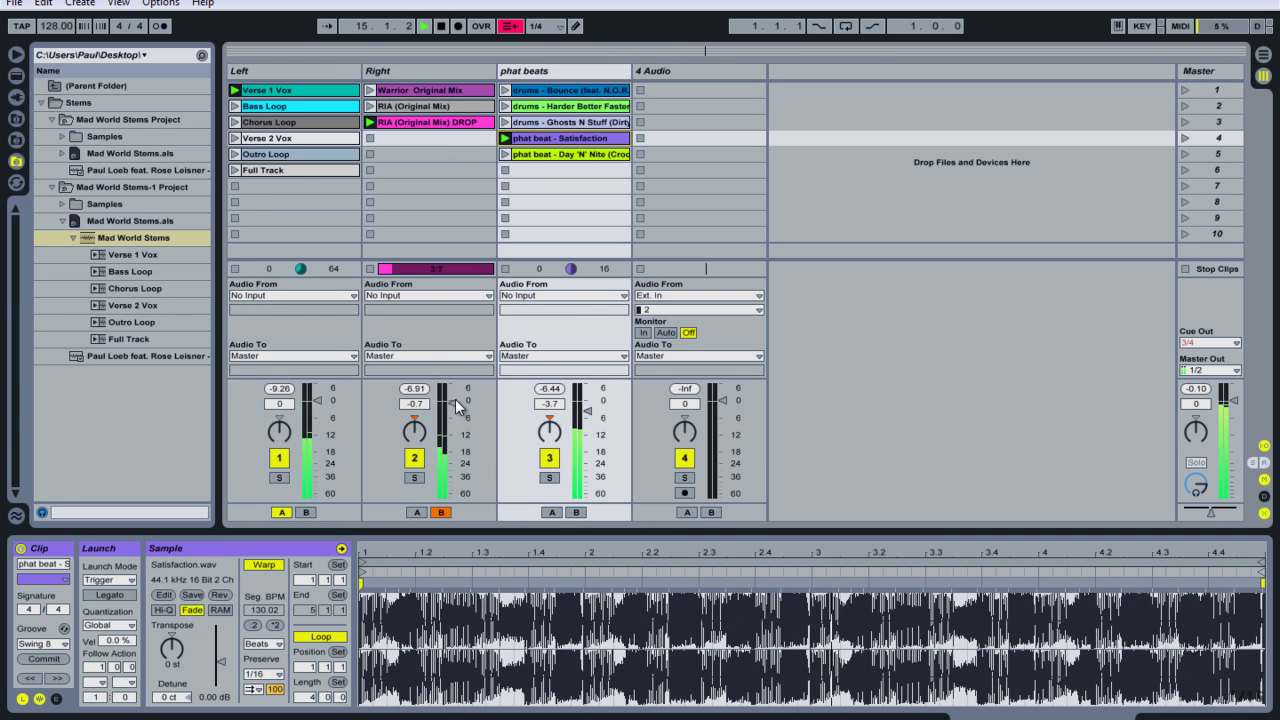
{"action": "left_click", "coordinate": [504, 172]}
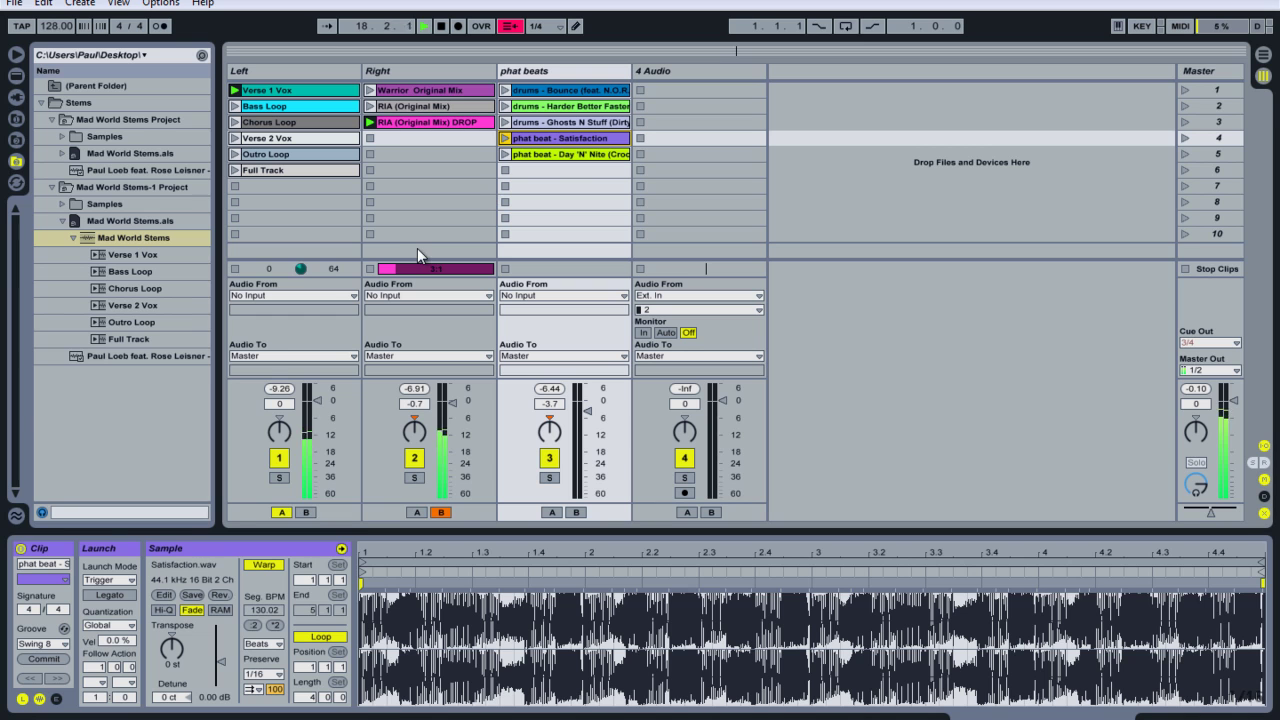
Step: Launch the drums - Ghosts N Stuff clip on phat beats and fade the Right track's volume down to -inf
{"action": "left_click", "coordinate": [505, 122]}
{"action": "left_click_drag", "start_coordinate": [446, 402], "coordinate": [450, 422]}
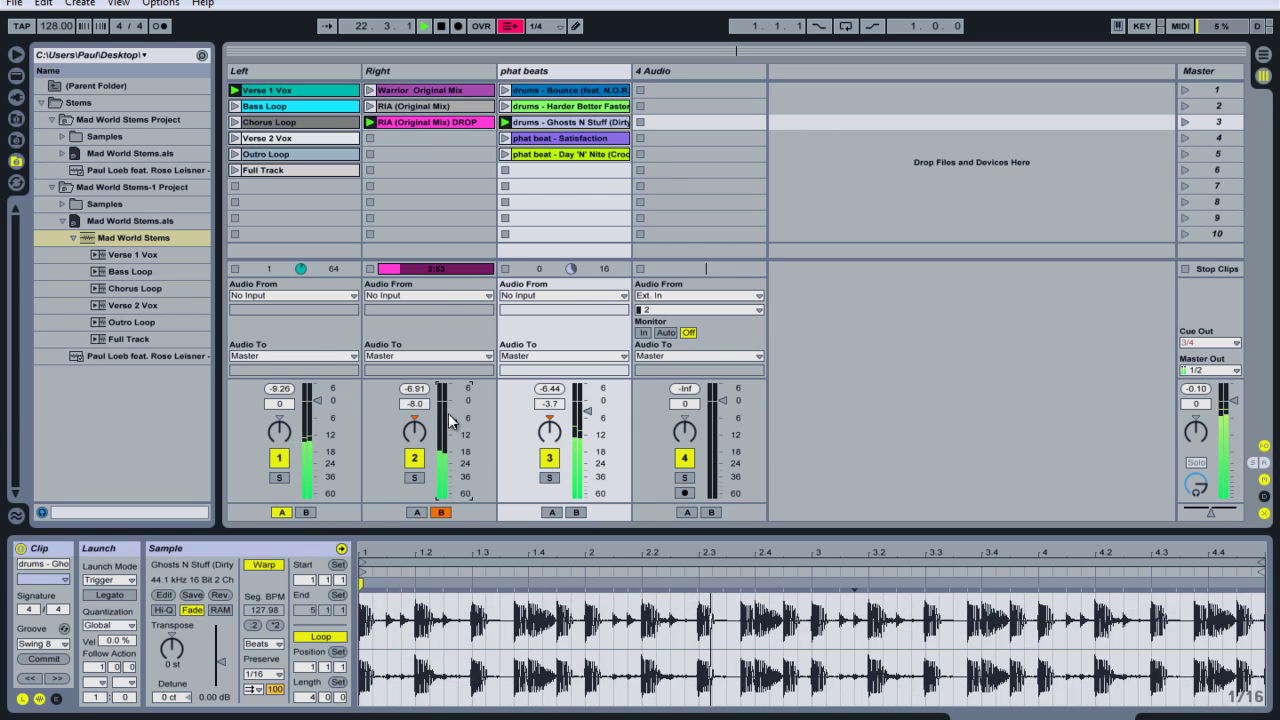
{"action": "left_click_drag", "start_coordinate": [449, 421], "coordinate": [450, 423]}
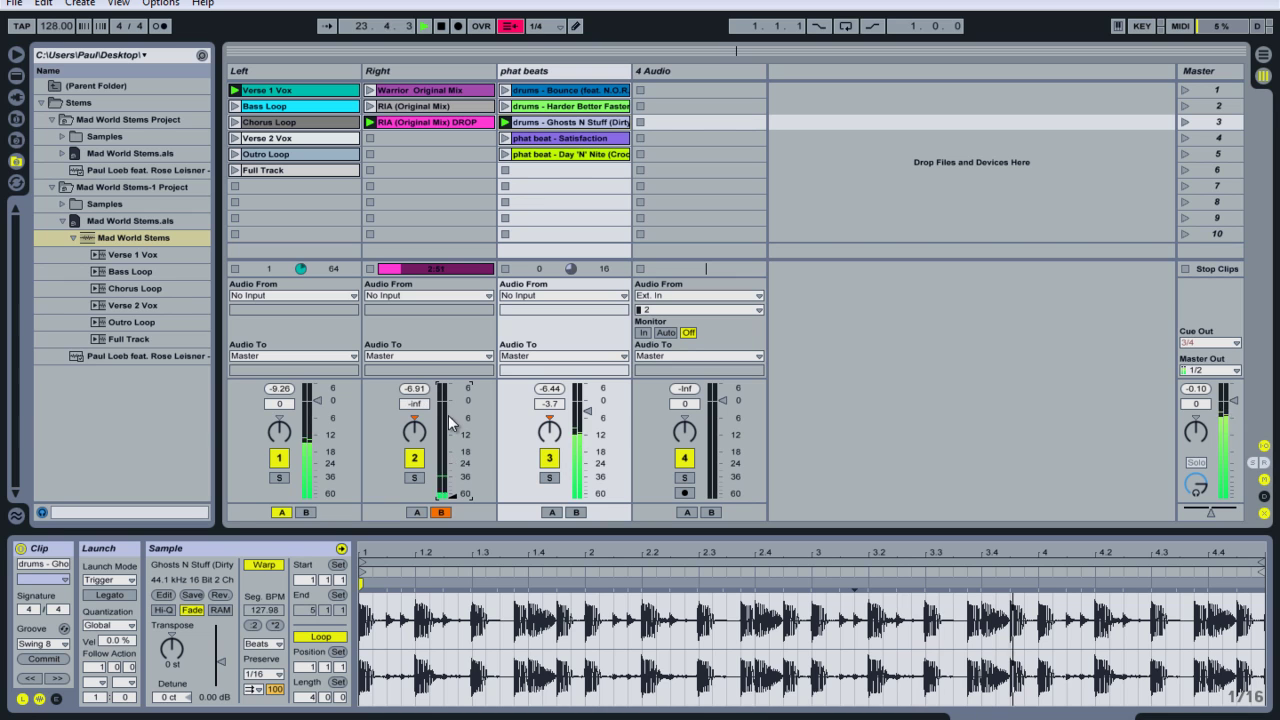
Step: Launch Verse 2 Vox, then bring in RIA (Original Mix) with the Right track's volume raised to 0.2 dB
{"action": "left_click", "coordinate": [235, 138]}
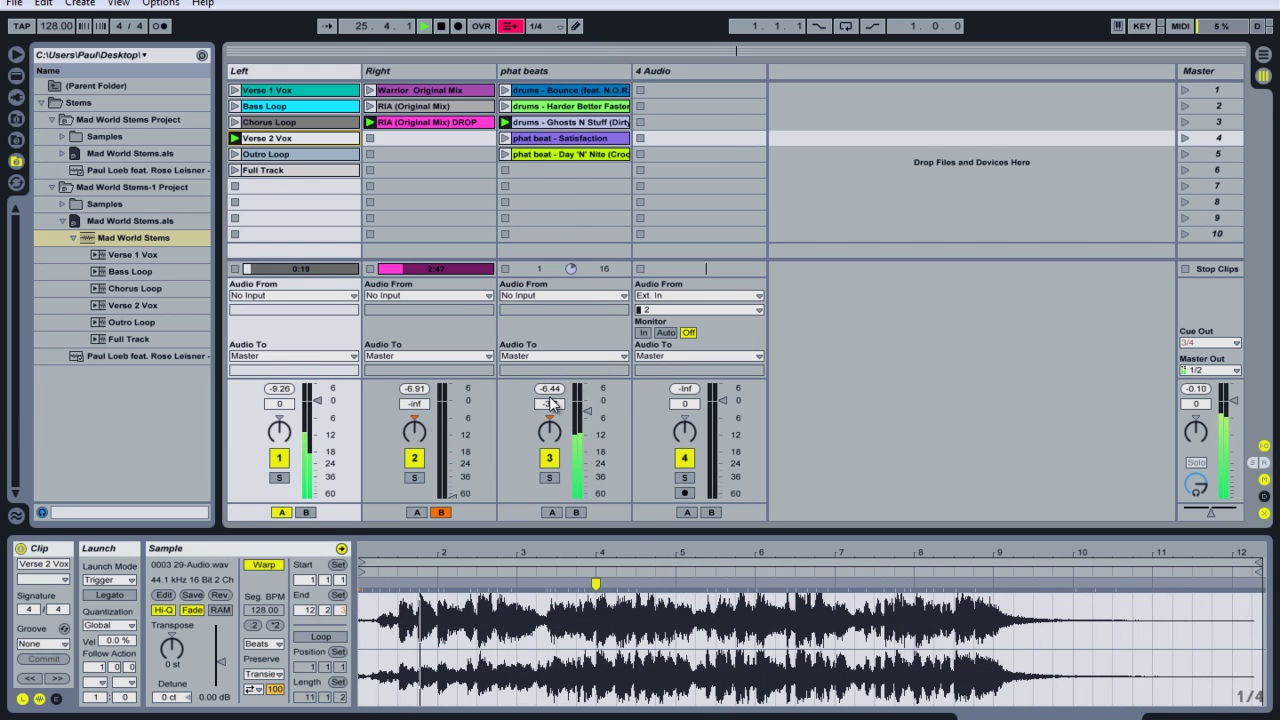
{"action": "left_click_drag", "start_coordinate": [450, 490], "coordinate": [453, 401]}
{"action": "left_click", "coordinate": [370, 106]}
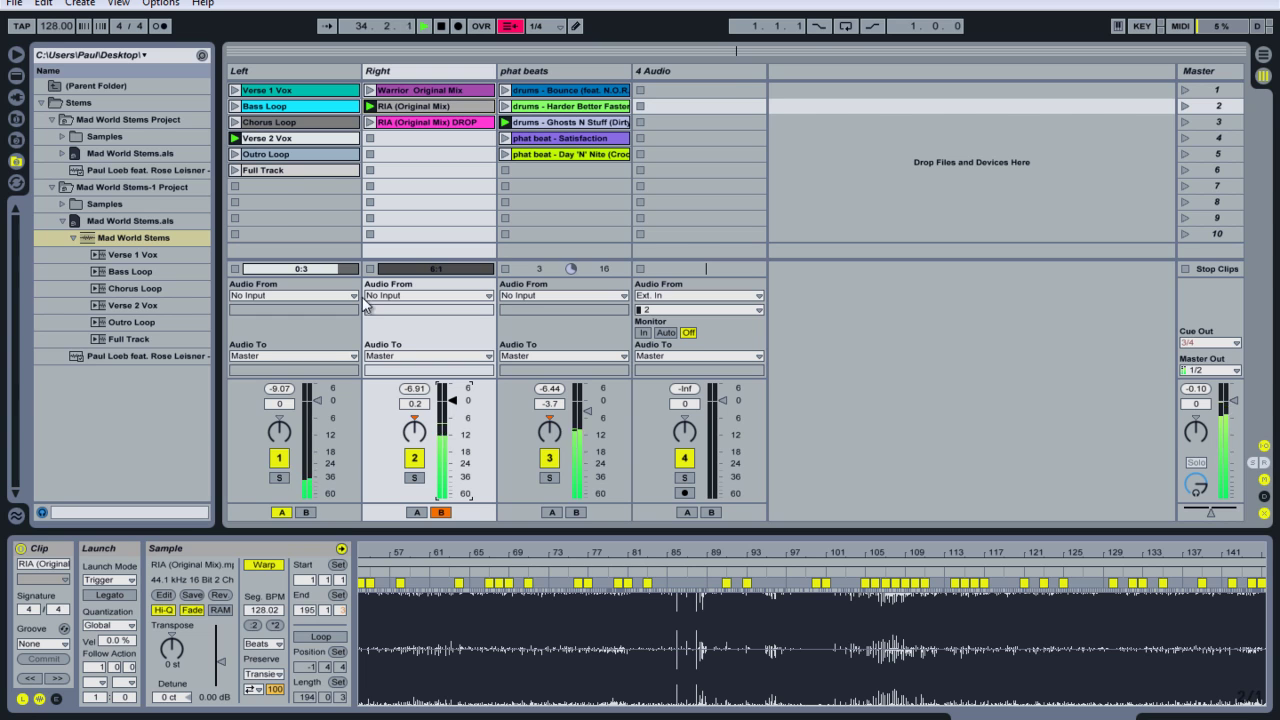
Step: Launch Chorus Loop on the Left track and set the volumes to 0.7 dB for Right and -4.0 dB for phat beats
{"action": "left_click", "coordinate": [244, 124]}
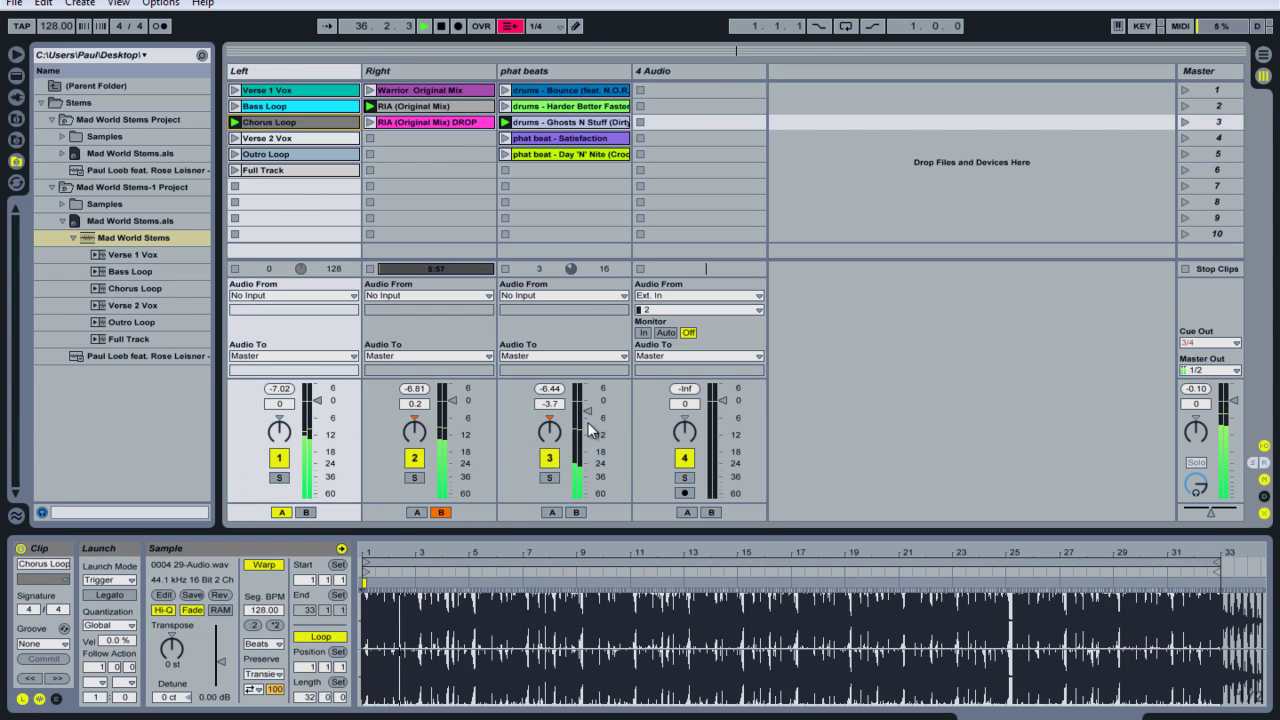
{"action": "mouse_move", "coordinate": [463, 400]}
{"action": "left_mouse_down"}
{"action": "mouse_move", "coordinate": [455, 389]}
{"action": "mouse_move", "coordinate": [448, 411]}
{"action": "left_mouse_up"}
{"action": "left_click_drag", "start_coordinate": [588, 412], "coordinate": [587, 412]}
{"action": "left_click_drag", "start_coordinate": [450, 389], "coordinate": [446, 398]}
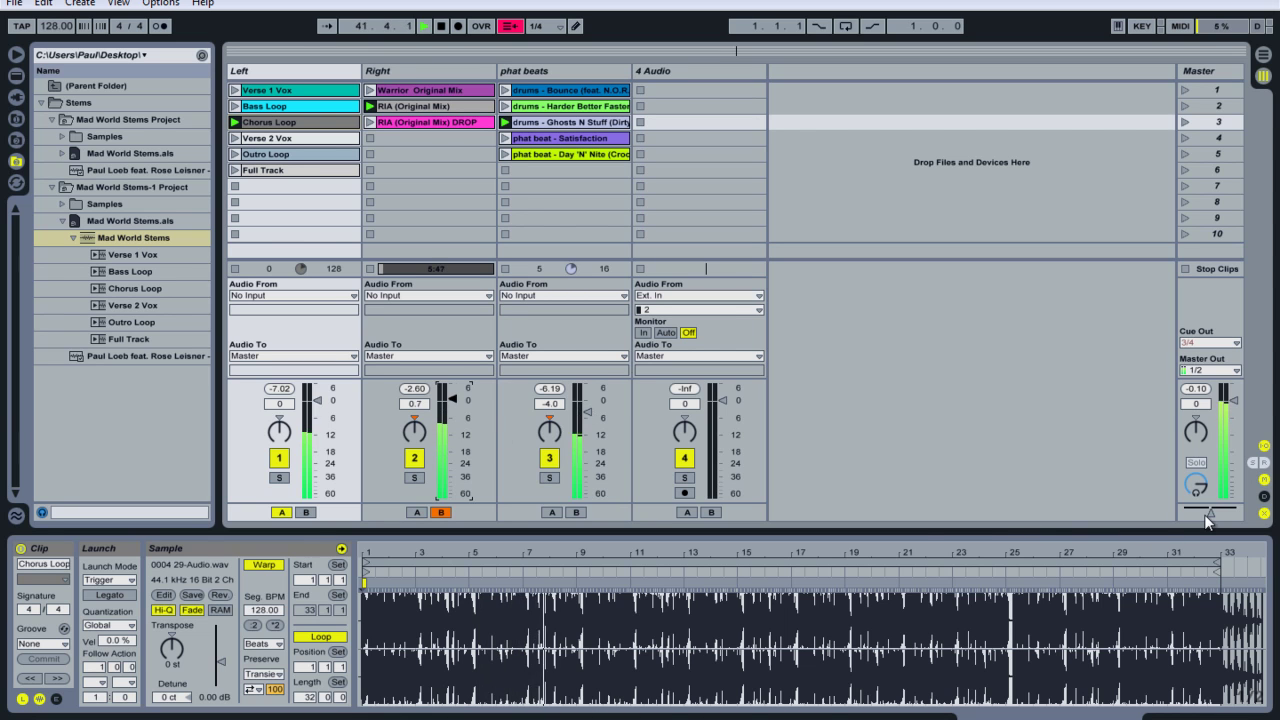
Step: Blend the Left and Right tracks with the master crossfader, shifting it slightly toward the A side
{"action": "left_click_drag", "start_coordinate": [1205, 514], "coordinate": [1222, 513]}
{"action": "key", "text": "Delete"}
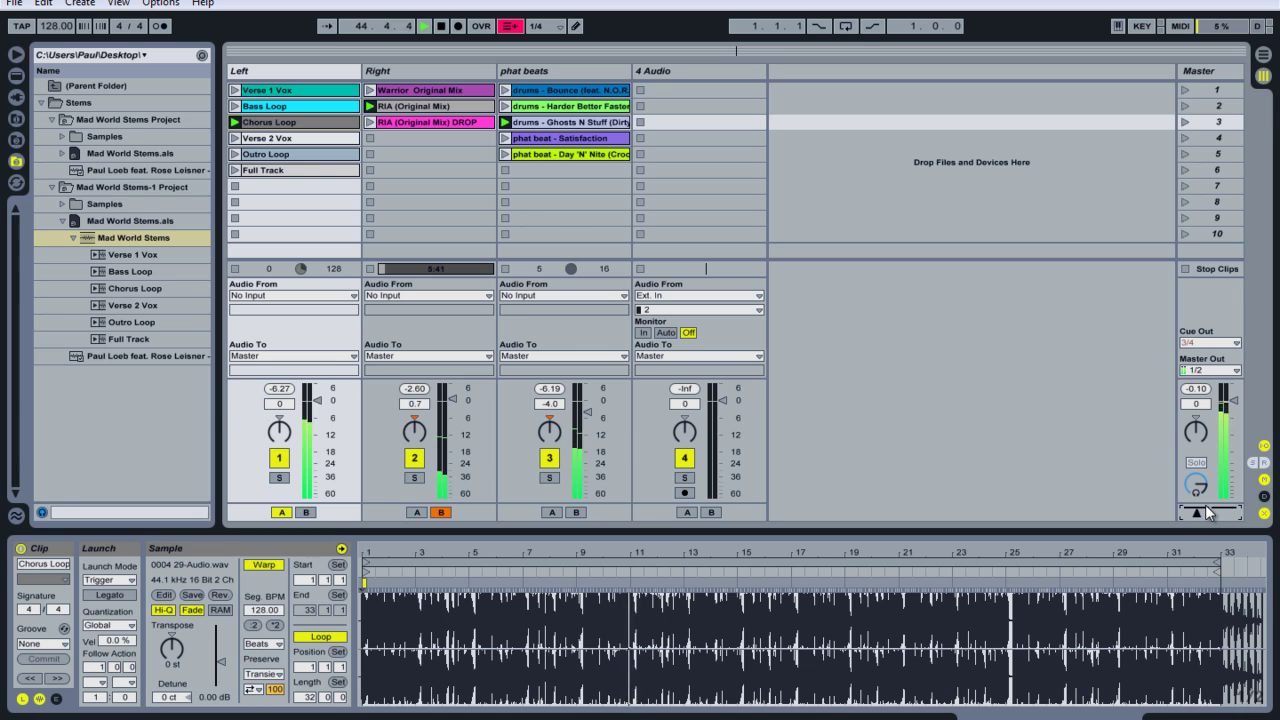